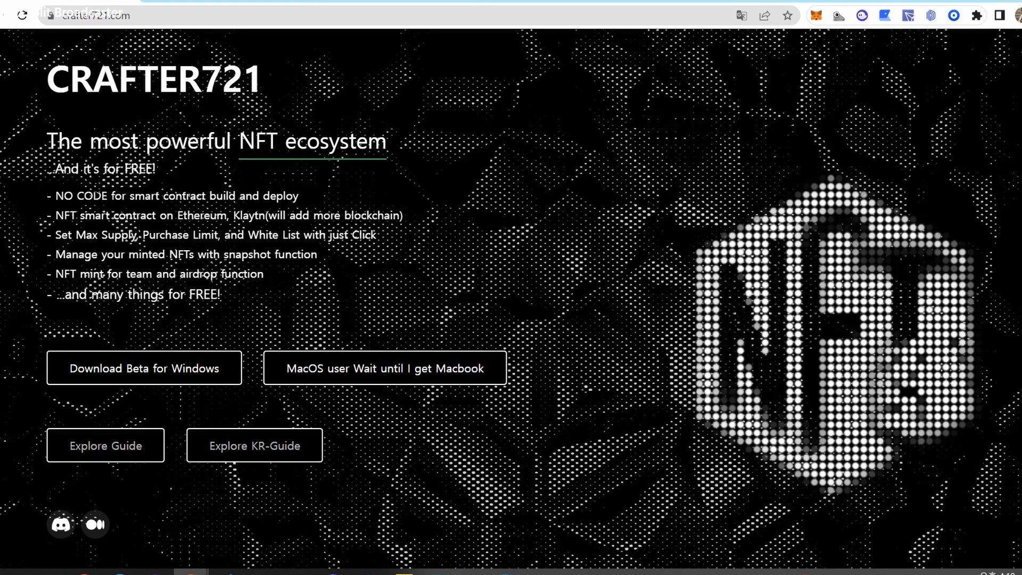
# Highlight the '...And it's for FREE!' tagline, NO CODE feature and Ethereum/Klaytn blockchain text.
pyautogui.moveTo(42, 171); pyautogui.dragTo(201, 173)
pyautogui.click(215, 169)
pyautogui.moveTo(46, 168); pyautogui.dragTo(162, 171)
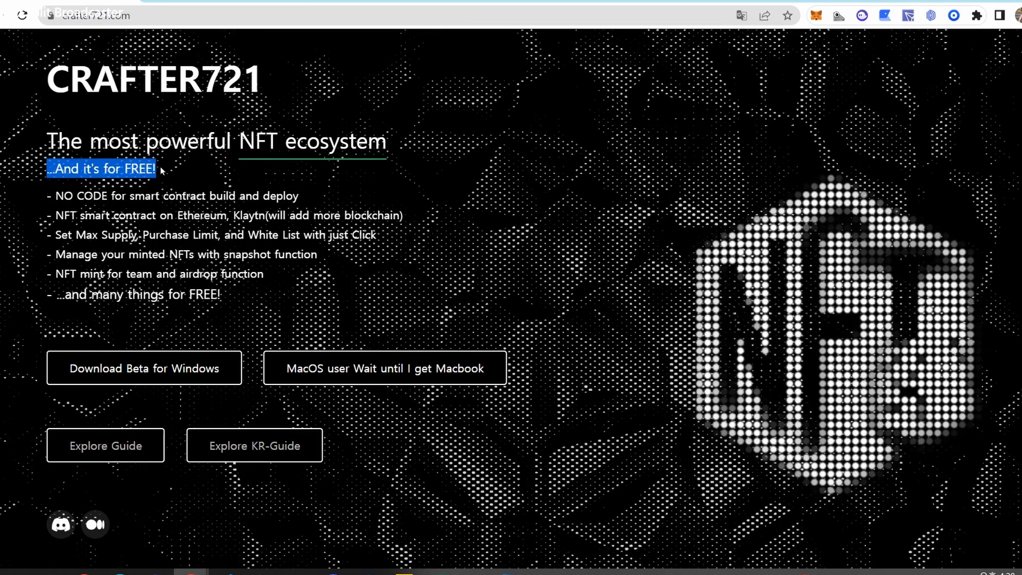
pyautogui.click(161, 170)
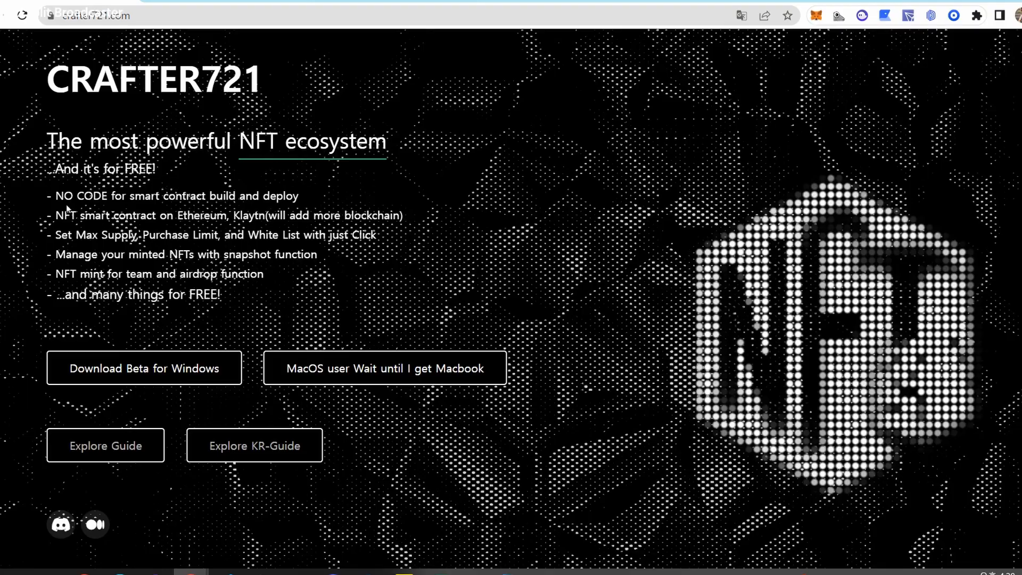
pyautogui.moveTo(53, 195); pyautogui.dragTo(112, 193)
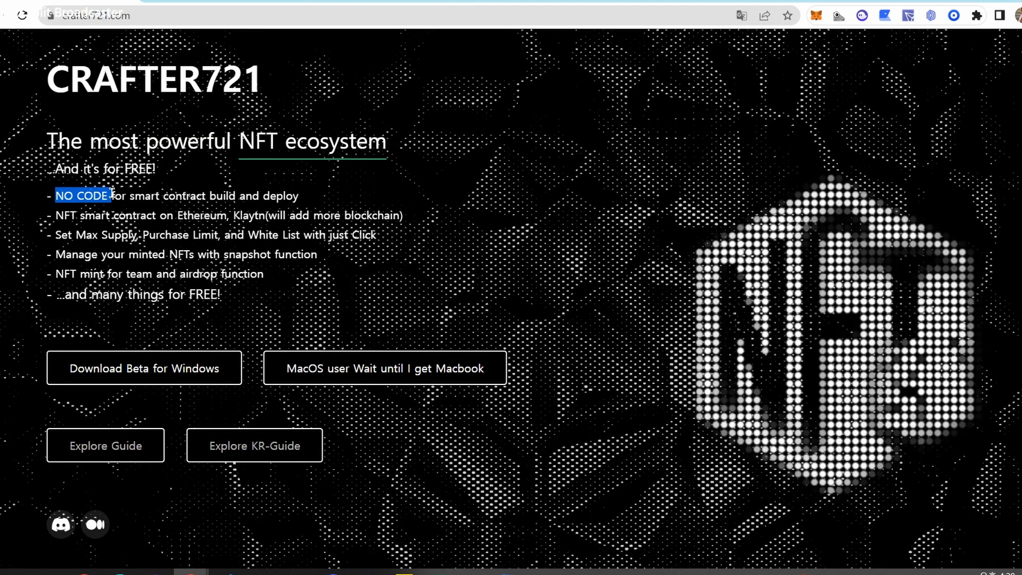
pyautogui.click(52, 195)
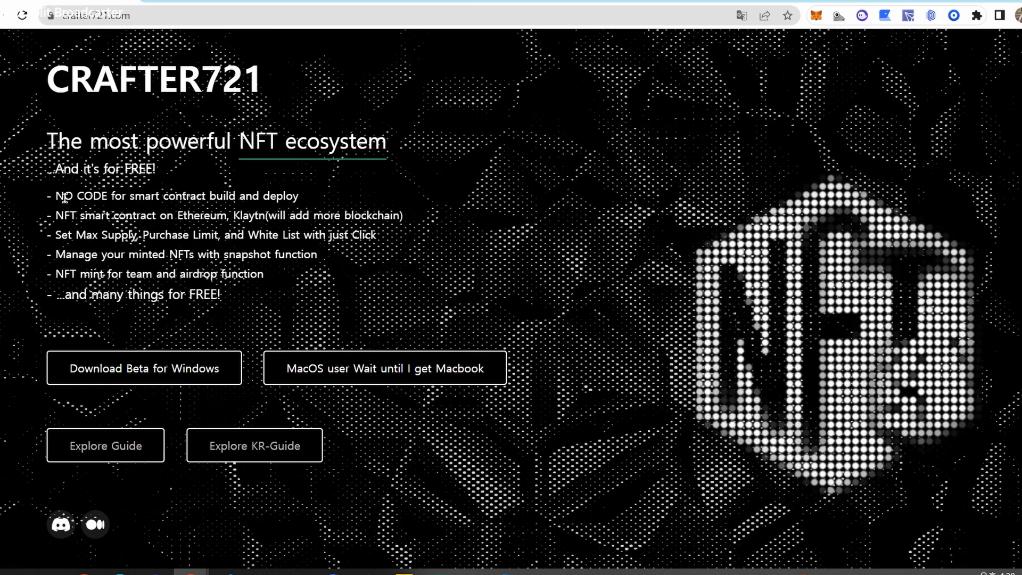
pyautogui.moveTo(64, 199); pyautogui.dragTo(155, 198)
pyautogui.click(49, 214)
pyautogui.moveTo(49, 214); pyautogui.dragTo(187, 214)
pyautogui.click(217, 214)
pyautogui.doubleClick(216, 215)
pyautogui.doubleClick(246, 215)
pyautogui.moveTo(312, 215); pyautogui.dragTo(83, 215)
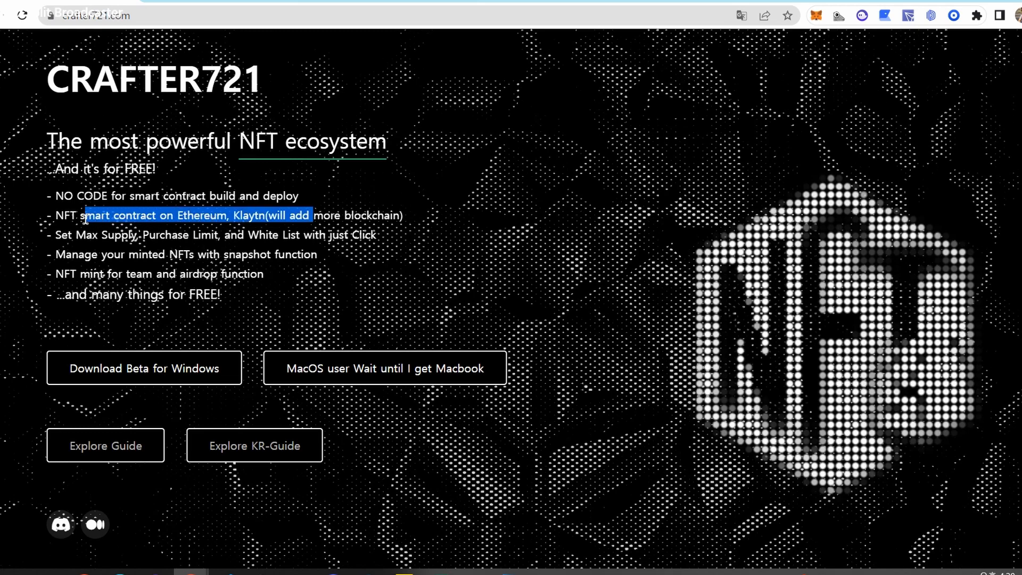
pyautogui.click(206, 215)
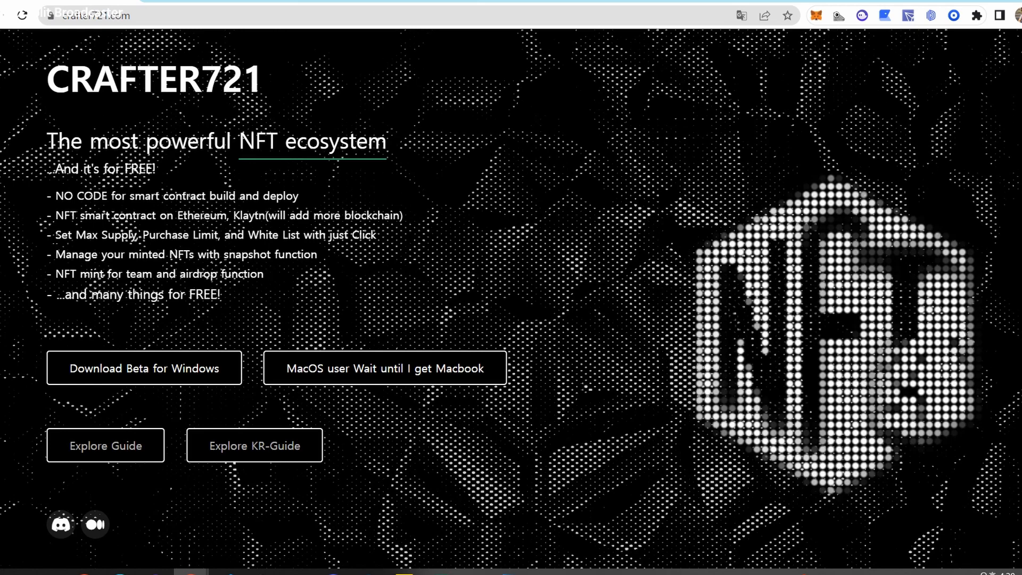
# Highlight the Set Max Supply, minted-NFT management, snapshot and airdrop feature lines.
pyautogui.moveTo(53, 234); pyautogui.dragTo(427, 235)
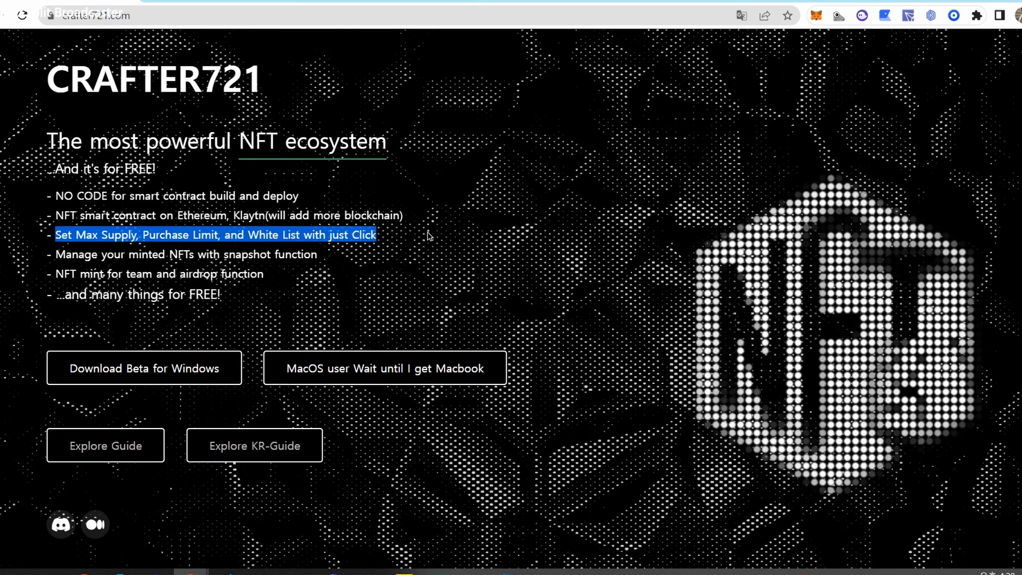
pyautogui.click(414, 256)
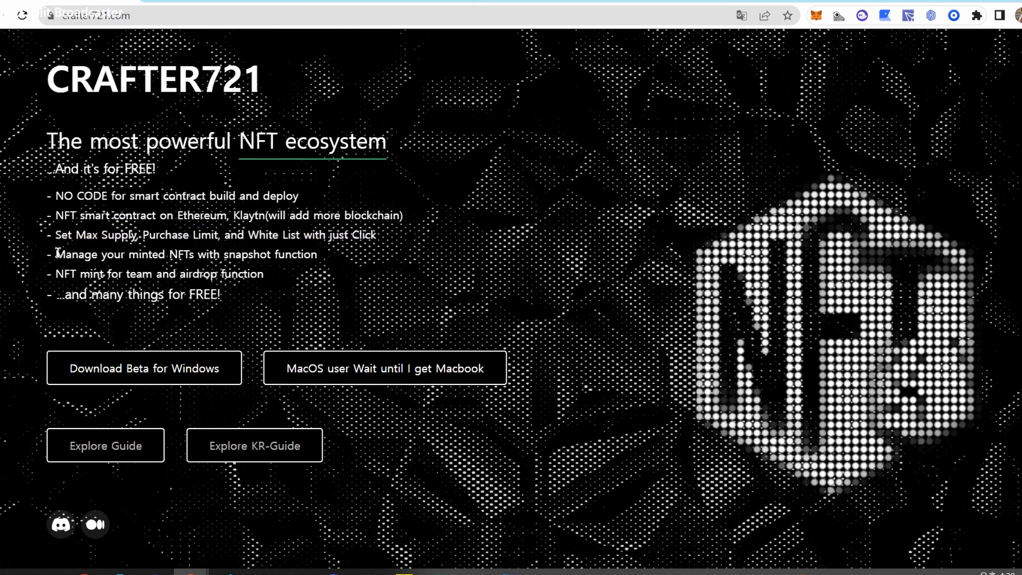
pyautogui.moveTo(55, 254); pyautogui.dragTo(224, 246)
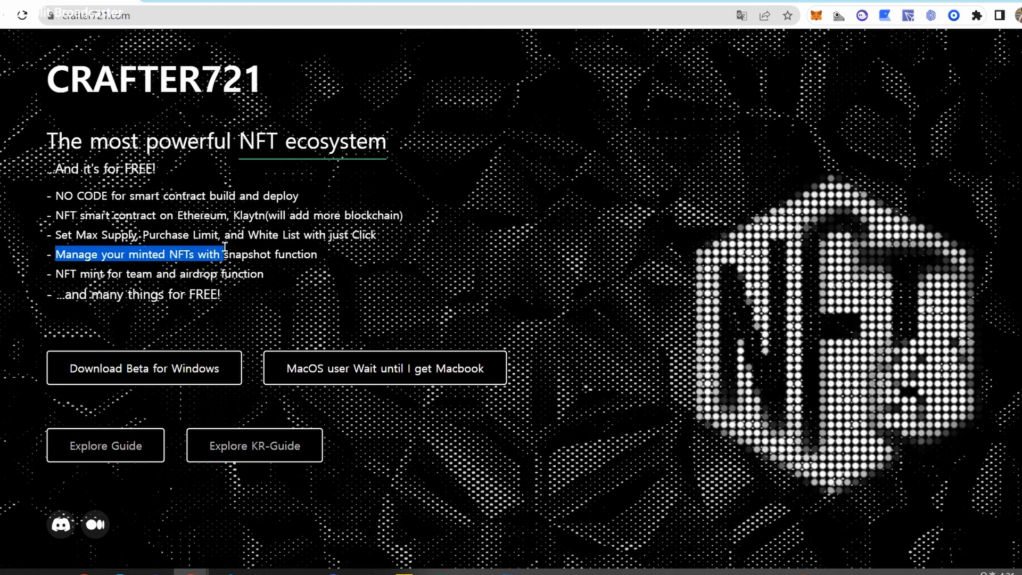
pyautogui.click(239, 249)
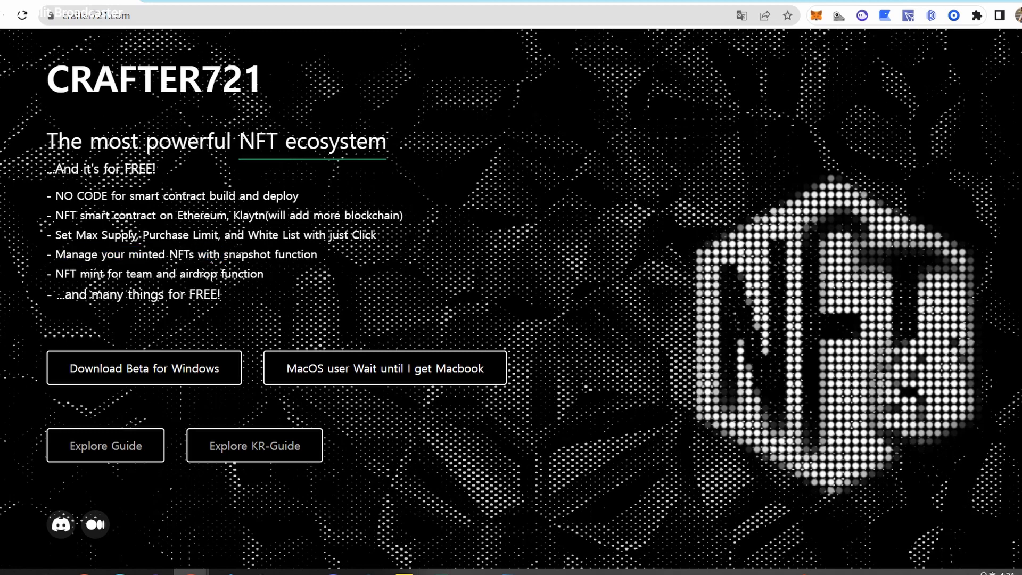
pyautogui.doubleClick(239, 251)
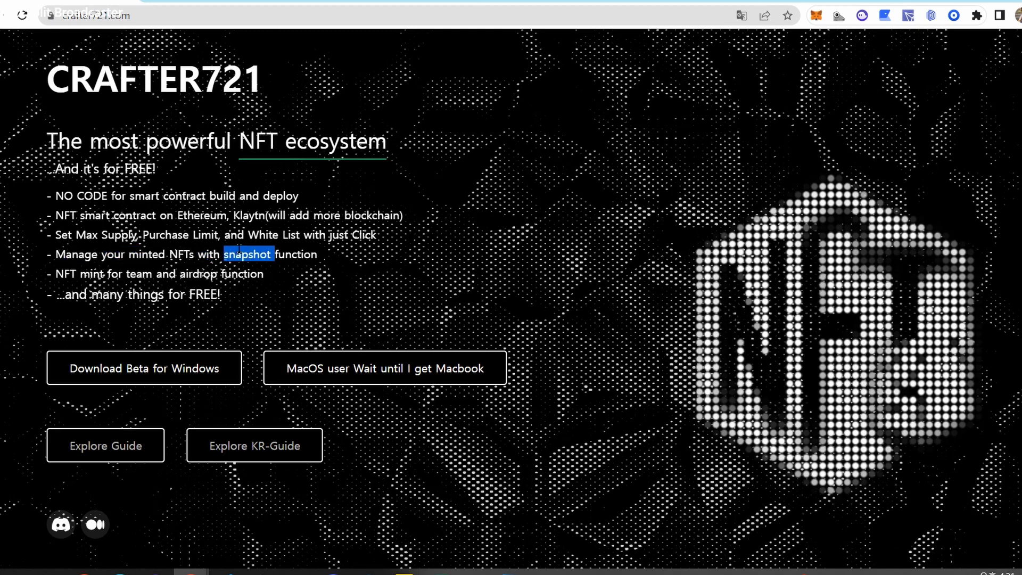
pyautogui.click(239, 250)
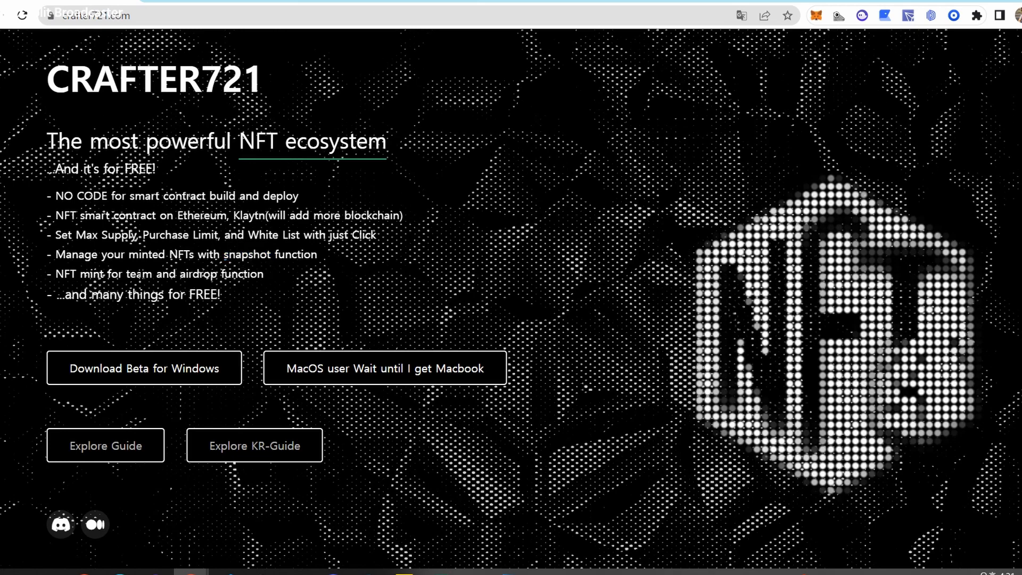
pyautogui.moveTo(141, 273); pyautogui.dragTo(272, 276)
pyautogui.click(318, 277)
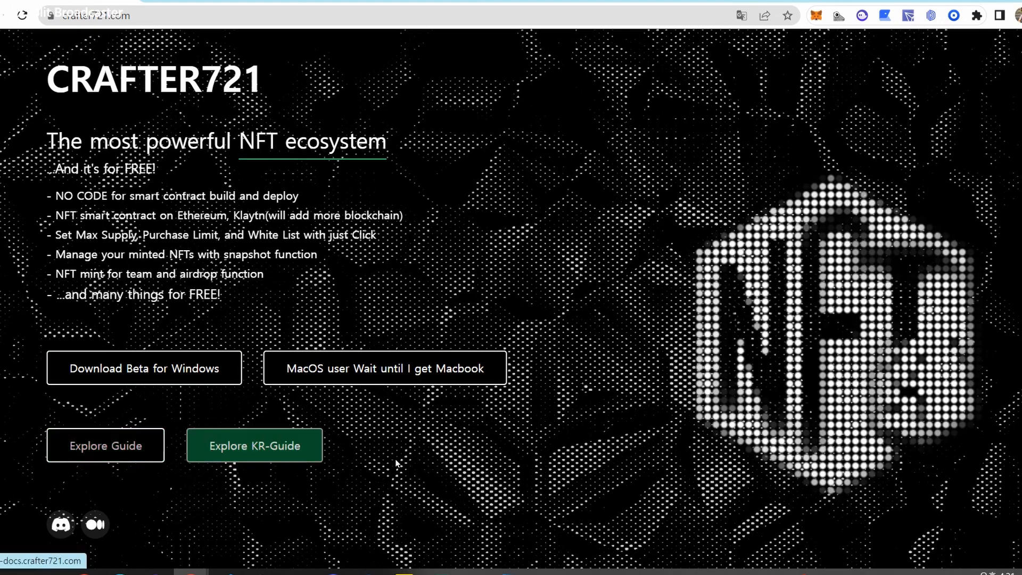
# View the Wallet page in the Korean guide's Crafter721 section.
pyautogui.click(257, 447)
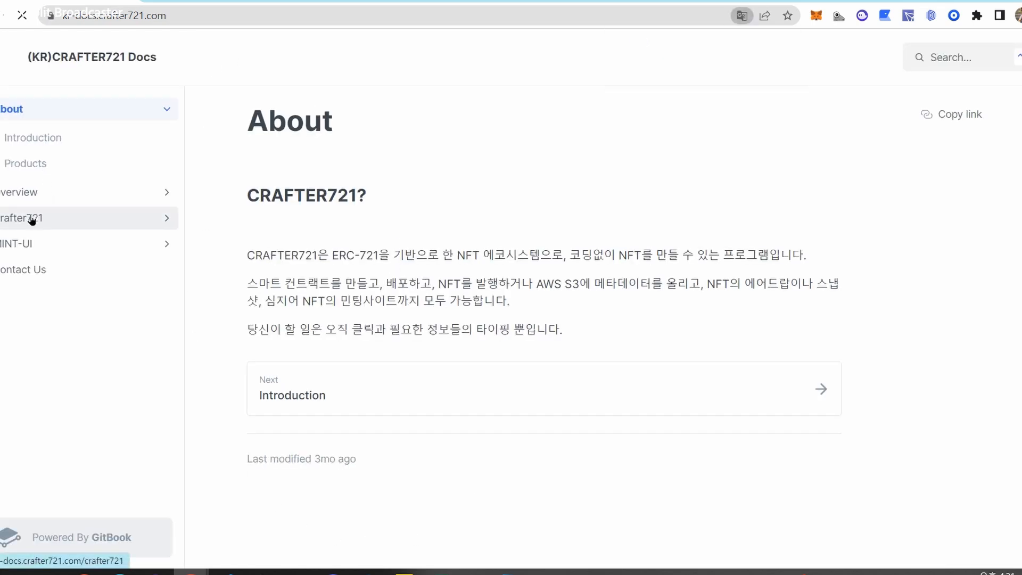
pyautogui.click(30, 217)
pyautogui.click(69, 272)
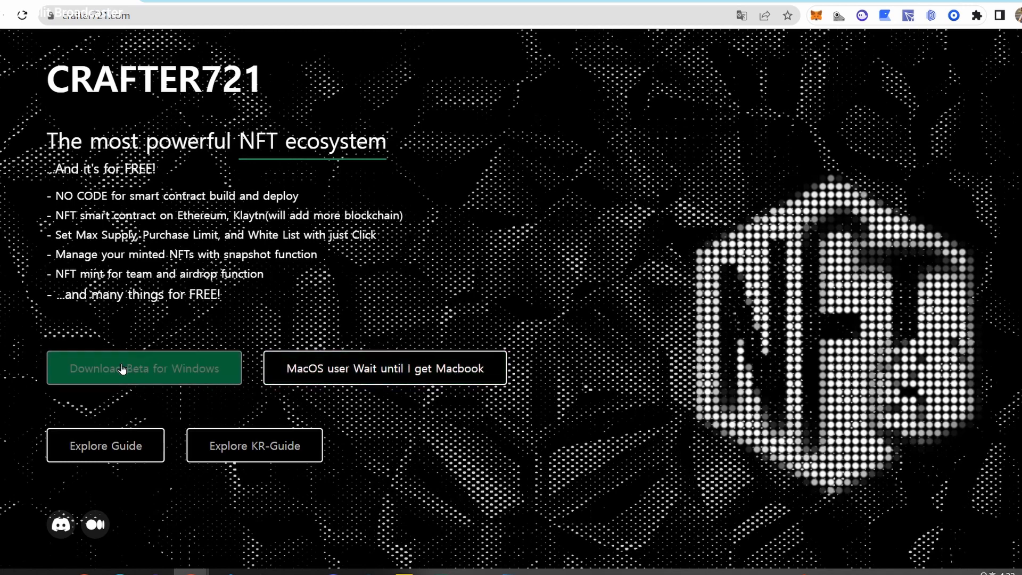
# Download the Windows beta installer, accepting the Terms of Use.
pyautogui.click(181, 375)
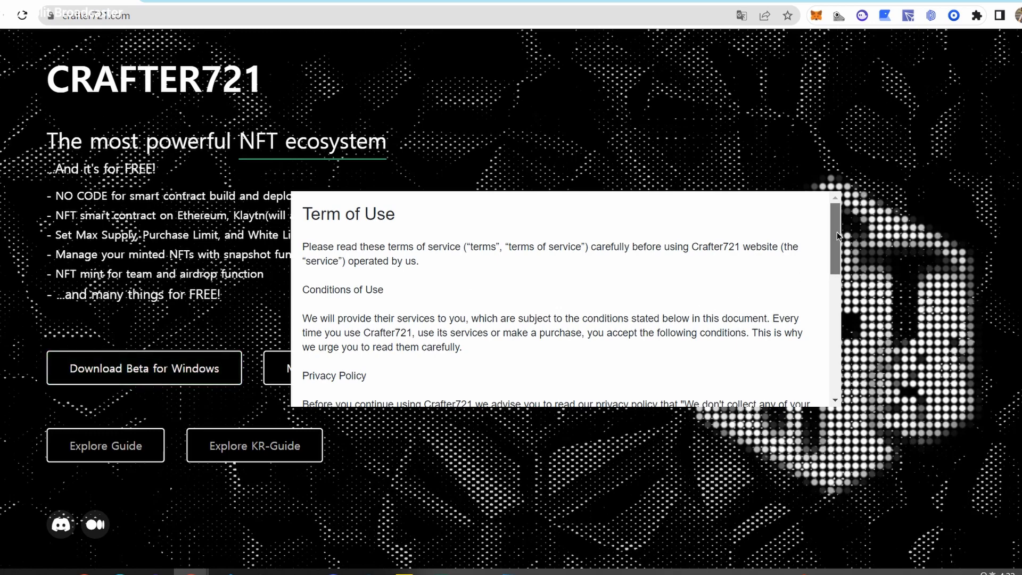
pyautogui.moveTo(837, 232); pyautogui.dragTo(784, 395)
pyautogui.click(332, 381)
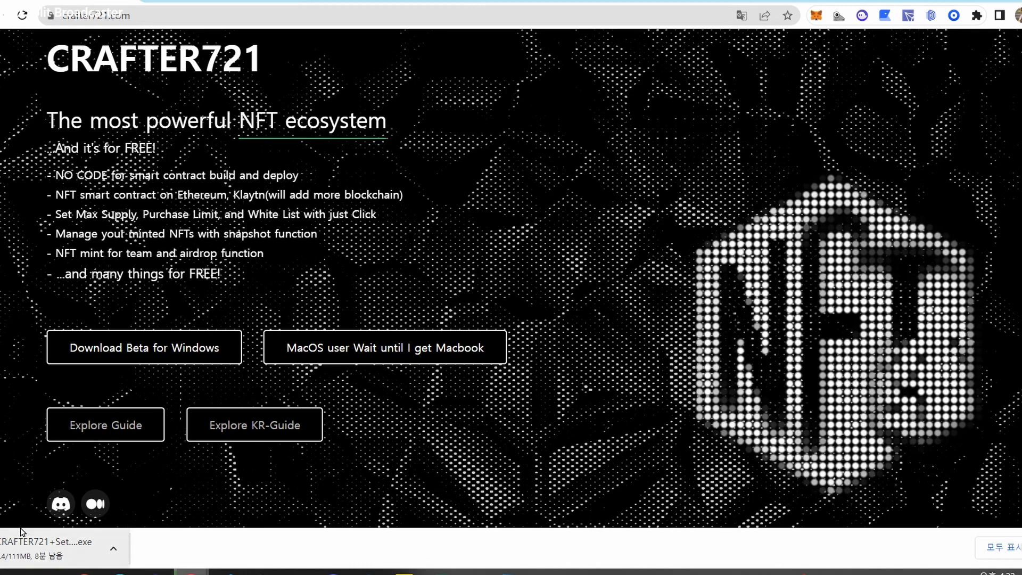
# Run CRAFTER721 Setup 0.1.0 from the dist folder to install and launch the app.
pyautogui.moveTo(48, 572)
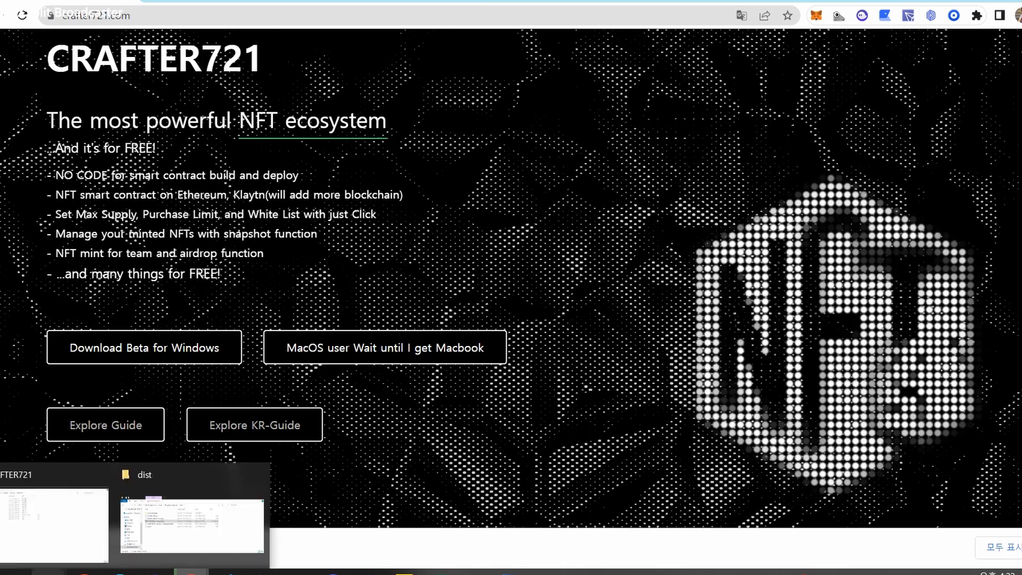
pyautogui.click(212, 534)
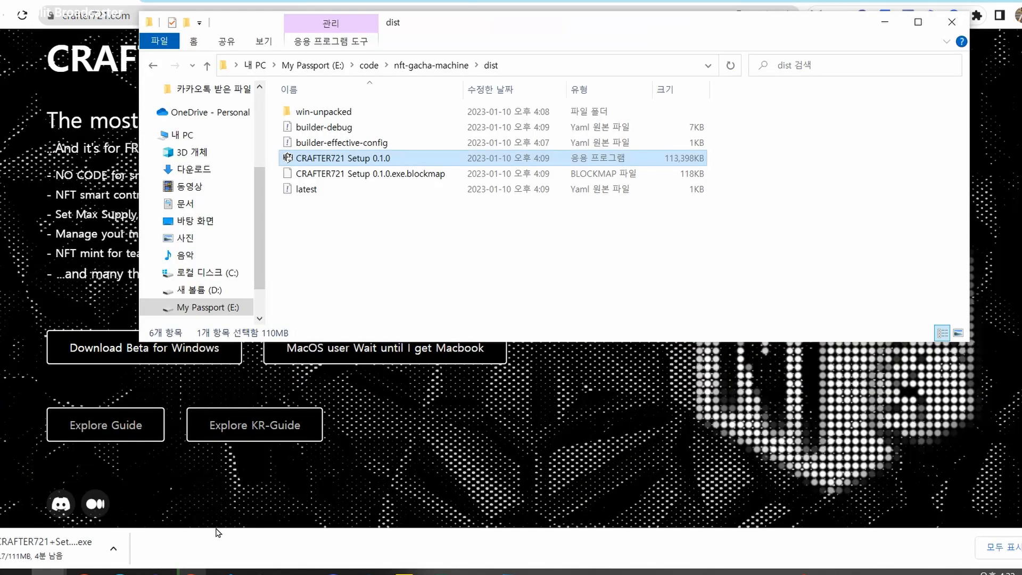
pyautogui.click(426, 237)
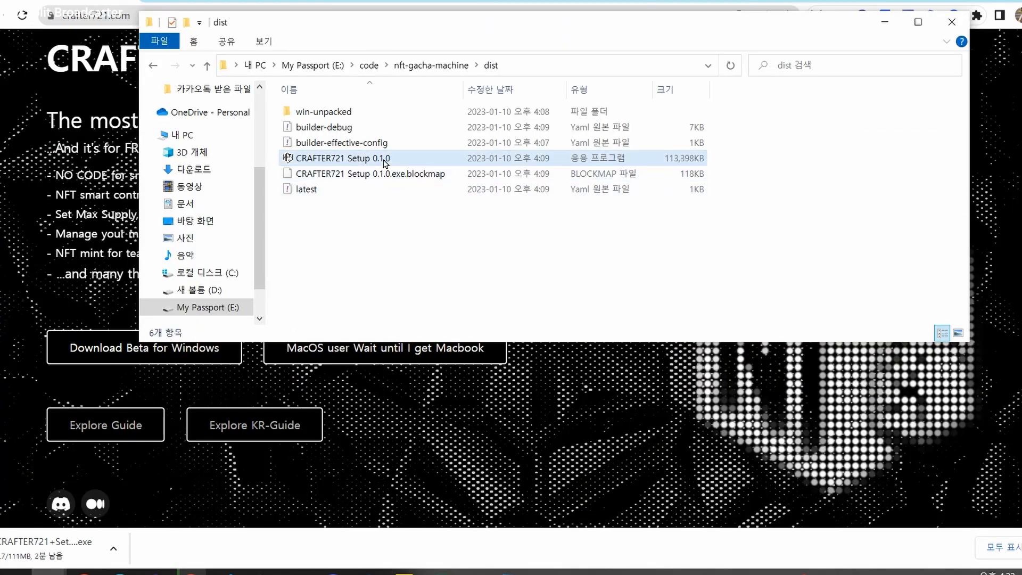
pyautogui.moveTo(384, 162)
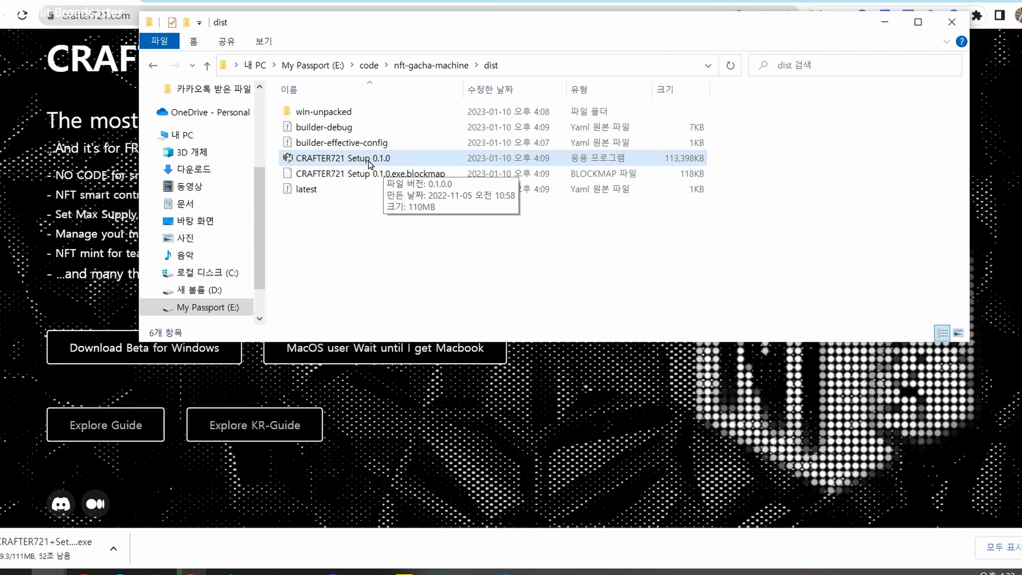
pyautogui.click(369, 163)
pyautogui.doubleClick(369, 163)
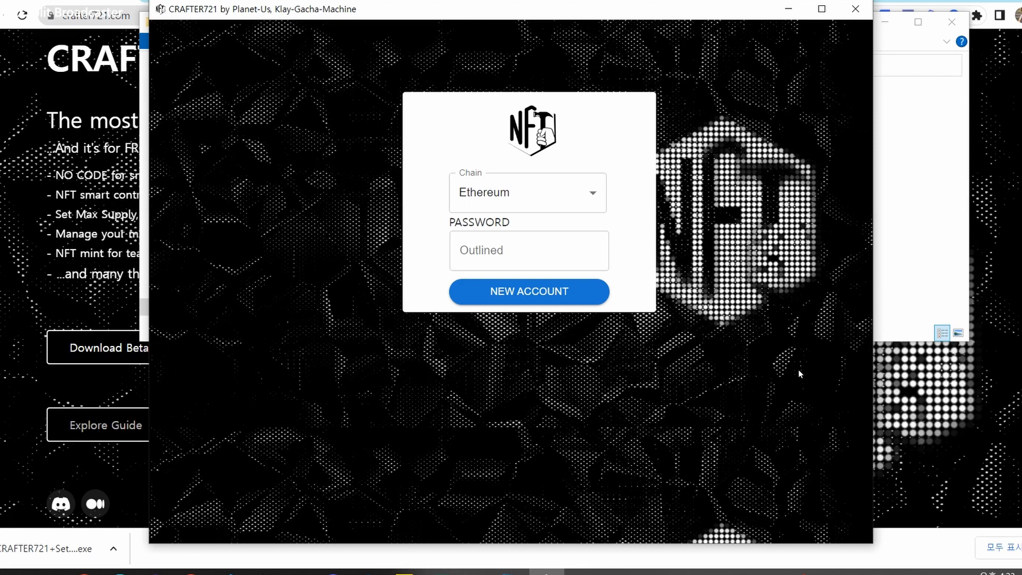
# Resize the CRAFTER721 window, pick Polygon as the chain and start a new account.
pyautogui.click(822, 8)
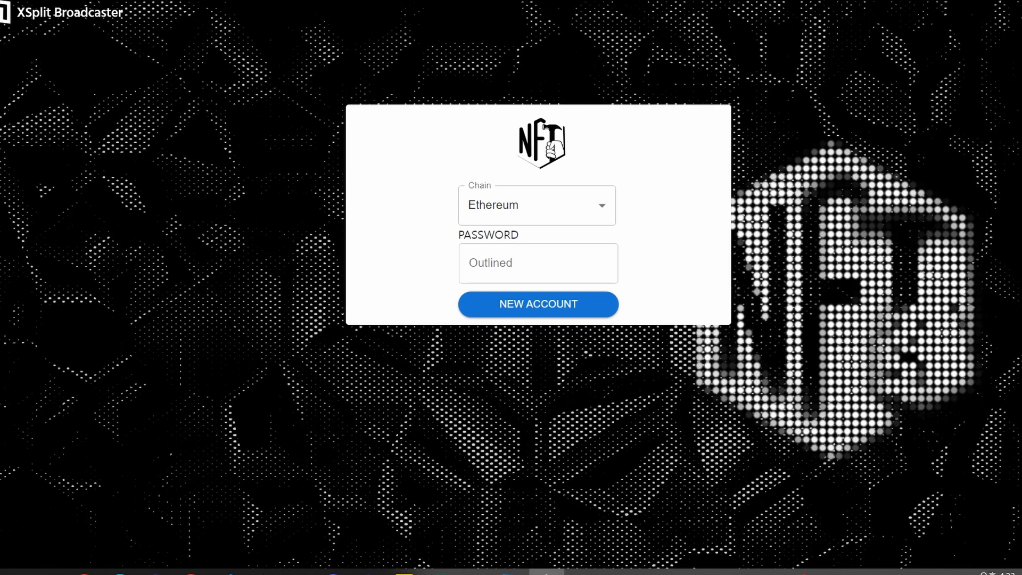
pyautogui.click(1005, 1)
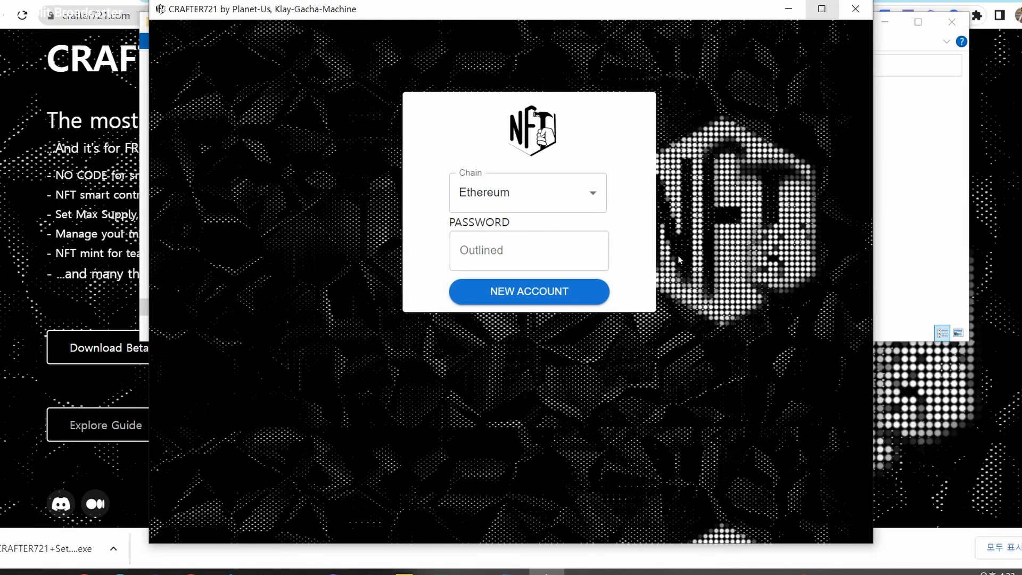
pyautogui.click(539, 184)
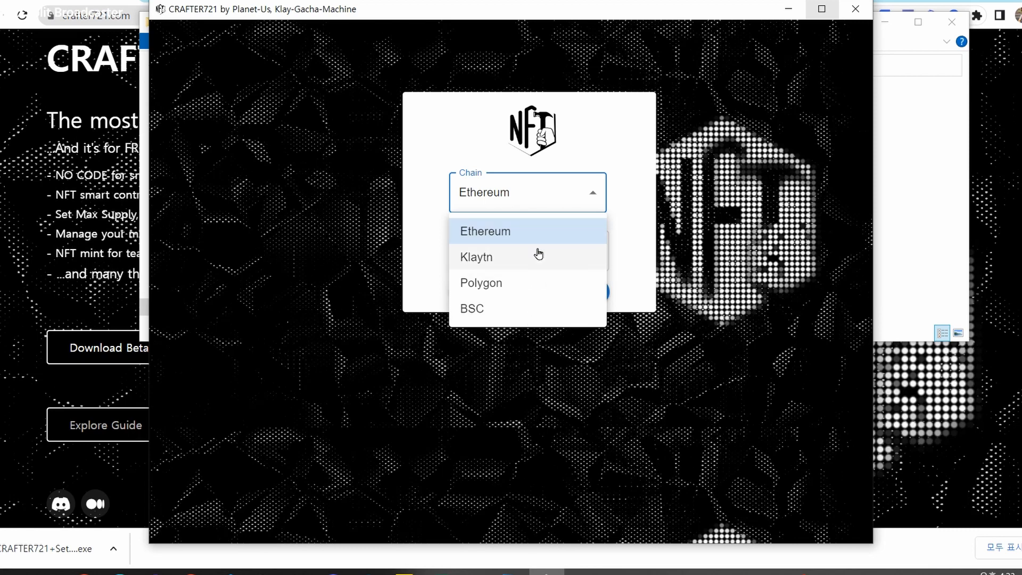
pyautogui.click(534, 284)
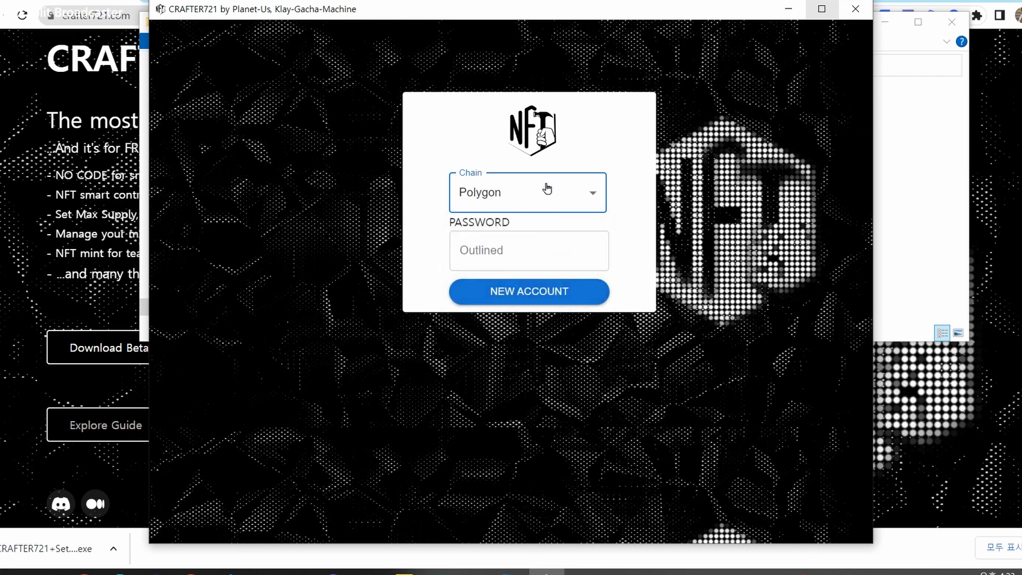
pyautogui.click(641, 154)
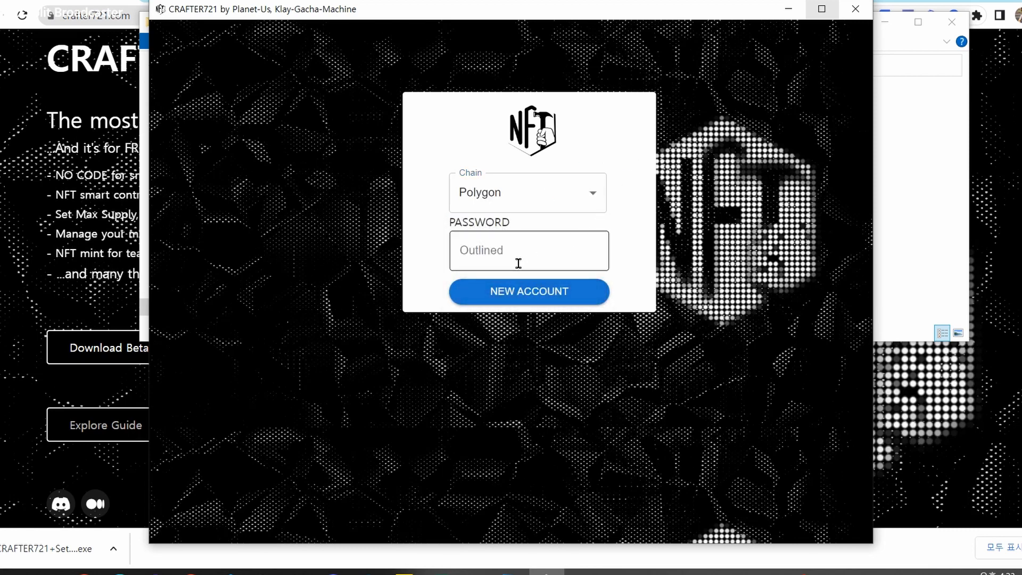
pyautogui.click(513, 300)
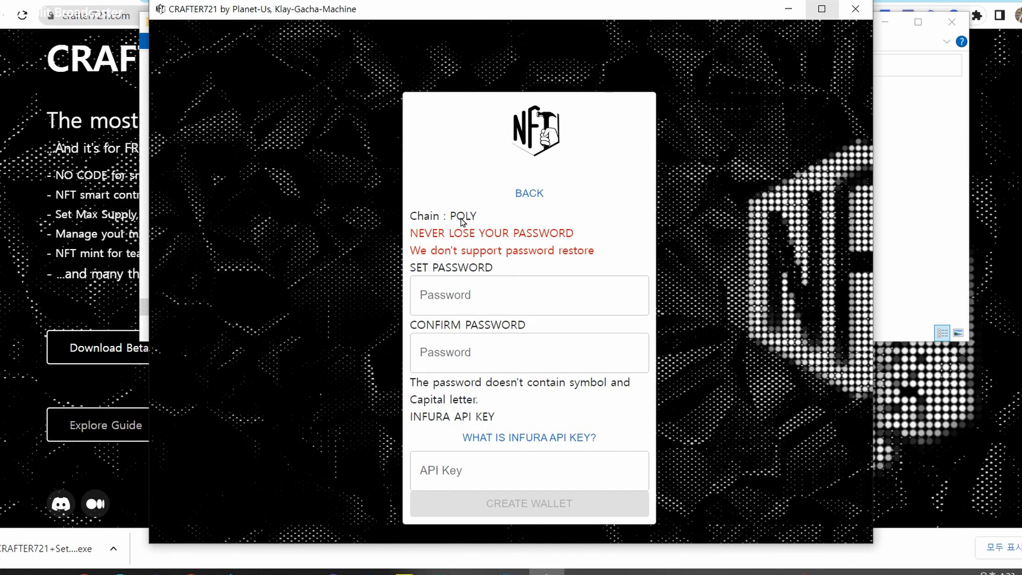
# Try Ethereum as the chain, then return to Polygon and reopen the new-account form.
pyautogui.click(529, 193)
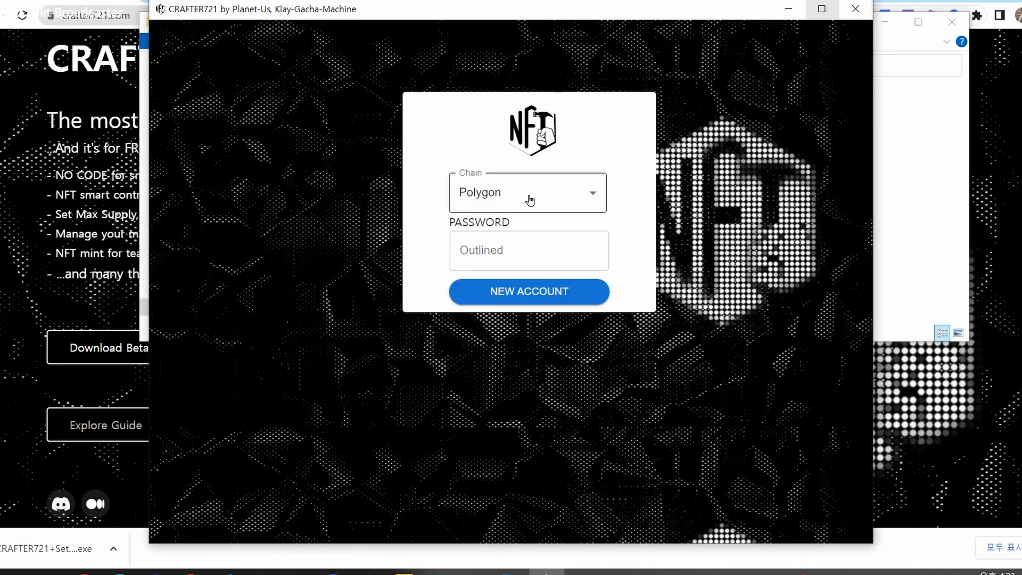
pyautogui.click(513, 197)
pyautogui.click(500, 238)
pyautogui.click(524, 292)
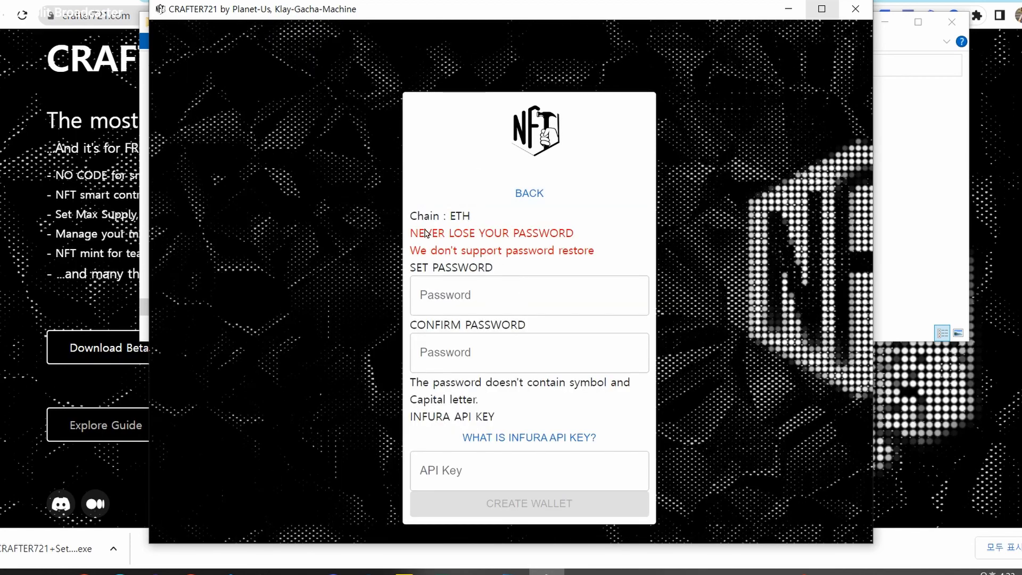
pyautogui.click(535, 202)
pyautogui.click(529, 193)
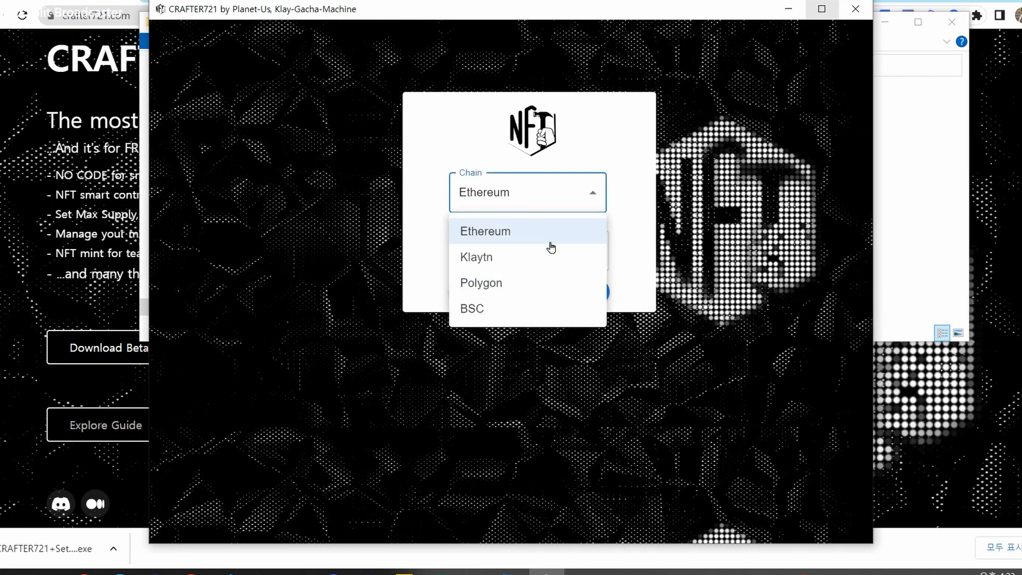
pyautogui.click(557, 293)
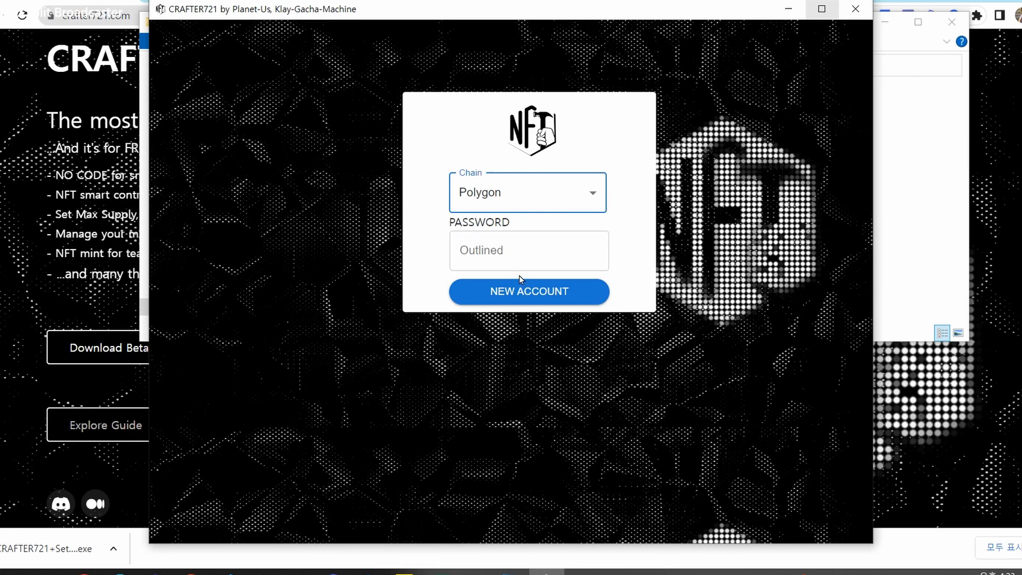
pyautogui.click(528, 292)
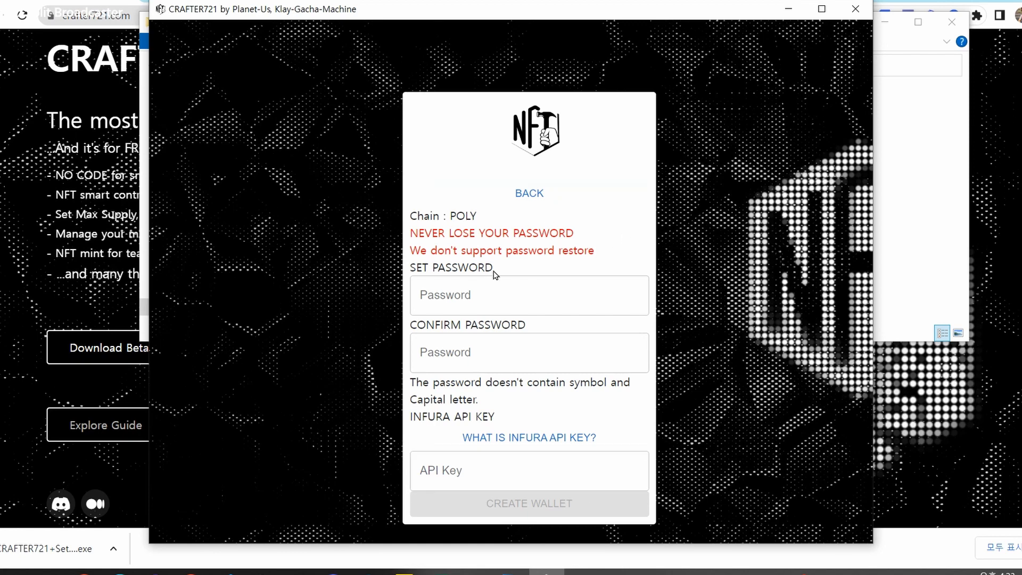
# Enter the new wallet password and its confirmation until it shows Allowed Password!
pyautogui.click(504, 307)
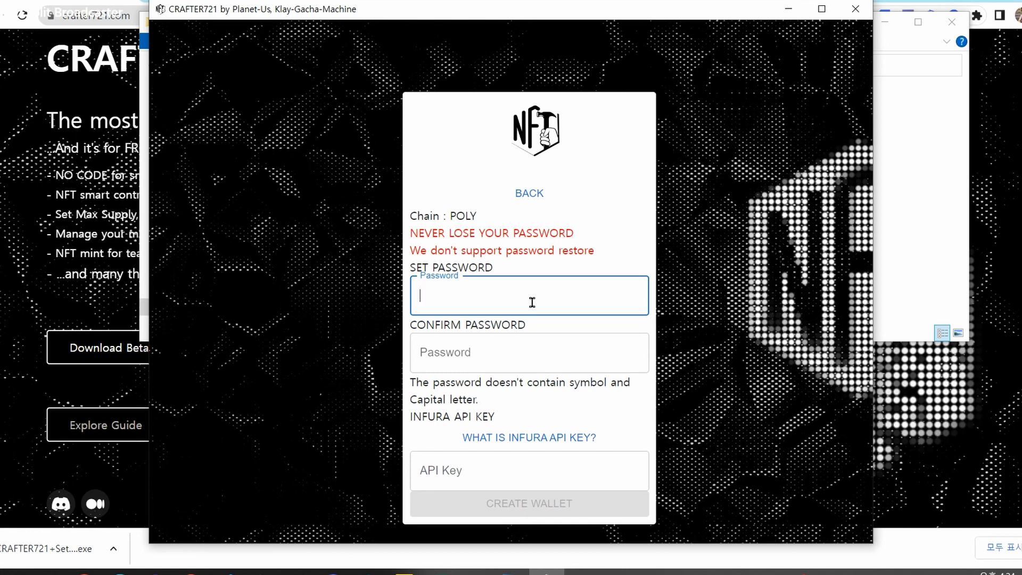
pyautogui.write('••••••••')
pyautogui.click(544, 355)
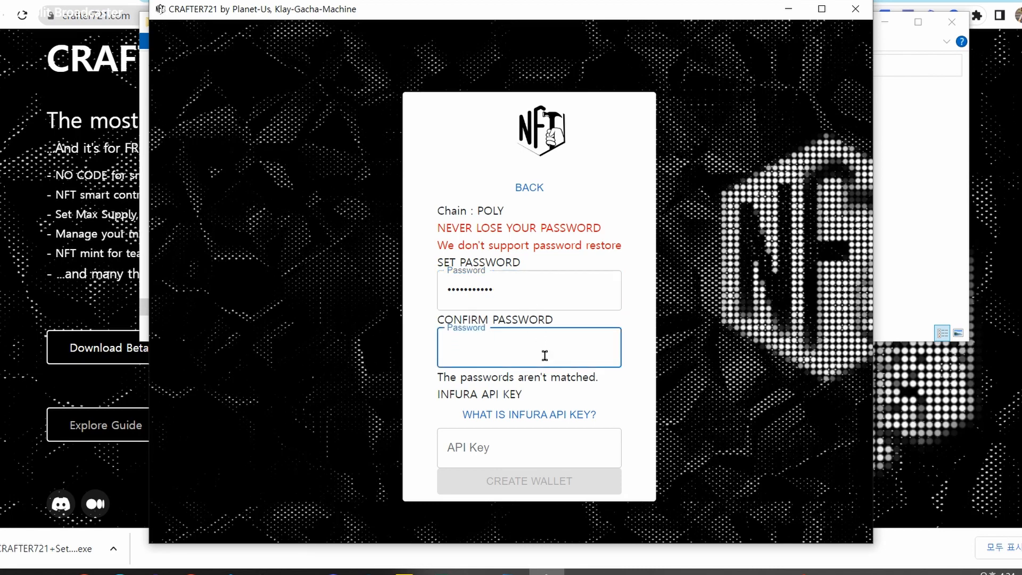
pyautogui.write('••••••••••')
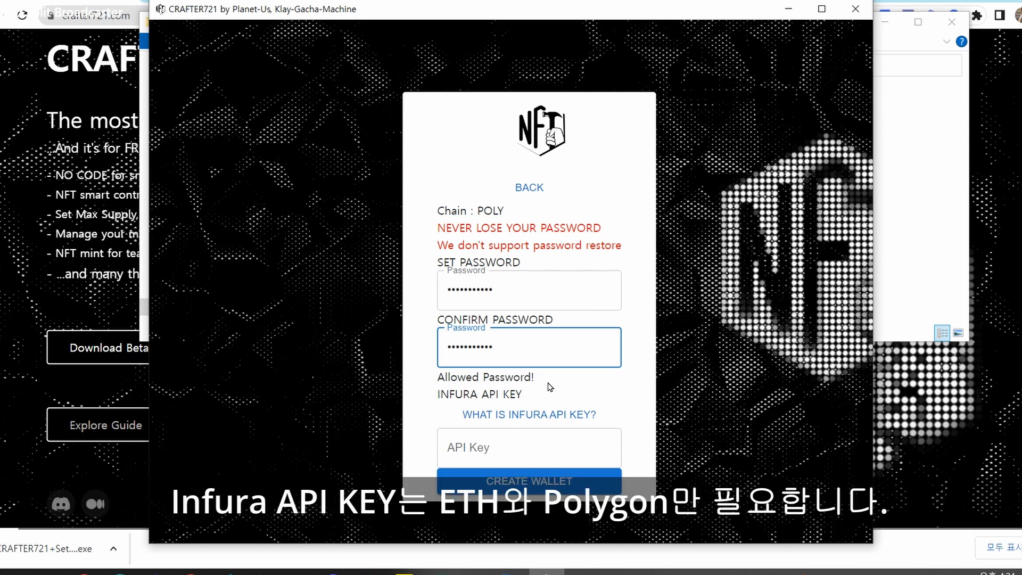
pyautogui.moveTo(557, 418)
# Open infura.io in a new Chrome tab and go to its login page.
pyautogui.click(190, 573)
pyautogui.click(83, 503)
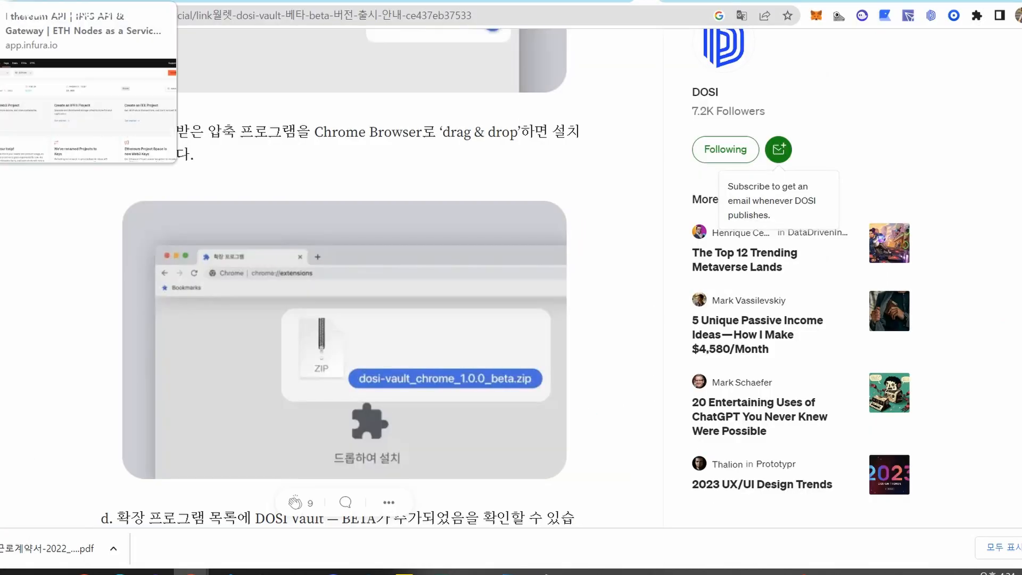
pyautogui.hotkey('ctrl', 't')
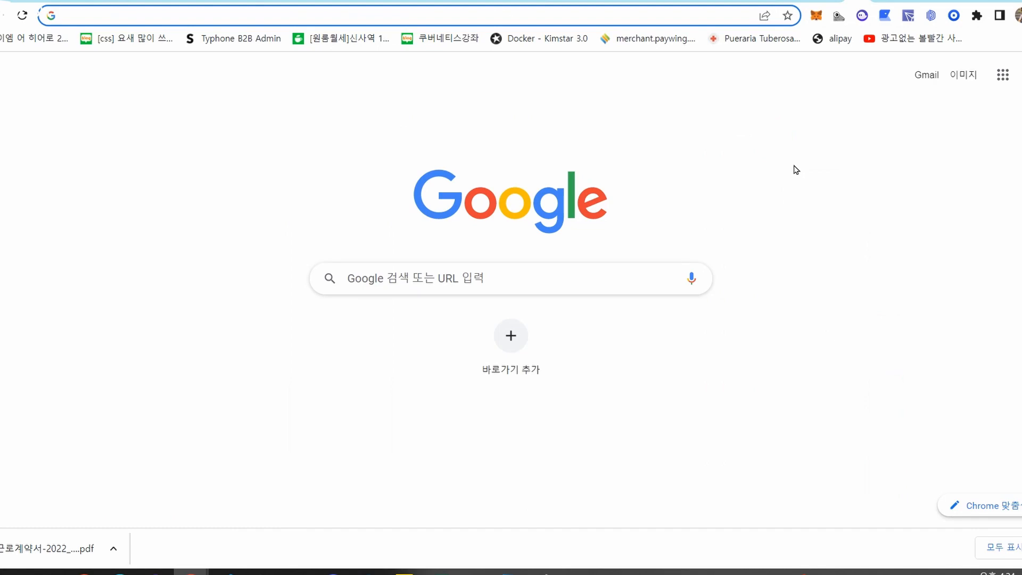
pyautogui.write('infura.io')
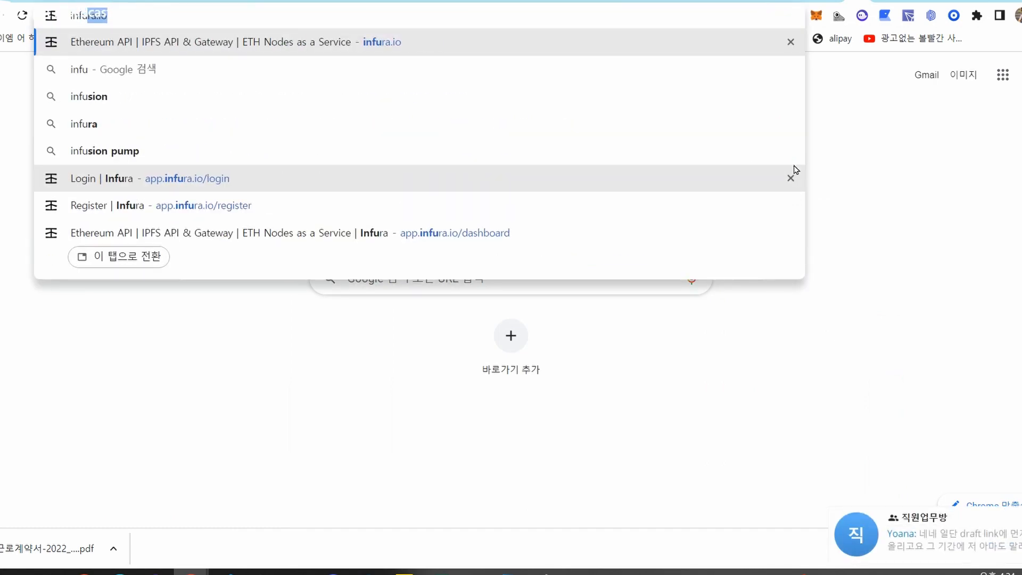
pyautogui.press('Return')
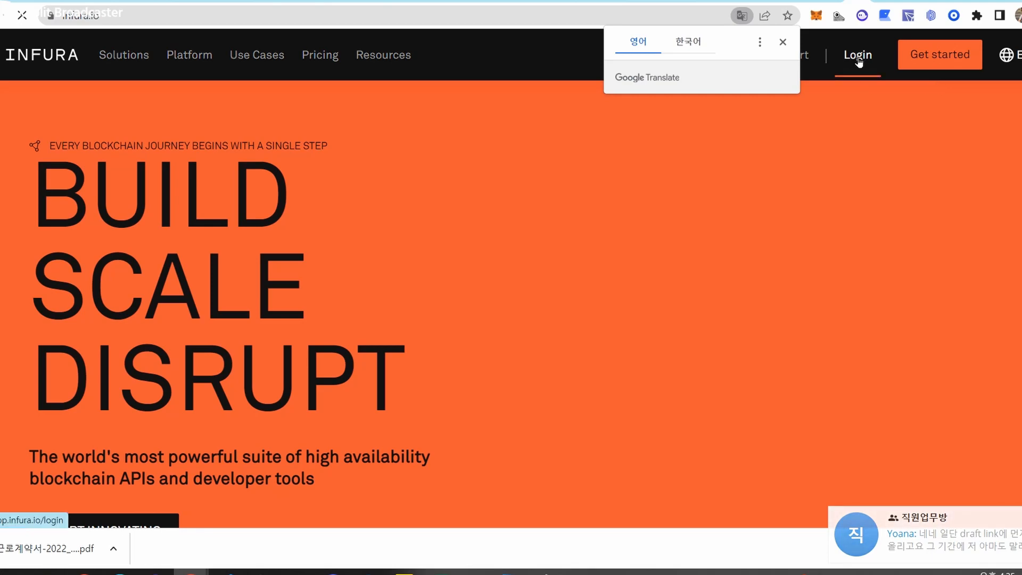
pyautogui.click(858, 57)
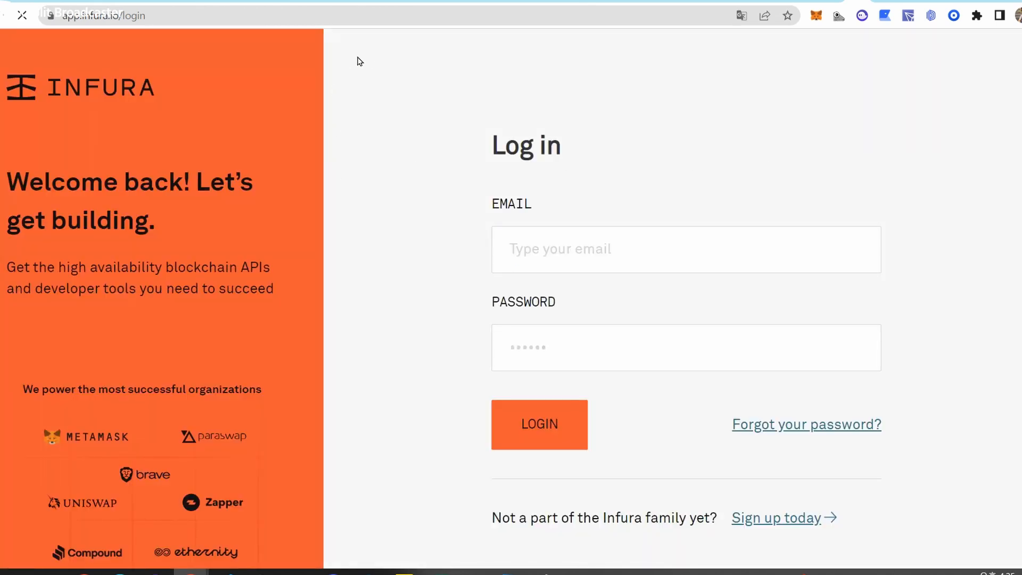
# Log in to Infura with the account e-mail and password.
pyautogui.click(710, 271)
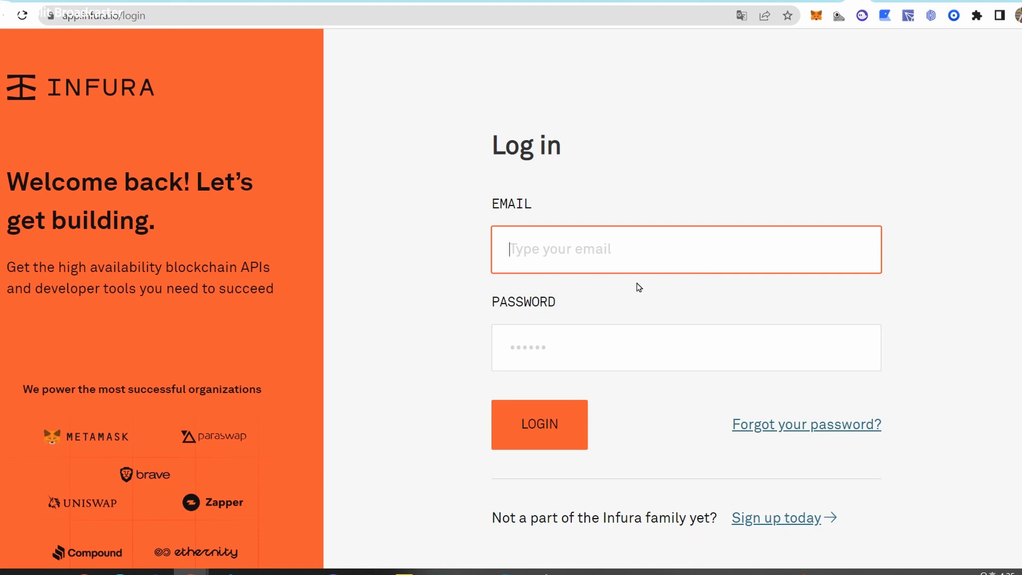
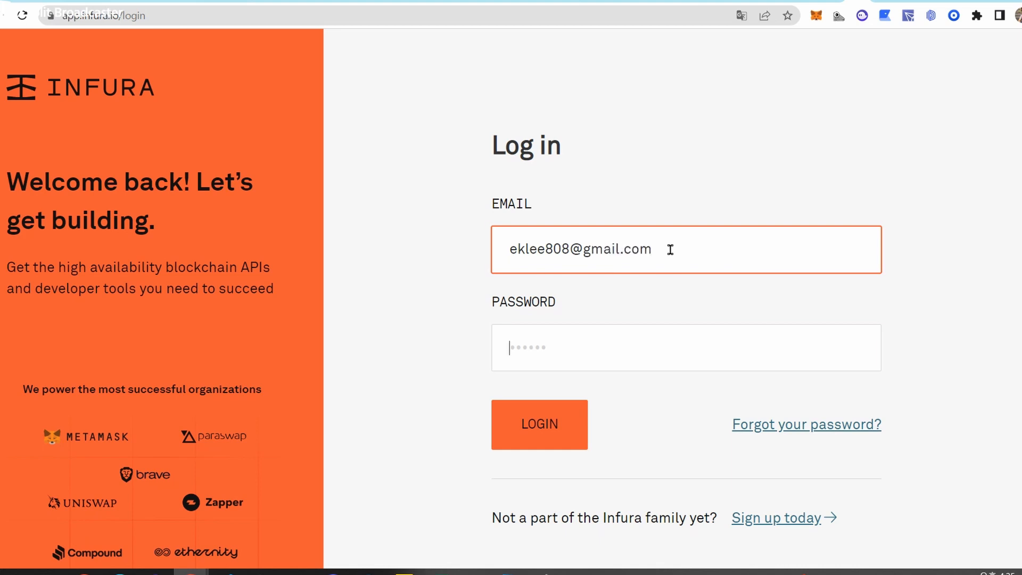
pyautogui.press('Tab')
pyautogui.write('••••••••••••')
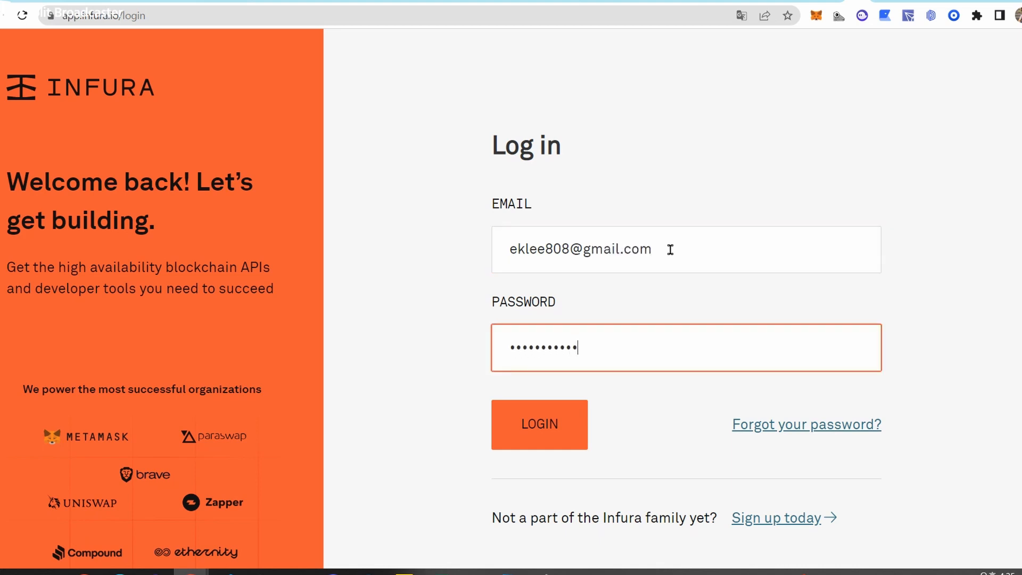
pyautogui.press('Return')
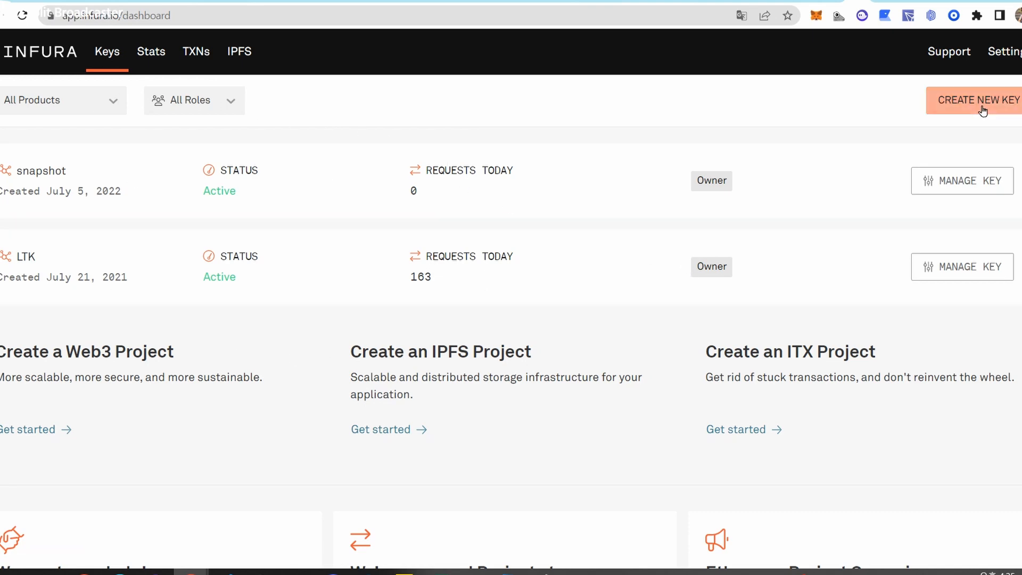
# Begin a new Web3 API key in Infura, then cancel it.
pyautogui.click(958, 109)
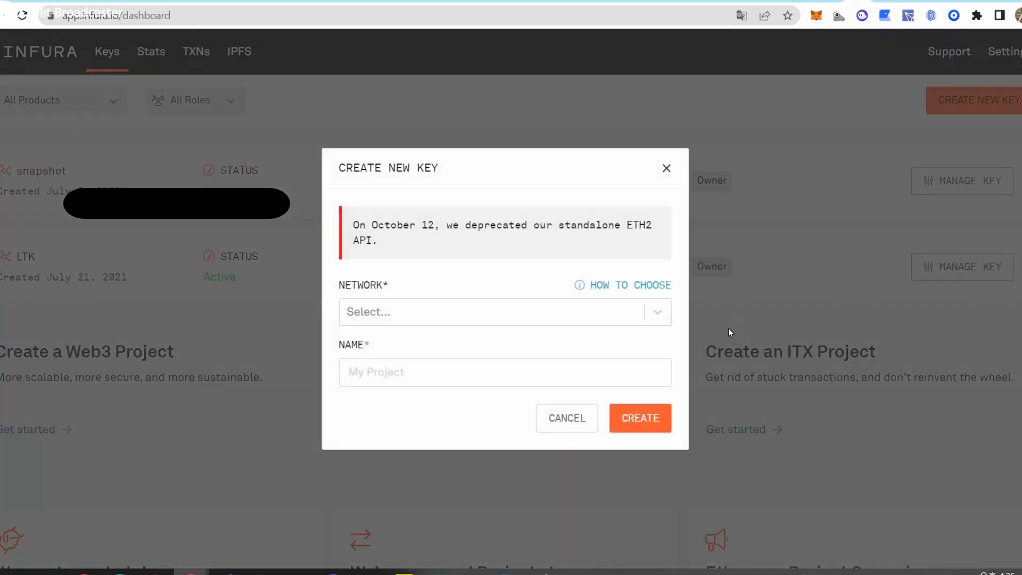
pyautogui.click(484, 317)
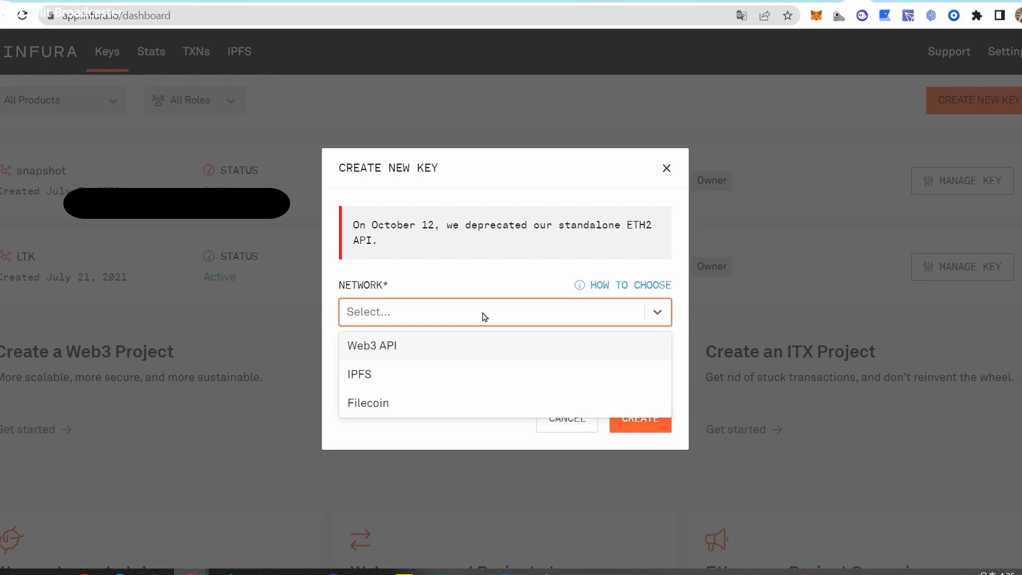
pyautogui.click(369, 348)
pyautogui.click(429, 385)
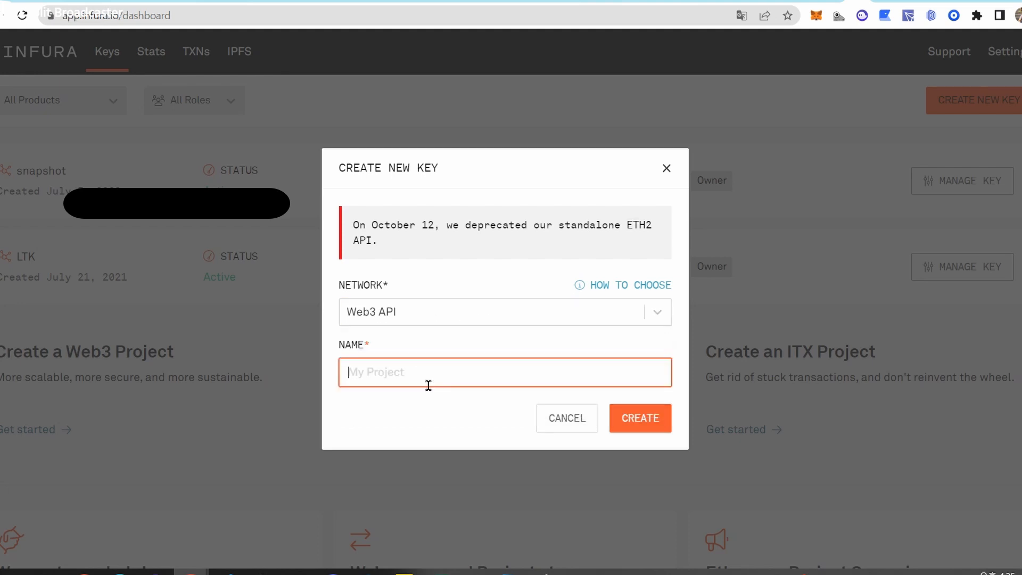
pyautogui.click(579, 422)
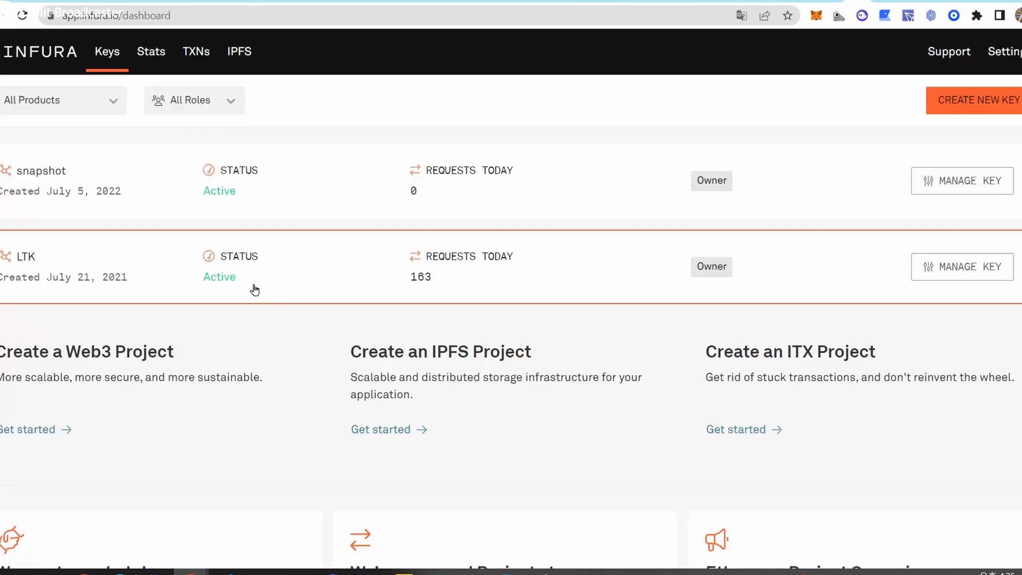
# Check the snapshot key's settings, then copy the LTK key's API key.
pyautogui.click(962, 182)
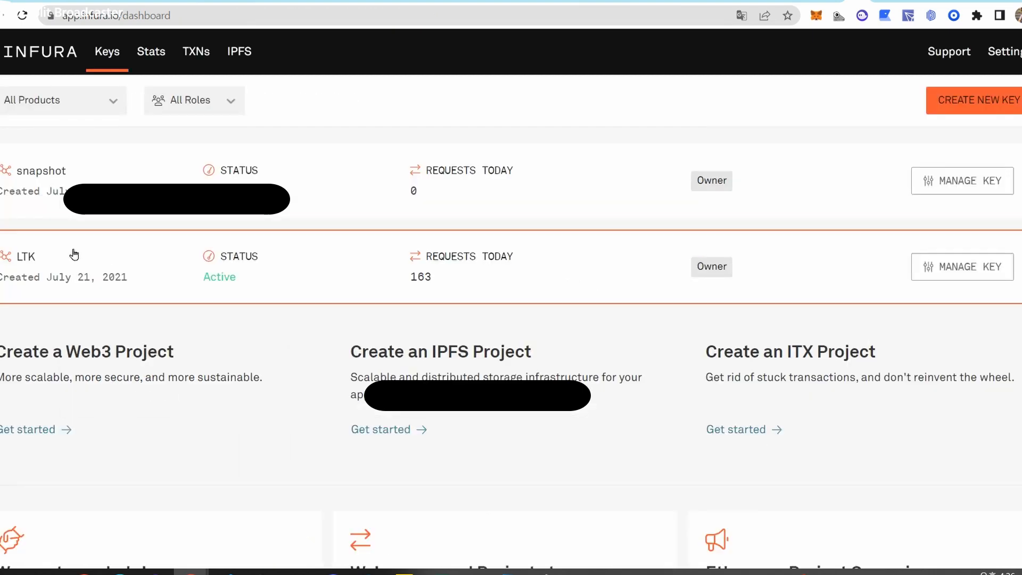
pyautogui.click(72, 256)
pyautogui.click(913, 266)
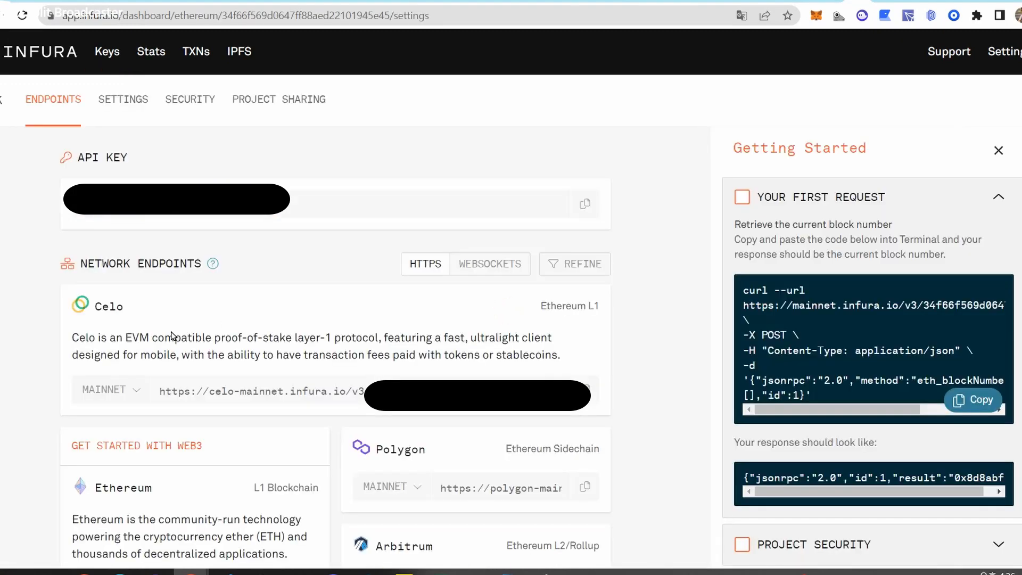
pyautogui.click(584, 203)
pyautogui.click(584, 204)
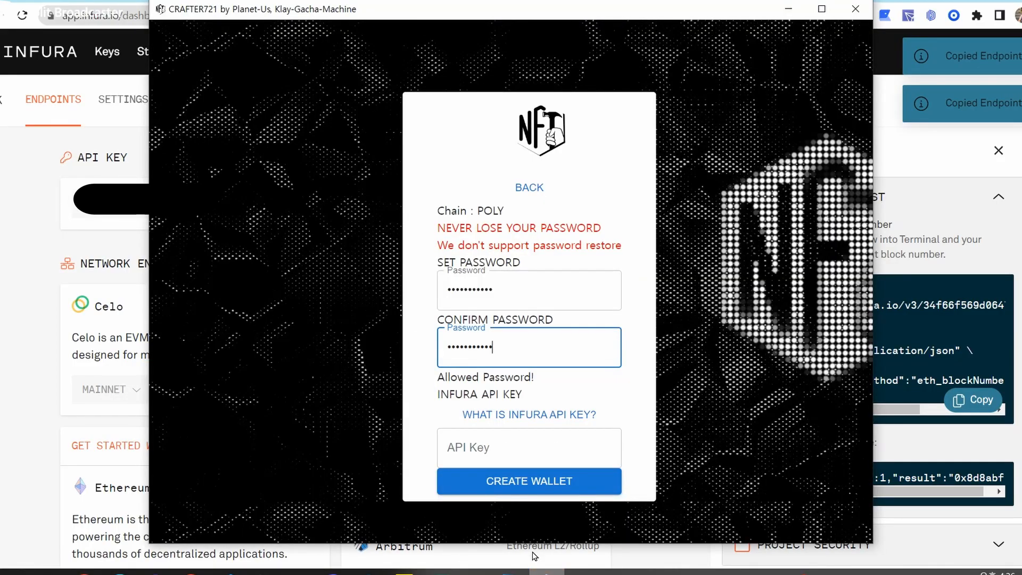
# Paste the Infura LTK API key, create the Polygon wallet and sign in.
pyautogui.click(533, 446)
pyautogui.hotkey('ctrl', 'v')
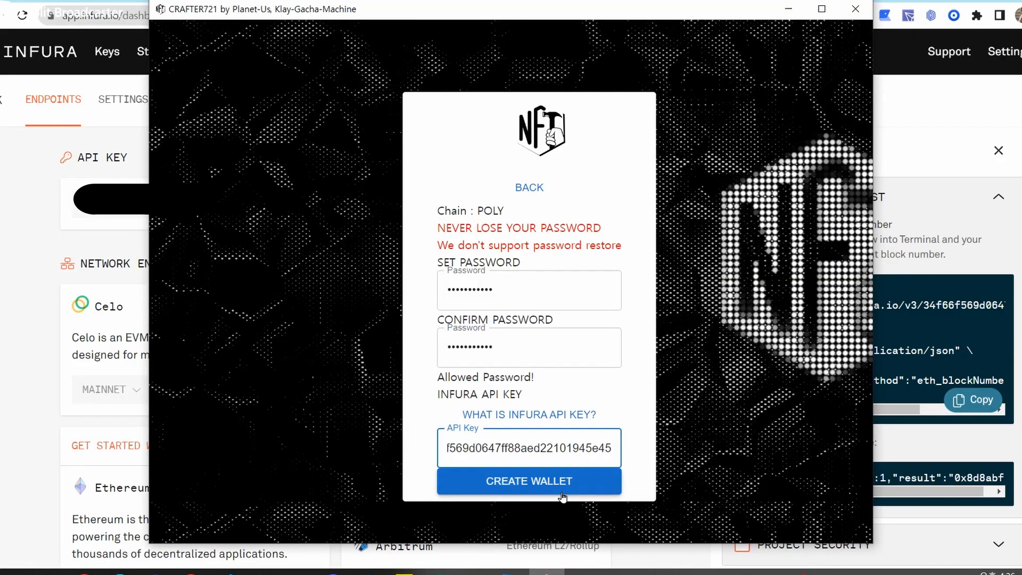
pyautogui.click(557, 486)
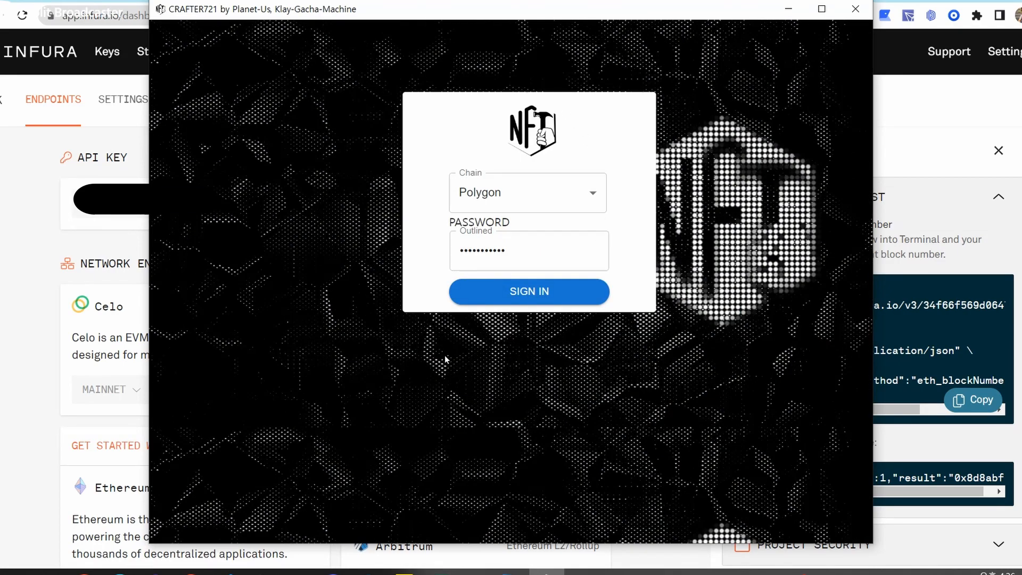
pyautogui.click(530, 292)
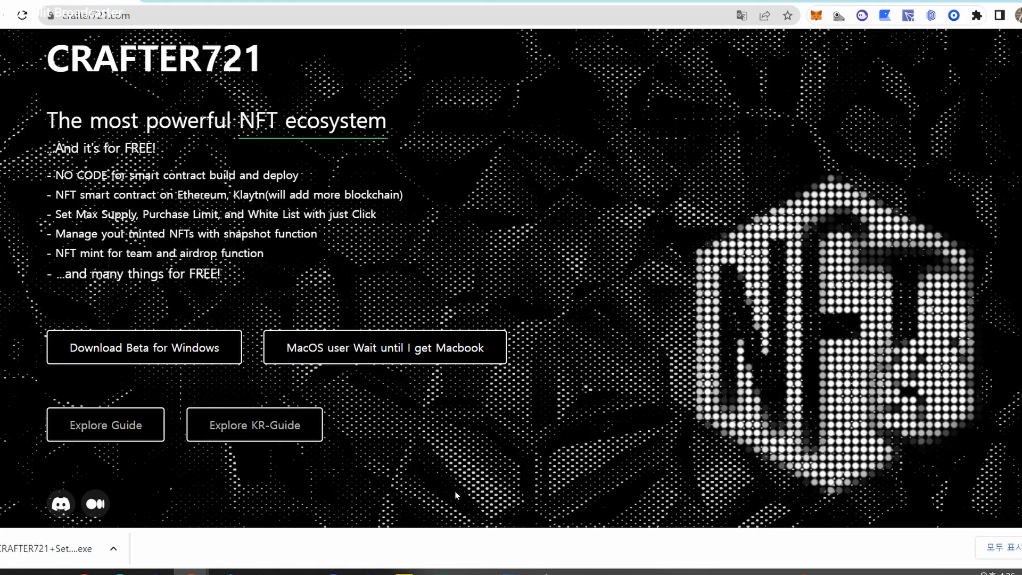
pyautogui.click(546, 572)
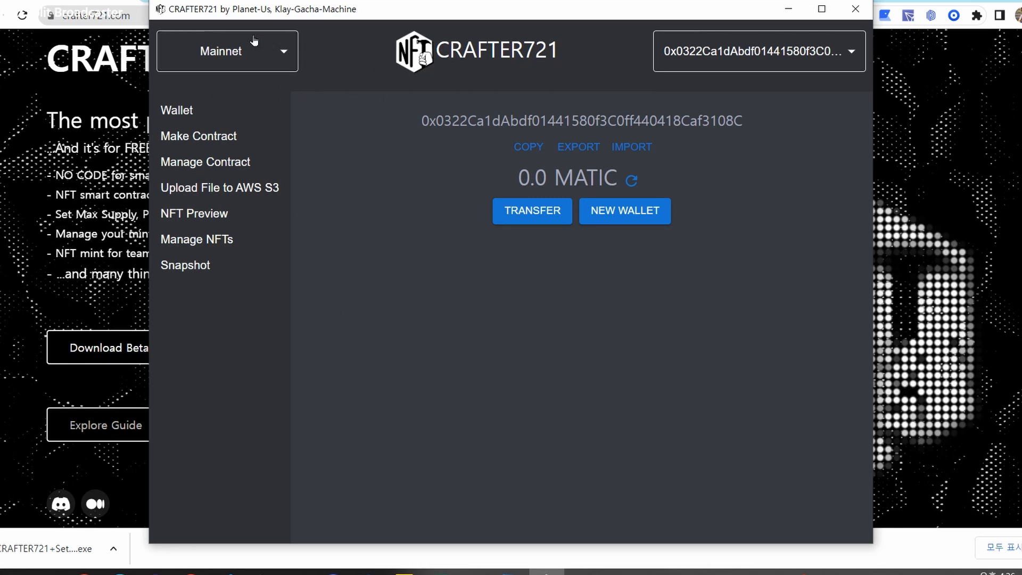
# Look through the Mainnet/Mumbai network choices and the wallet address list without changing them.
pyautogui.click(242, 51)
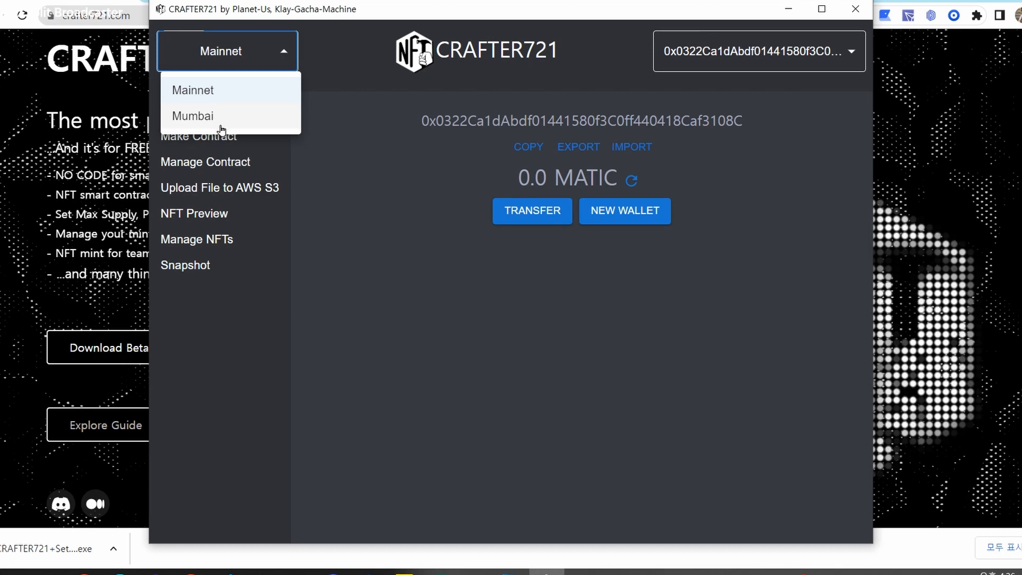
pyautogui.click(394, 116)
pyautogui.click(788, 51)
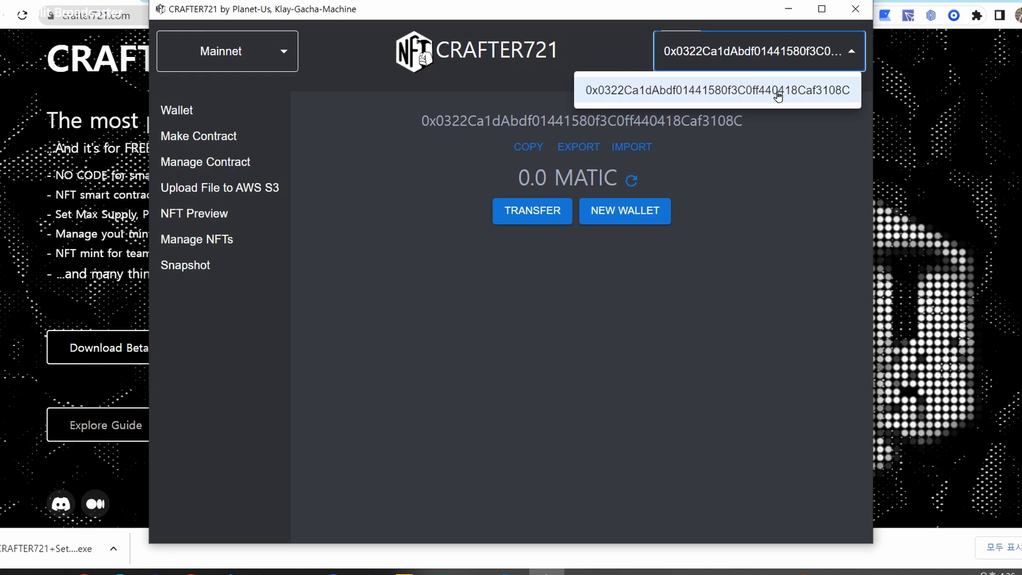
pyautogui.click(787, 177)
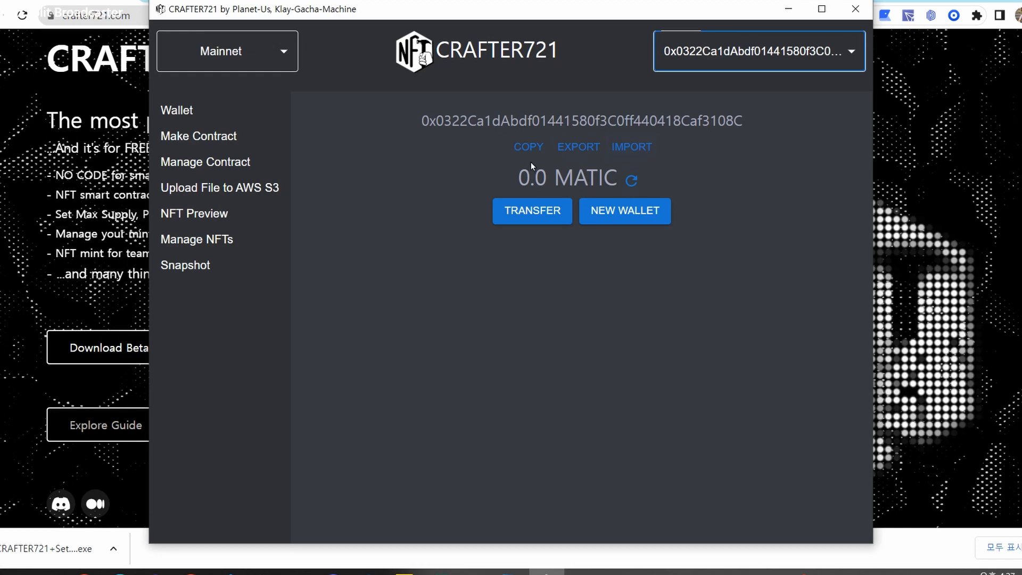
pyautogui.click(741, 167)
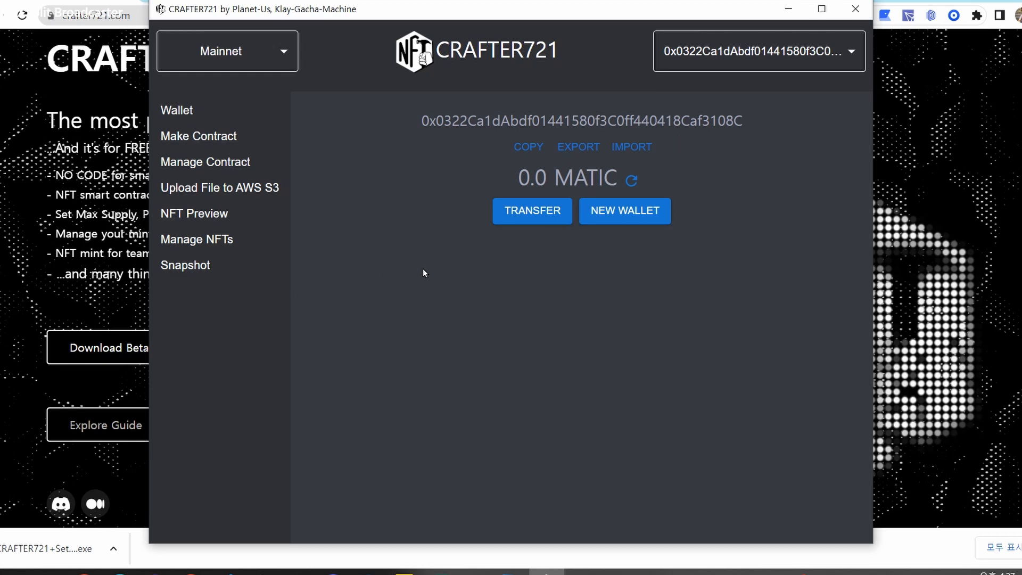
# Switch the wallet to the Mumbai test network and open the test-coin faucet.
pyautogui.click(258, 48)
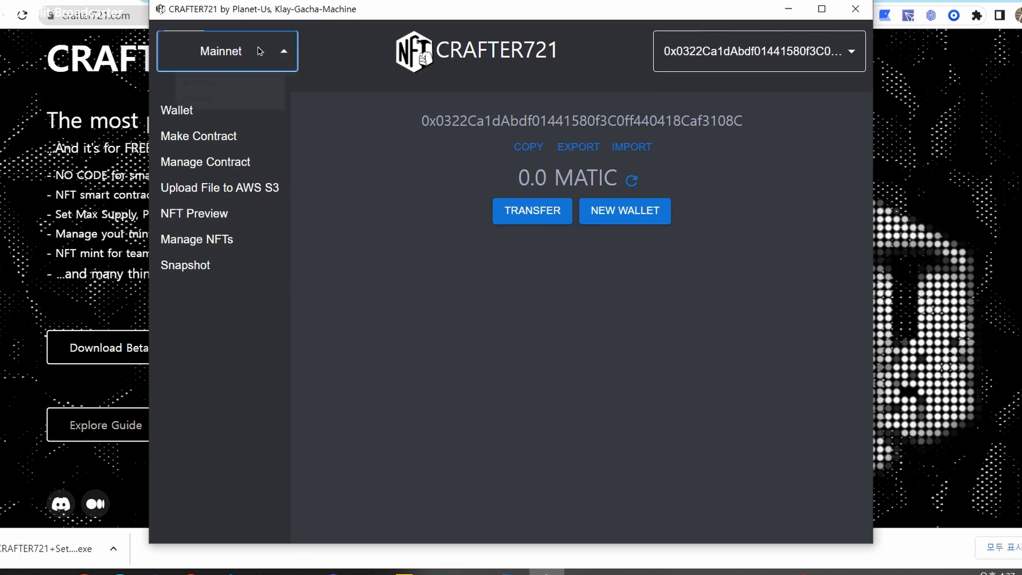
pyautogui.click(246, 118)
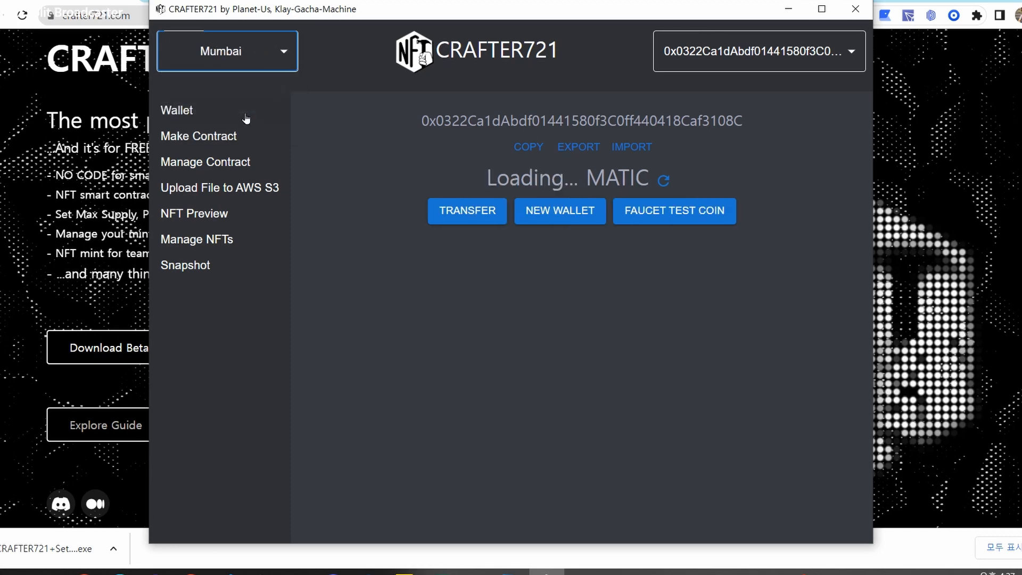
pyautogui.click(320, 102)
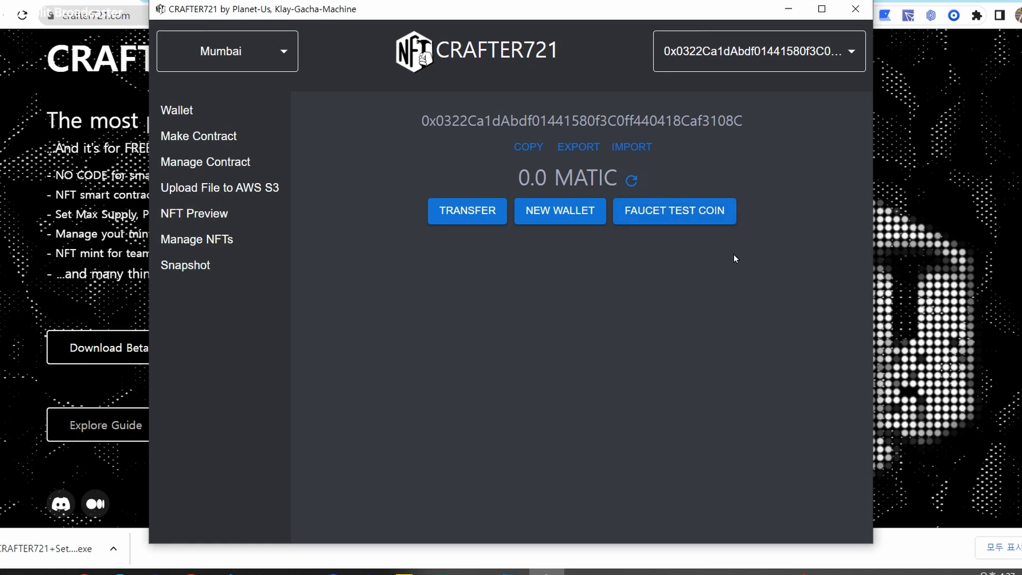
pyautogui.click(703, 217)
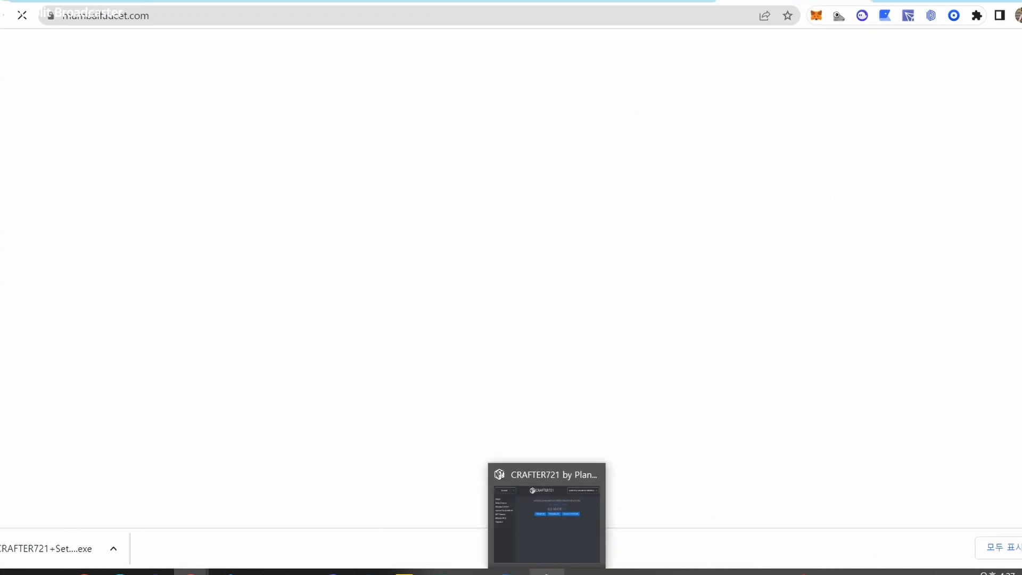
# Copy the CRAFTER721 wallet address into Mumbai Faucet and request test MATIC.
pyautogui.click(549, 572)
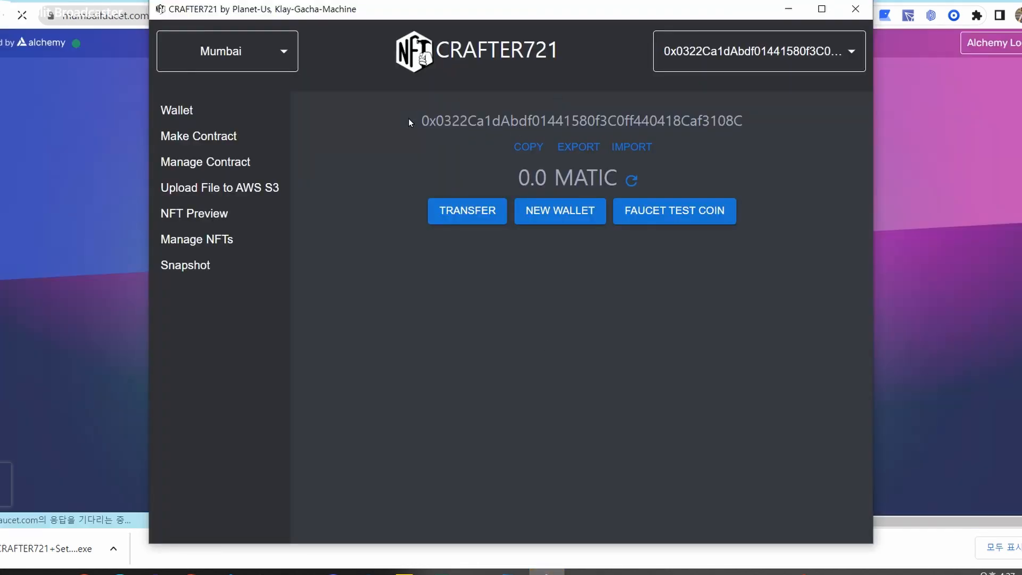
pyautogui.click(530, 149)
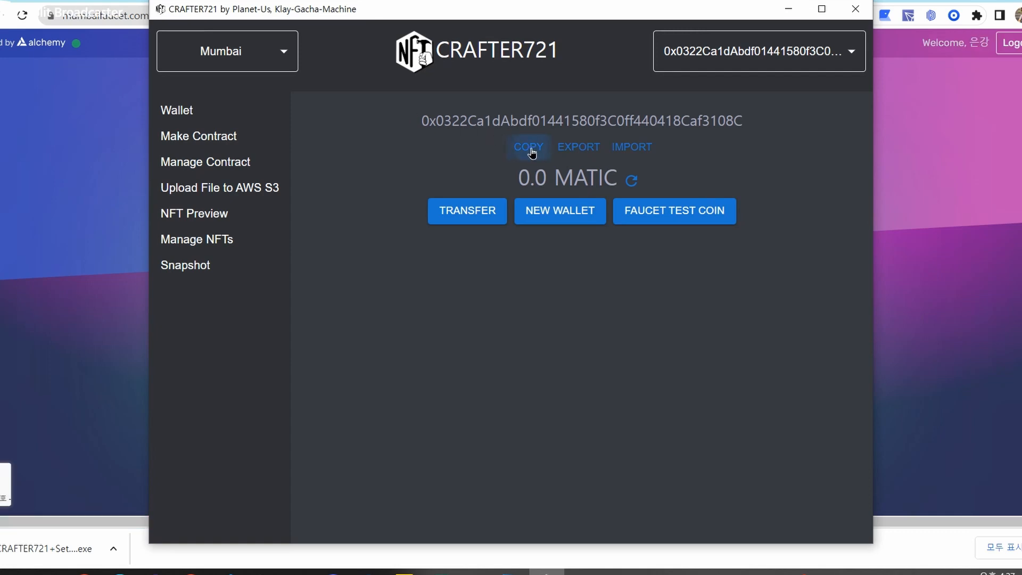
pyautogui.click(928, 112)
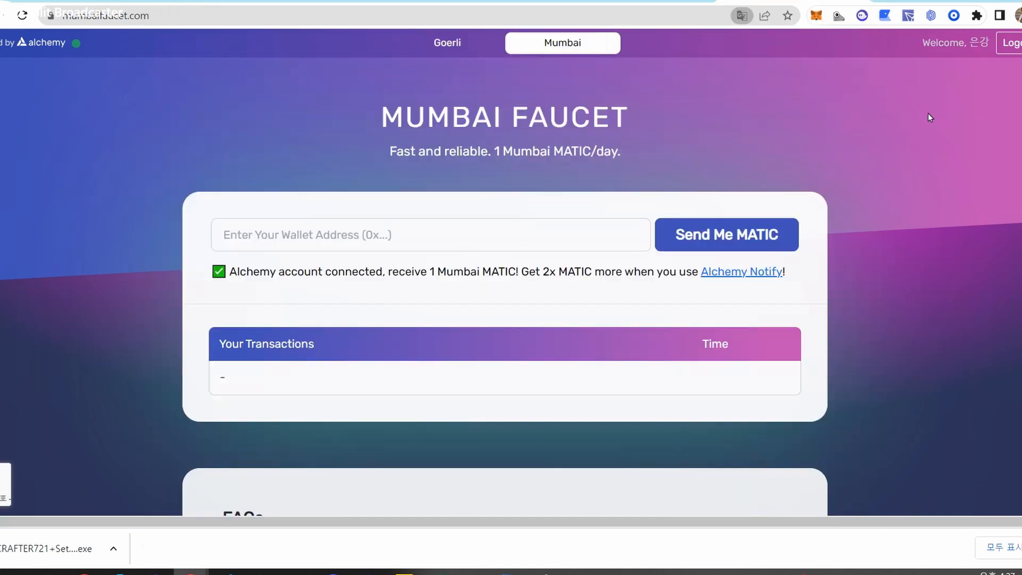
pyautogui.click(349, 240)
pyautogui.hotkey('ctrl', 'v')
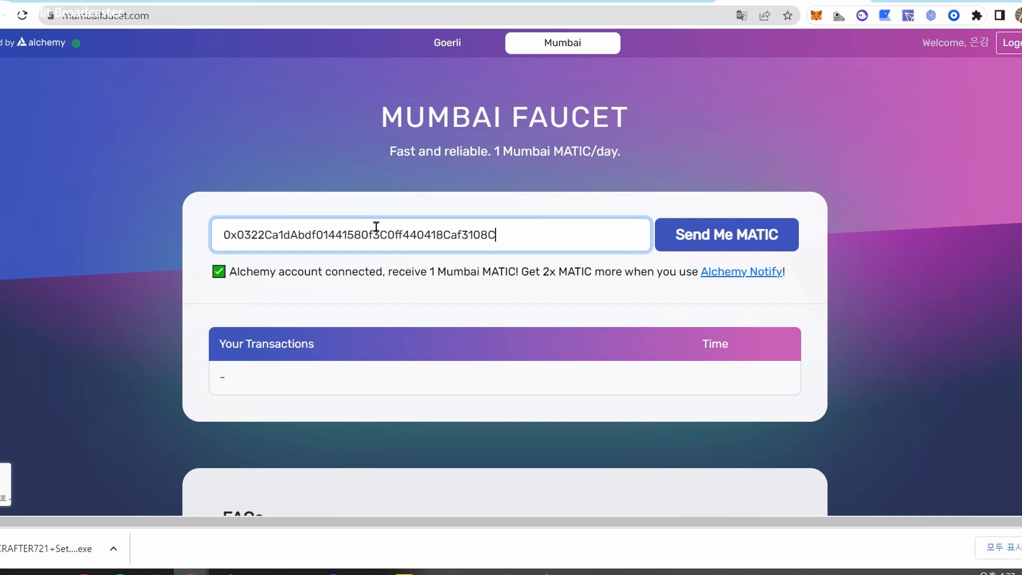
pyautogui.click(733, 234)
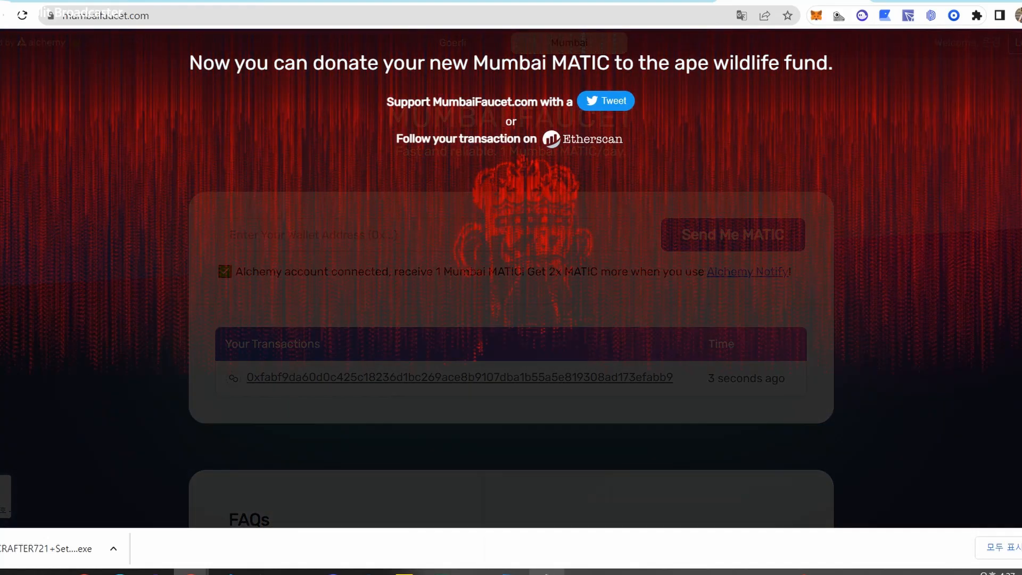
pyautogui.click(547, 572)
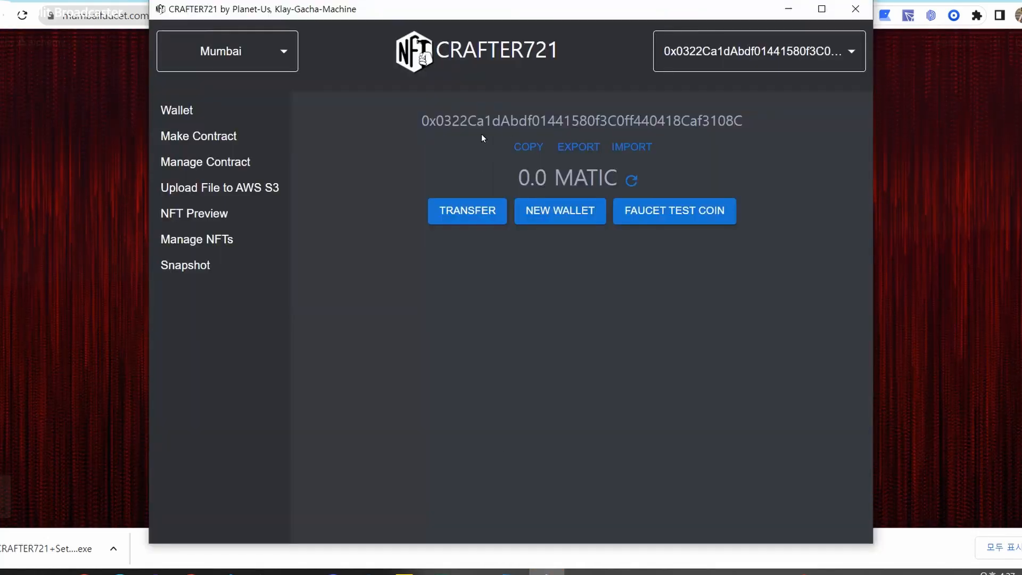
# Refresh the balance to 1.0 MATIC and open Make Contract.
pyautogui.click(630, 184)
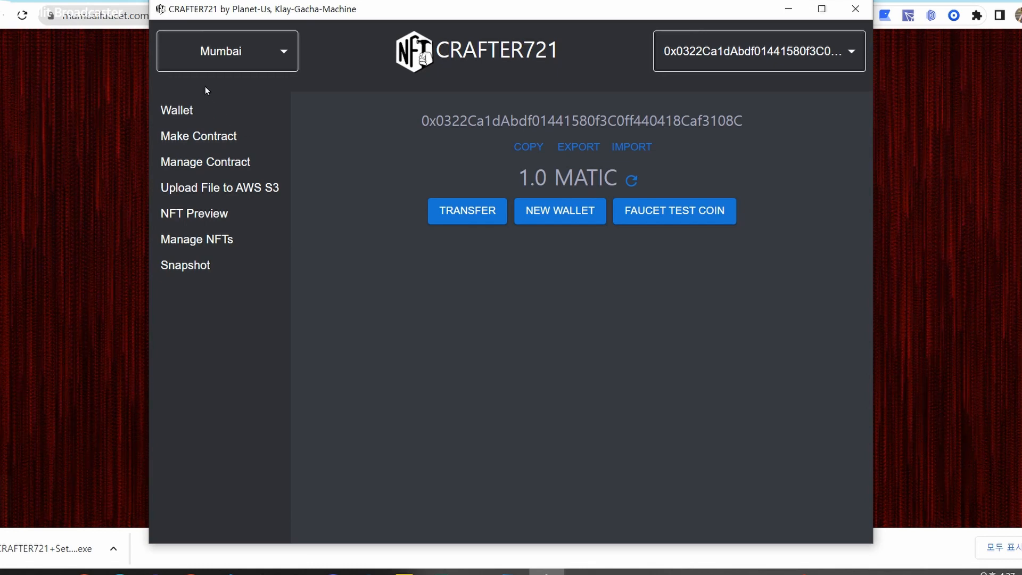
pyautogui.click(213, 140)
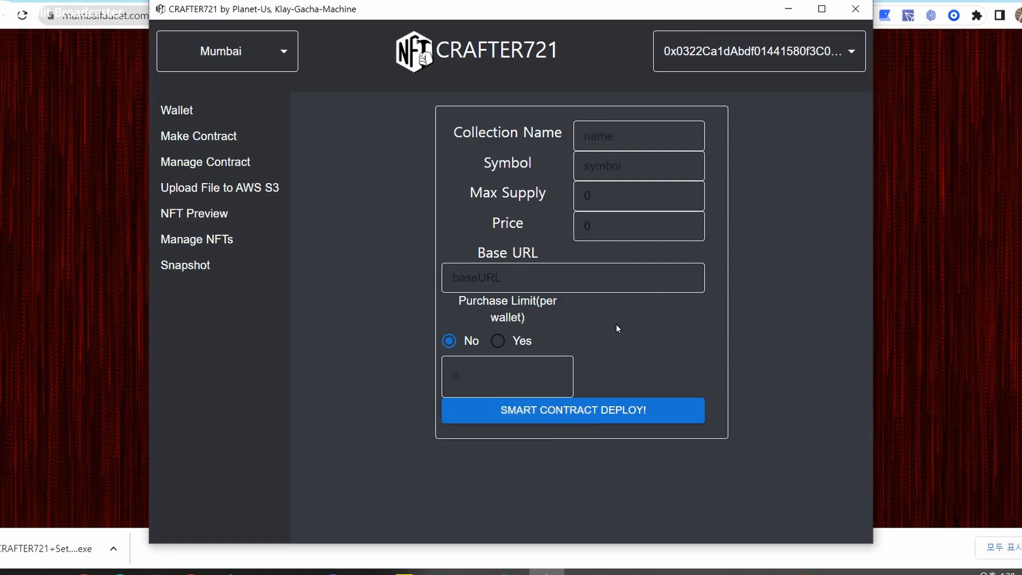
# Fill the contract form with name EK's TEST NFTq, symbol ETN, max supply 1000, price 0.
pyautogui.click(622, 133)
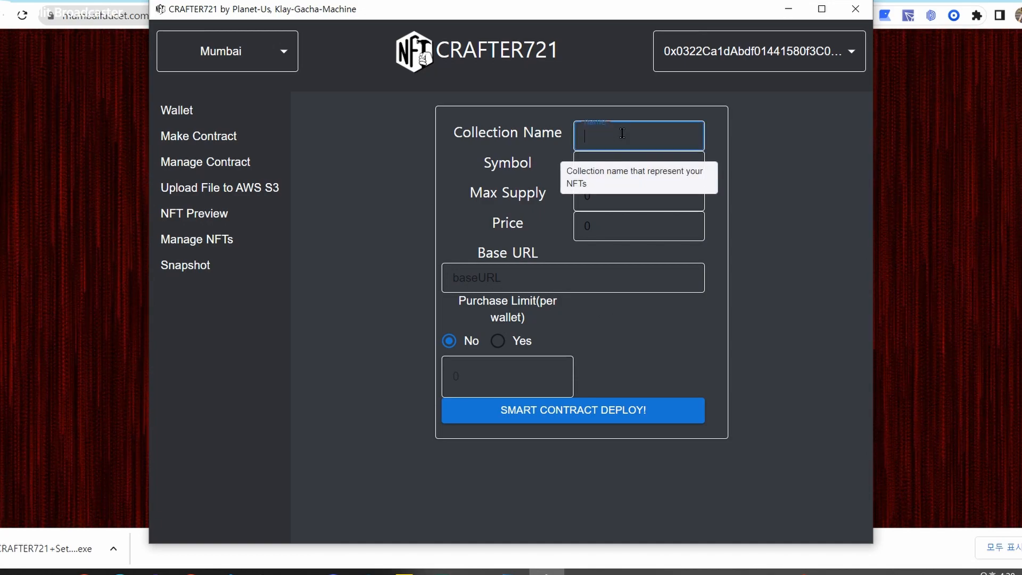
pyautogui.write('EK')
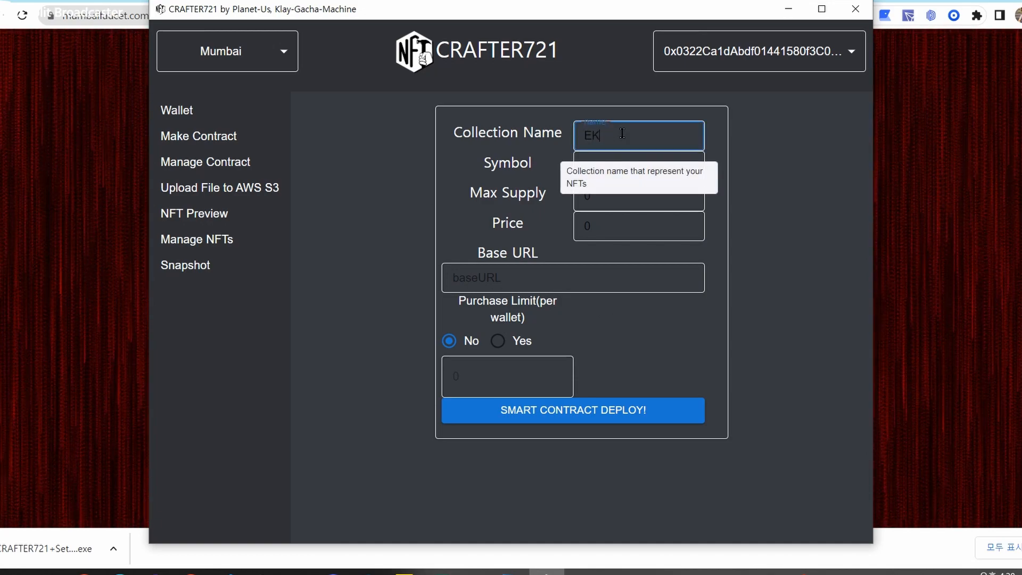
pyautogui.write("'s TEST")
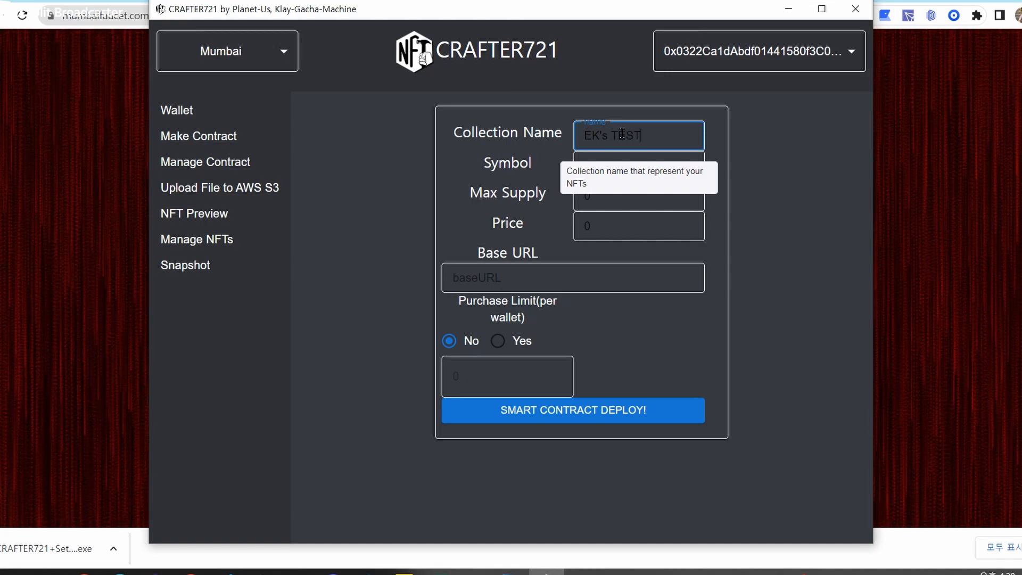
pyautogui.write(' NFTq')
pyautogui.press('Tab')
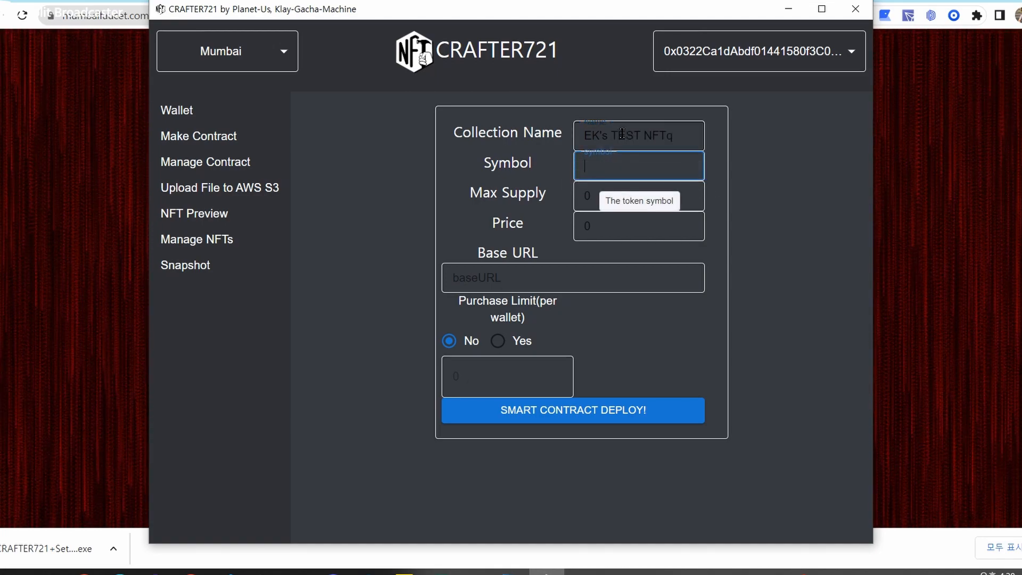
pyautogui.write('ETN')
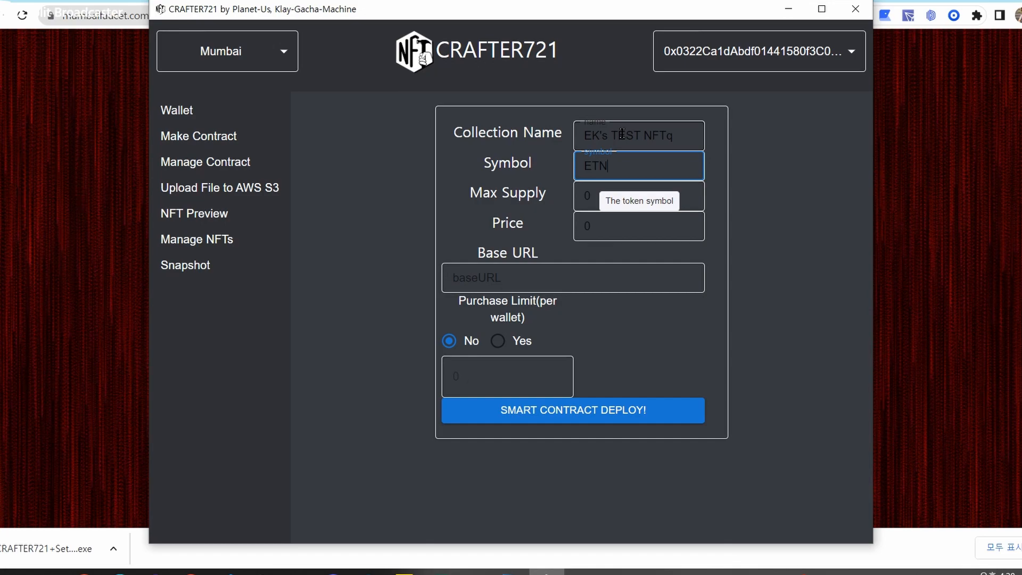
pyautogui.press('Tab')
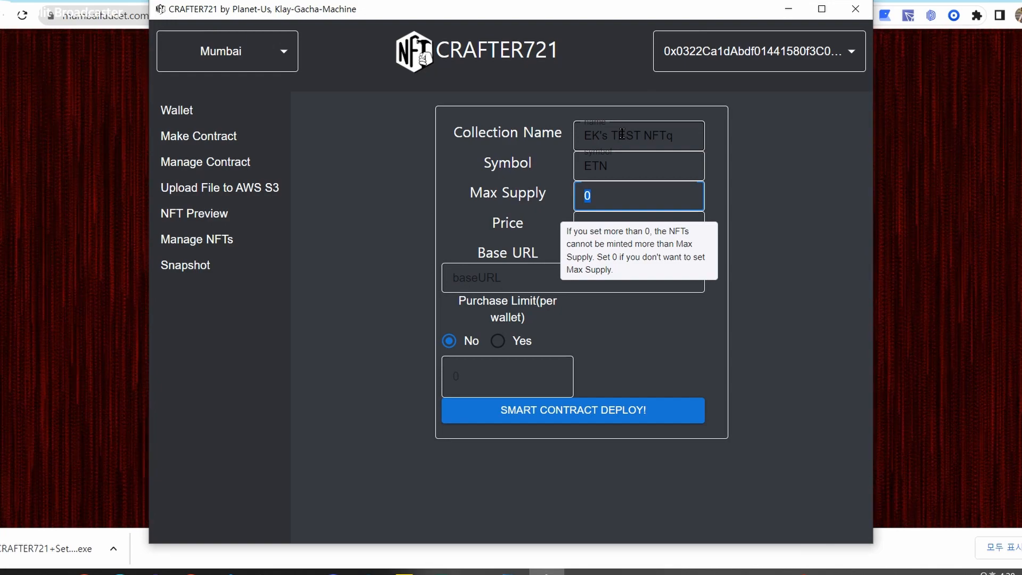
pyautogui.write('1000')
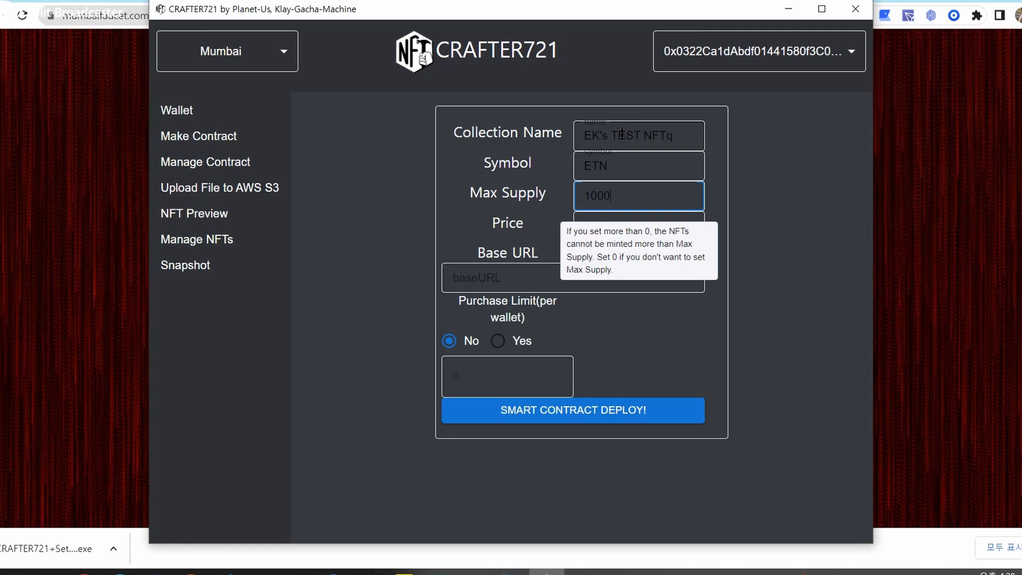
pyautogui.click(631, 229)
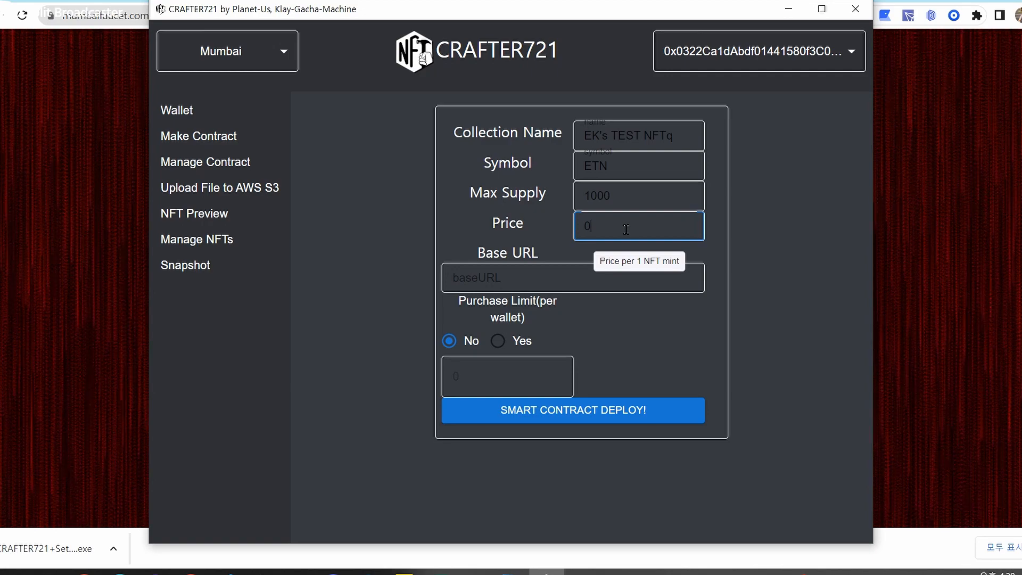
pyautogui.click(588, 277)
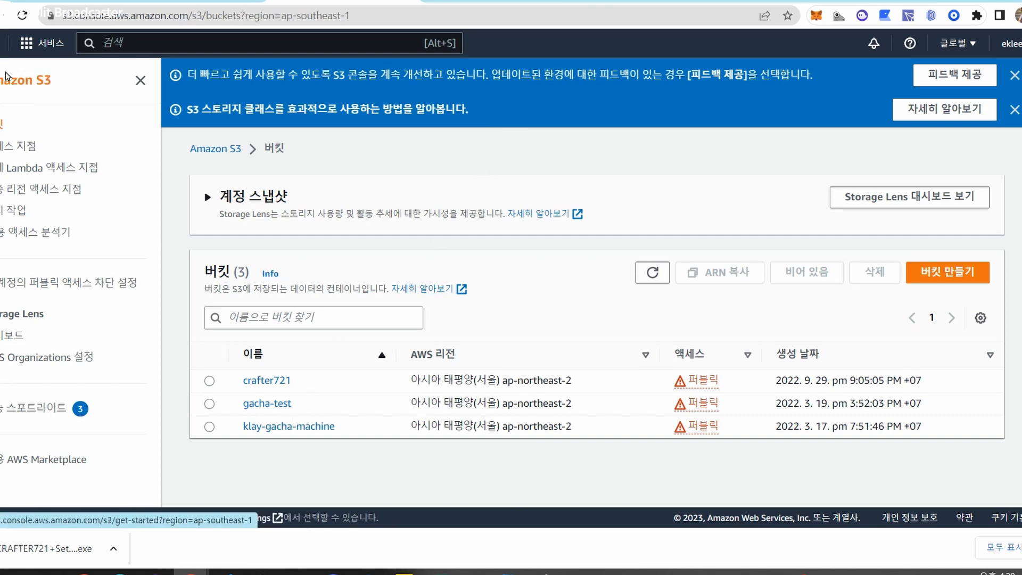
# Open the gacha-test bucket and browse its images/ folder before returning to the top level.
pyautogui.click(250, 403)
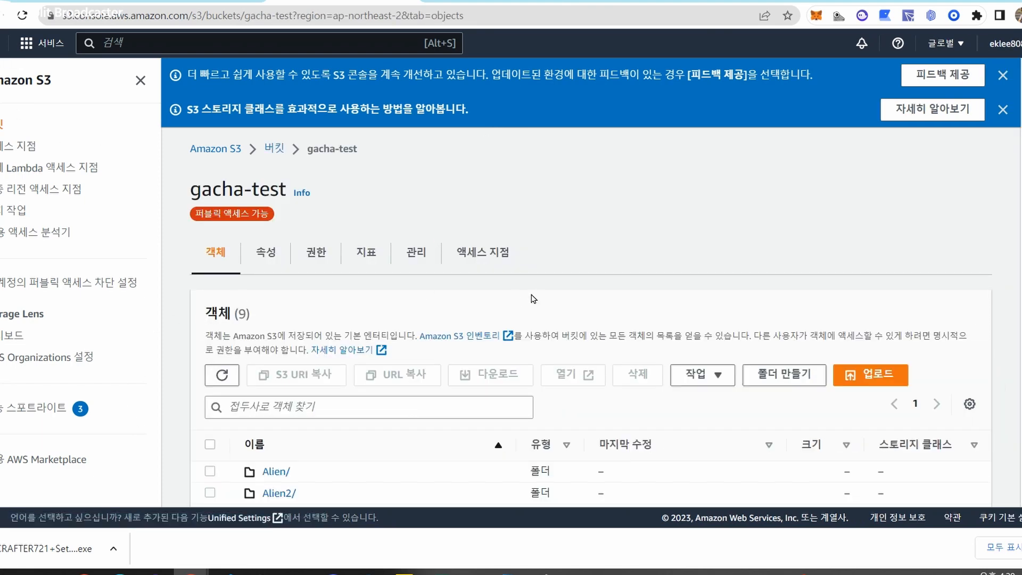
pyautogui.scroll(-3, 417, 277)
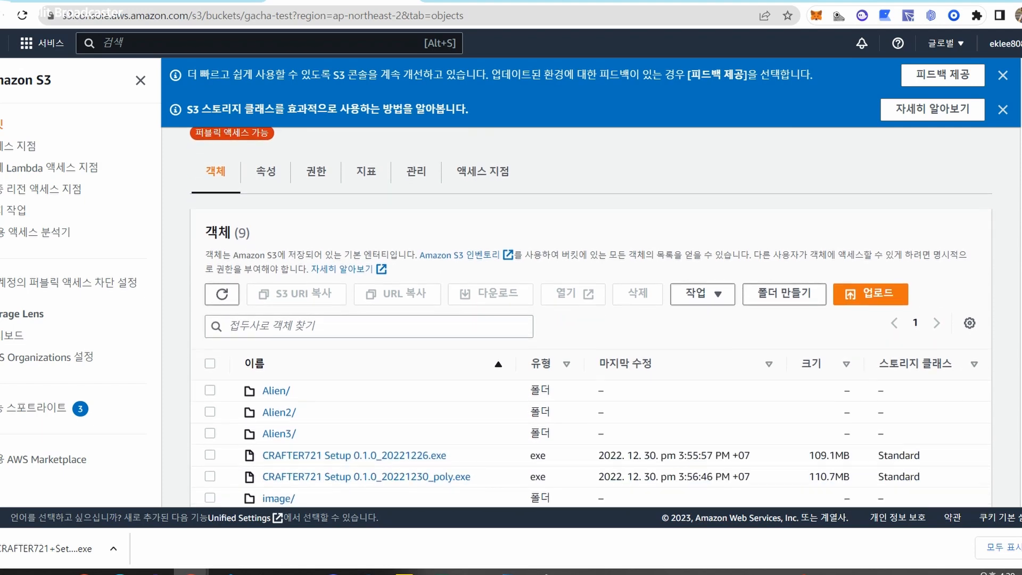
pyautogui.scroll(3, 417, 276)
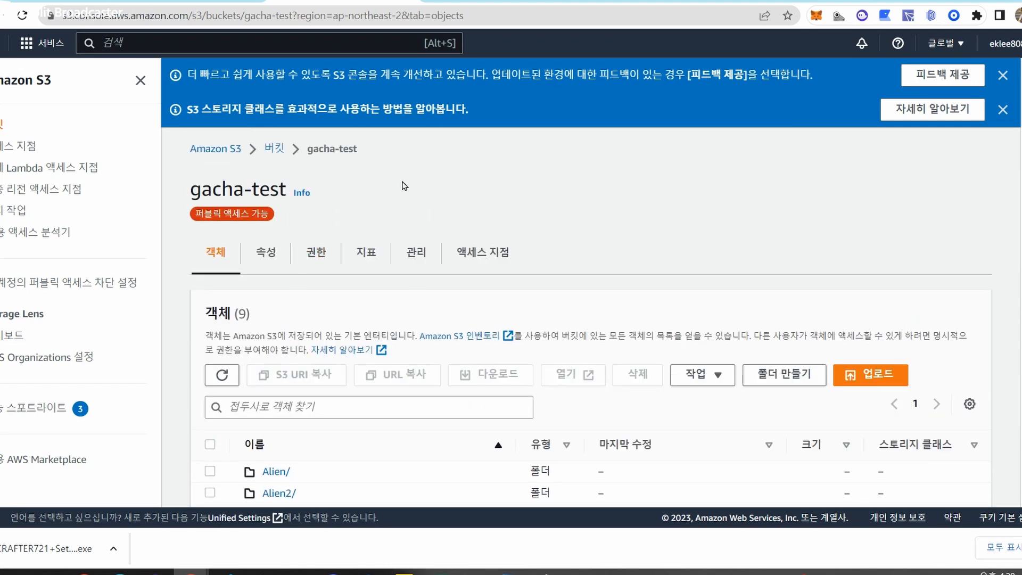
pyautogui.scroll(-3, 309, 426)
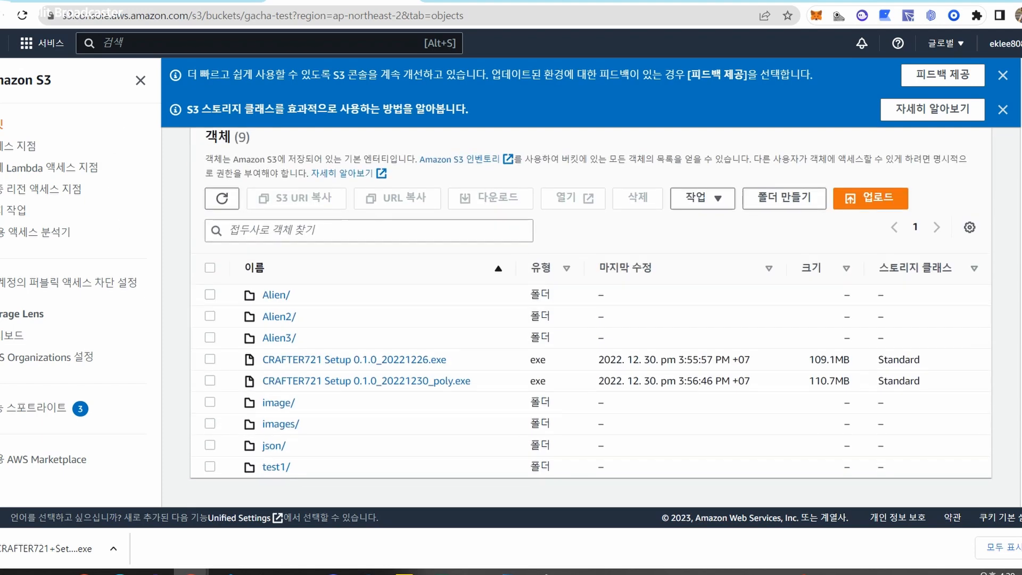
pyautogui.click(273, 429)
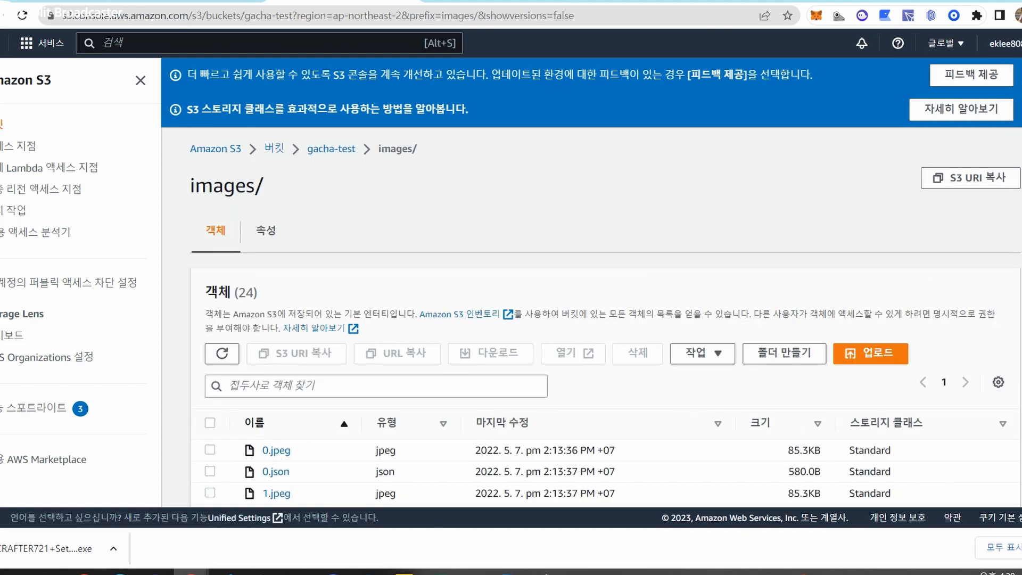
pyautogui.click(323, 151)
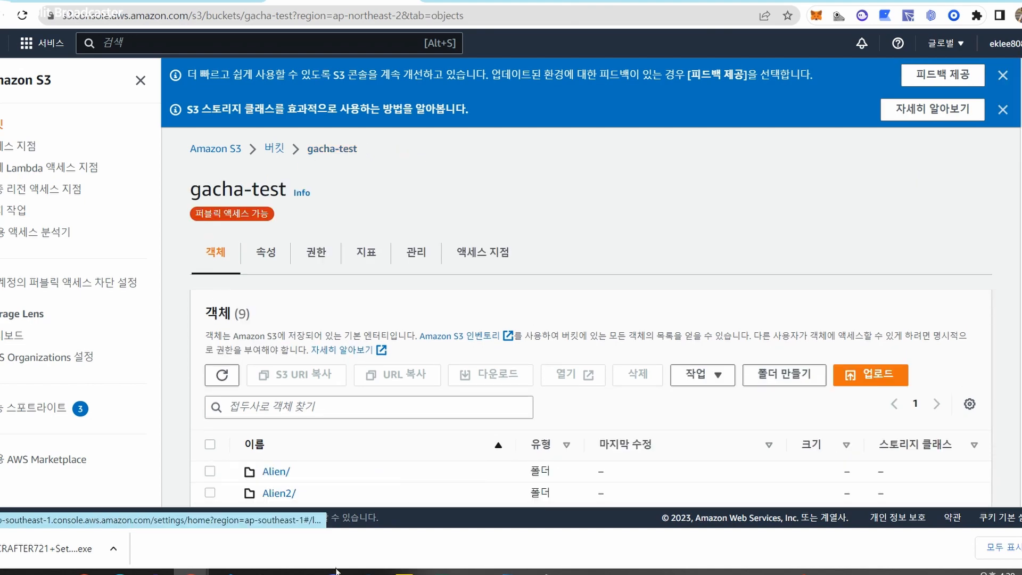
pyautogui.scroll(-3, 694, 410)
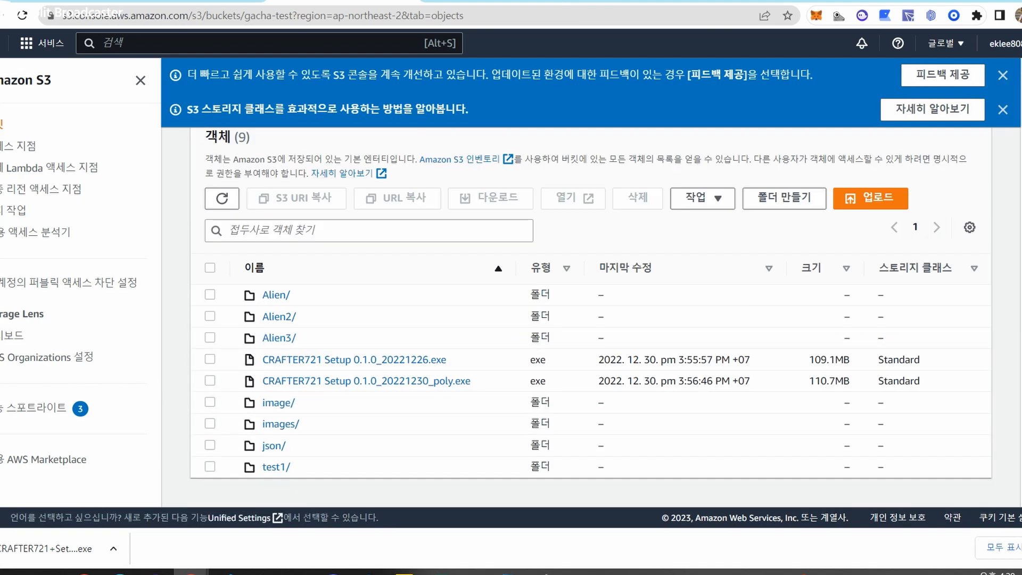
# Open json/0.json and copy its object URL.
pyautogui.click(266, 448)
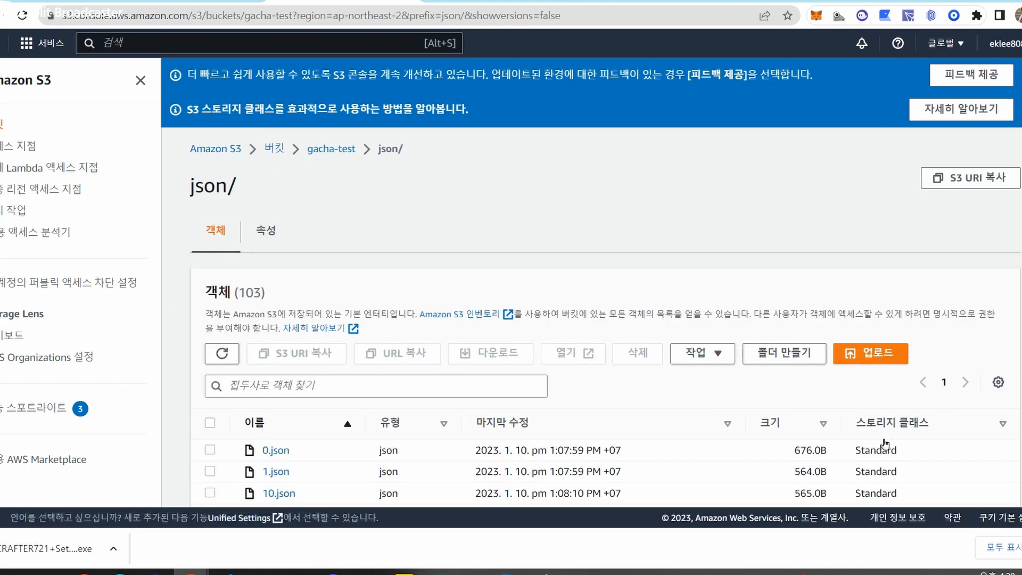
pyautogui.click(274, 450)
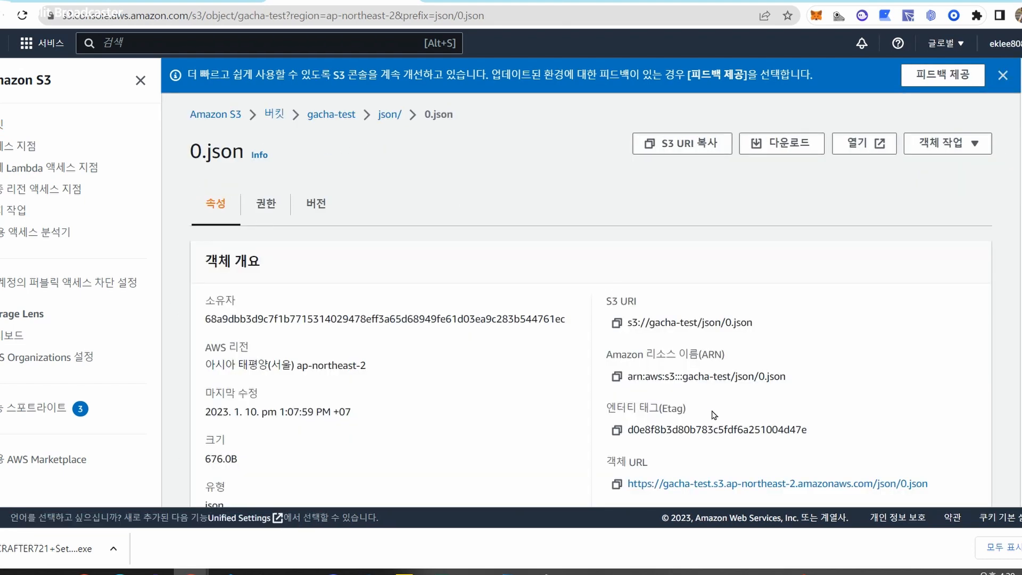
pyautogui.scroll(-3, 719, 359)
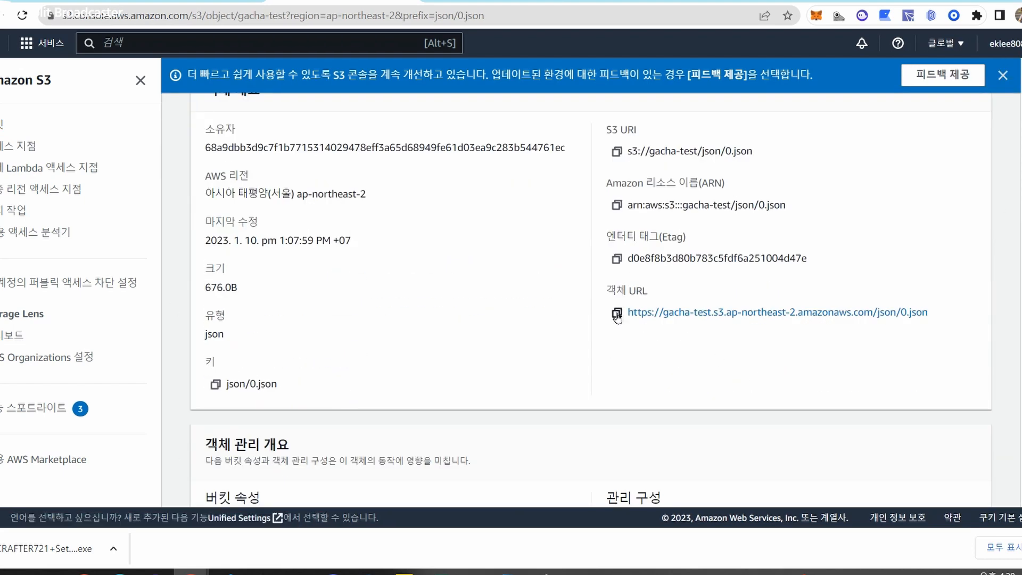
pyautogui.click(616, 313)
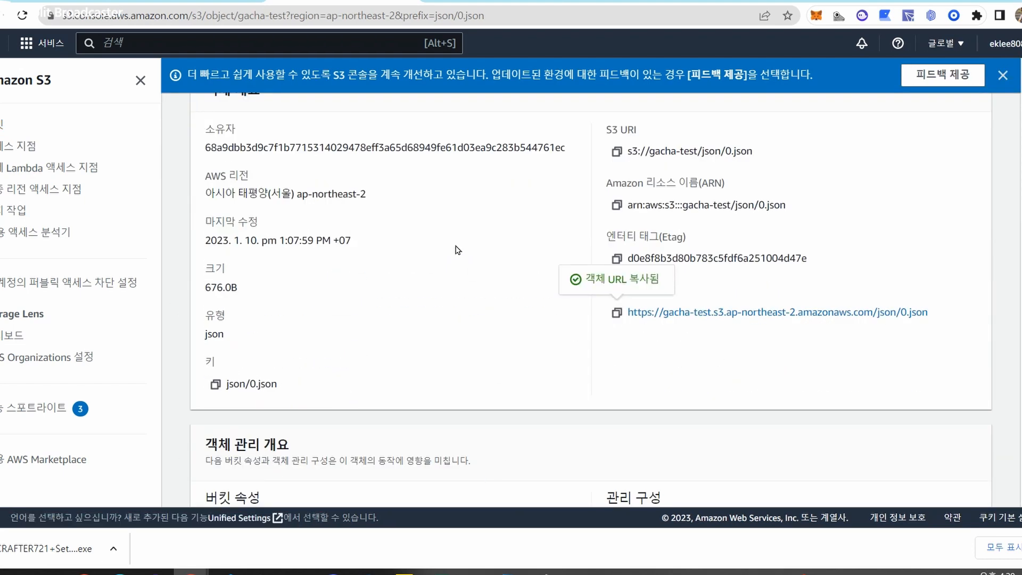
# Paste the copied 0.json object URL into CRAFTER721's Base URL field and start trimming it.
pyautogui.click(546, 573)
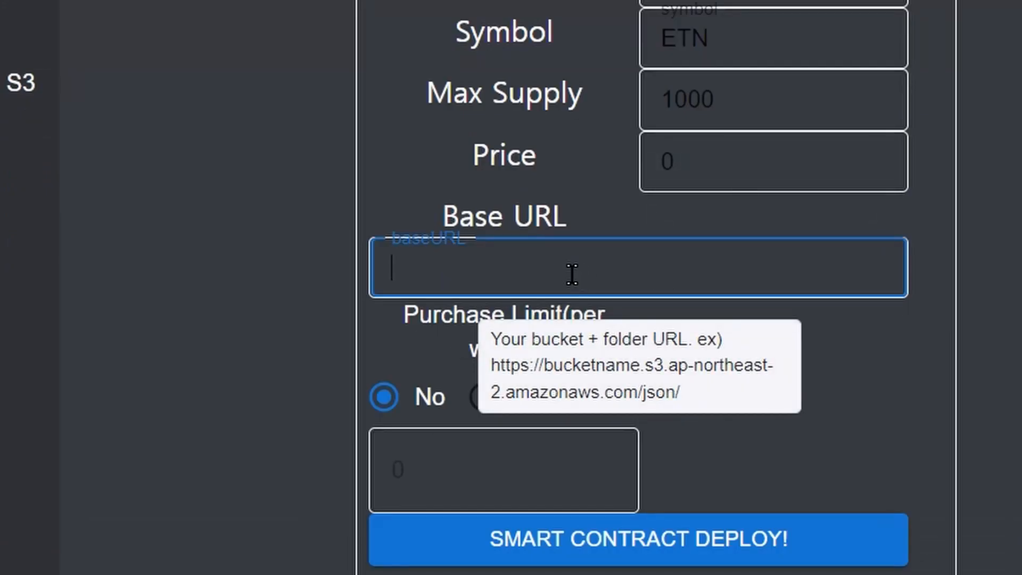
pyautogui.hotkey('ctrl', 'v')
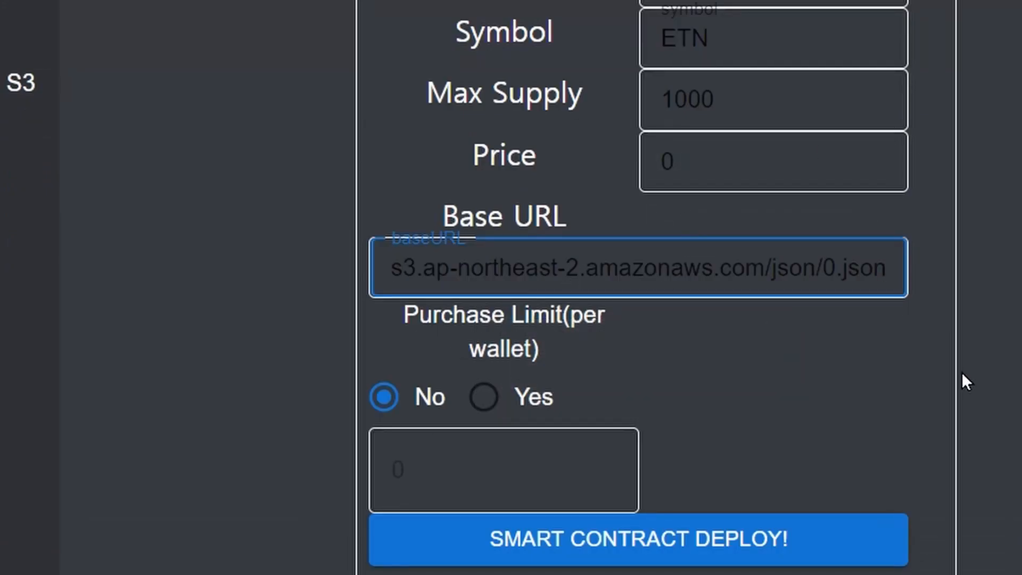
pyautogui.press('BackSpace')
pyautogui.press('BackSpace')
pyautogui.press('BackSpace')
pyautogui.press('BackSpace')
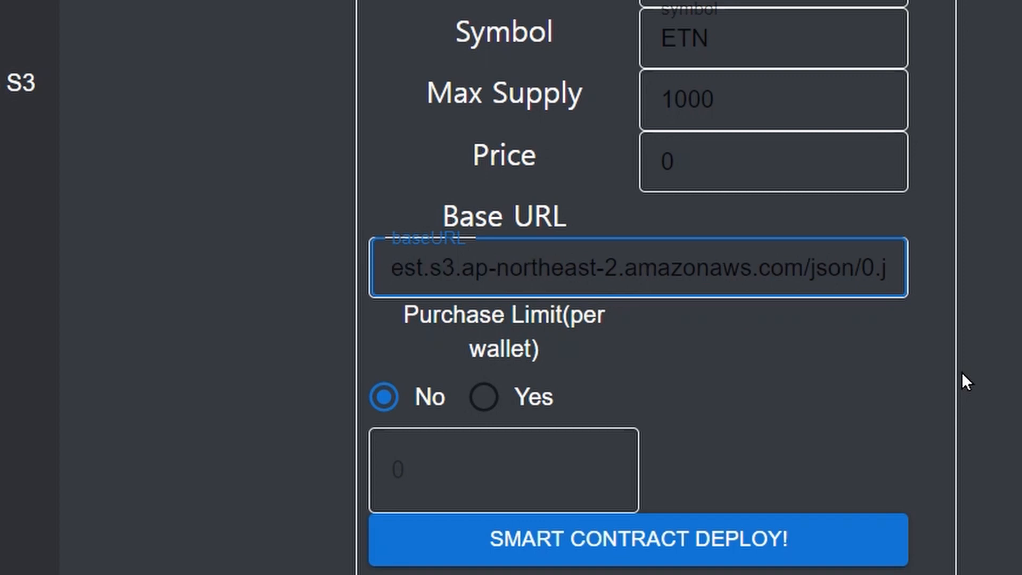
pyautogui.press('BackSpace')
pyautogui.press('BackSpace')
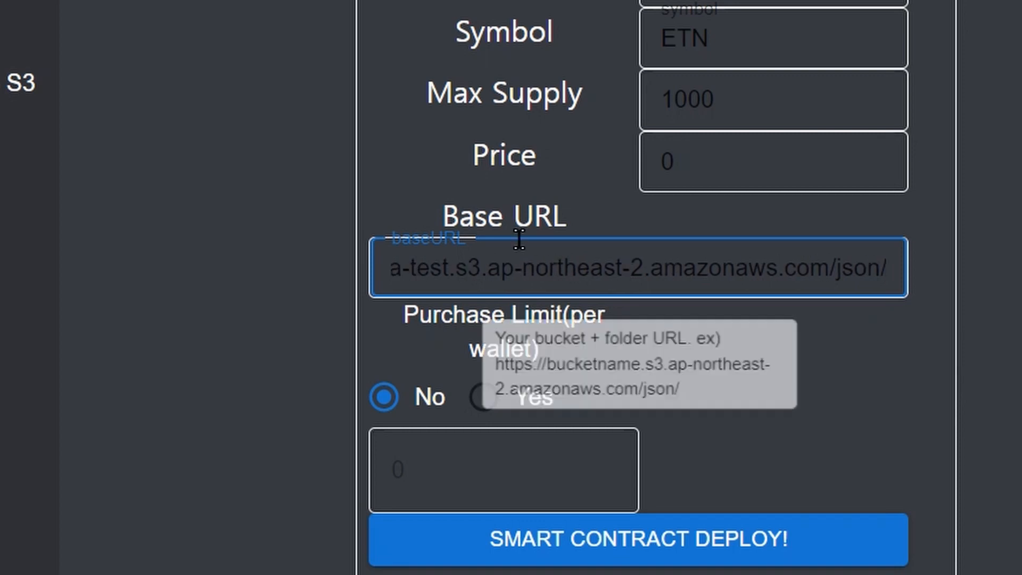
pyautogui.moveTo(899, 276); pyautogui.dragTo(557, 270)
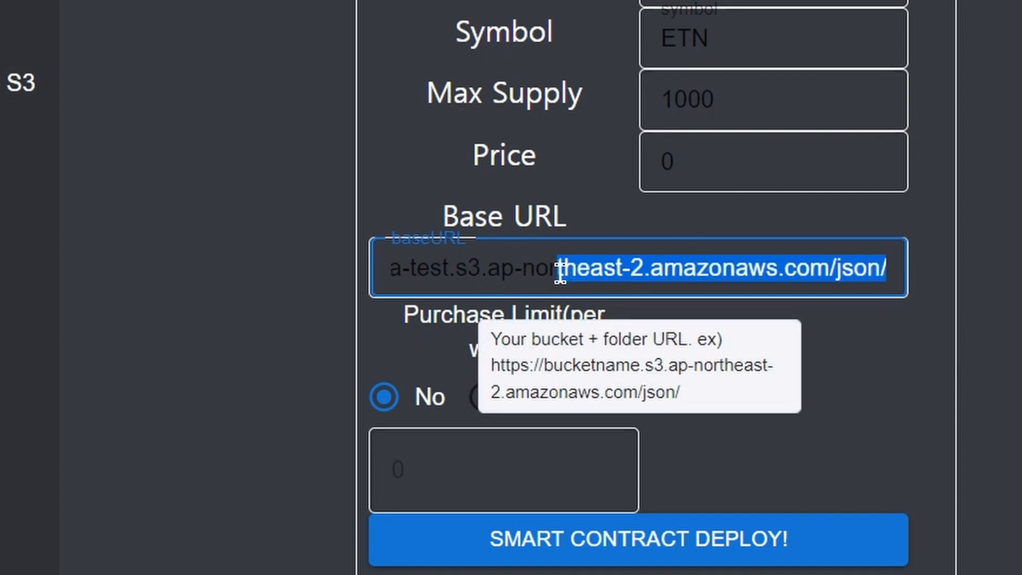
pyautogui.click(824, 275)
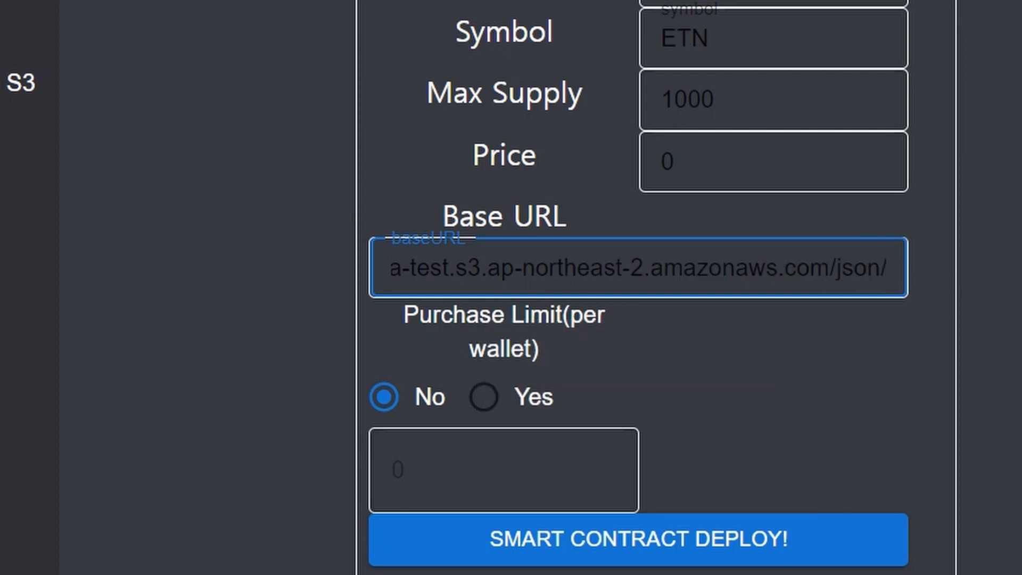
# Clean up stray characters so the Base URL ends exactly at amazonaws.com/json/.
pyautogui.write('0')
pyautogui.press('BackSpace')
pyautogui.write('1')
pyautogui.press('BackSpace')
pyautogui.write('3')
pyautogui.press('BackSpace')
pyautogui.write('0.j')
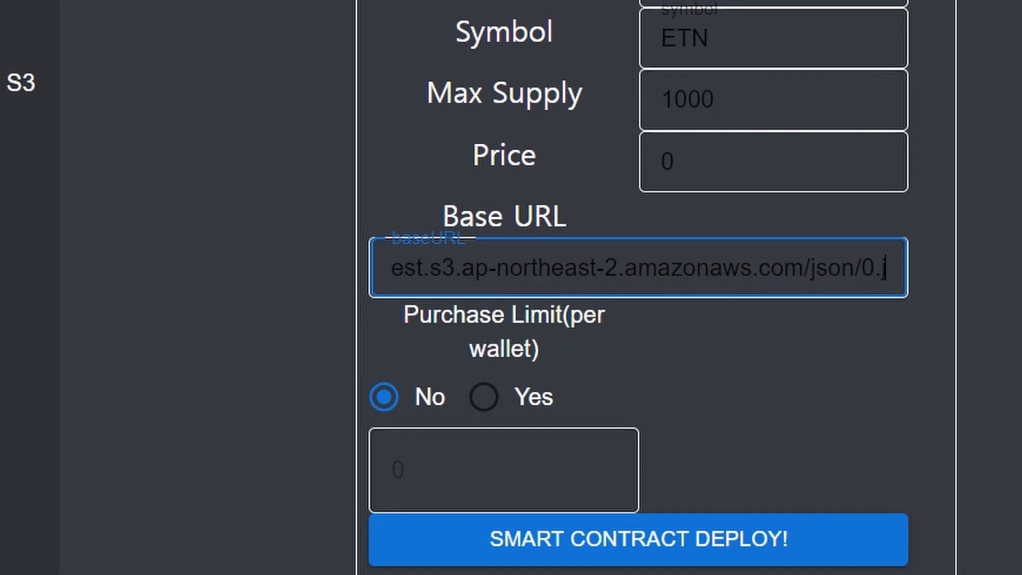
pyautogui.write('son')
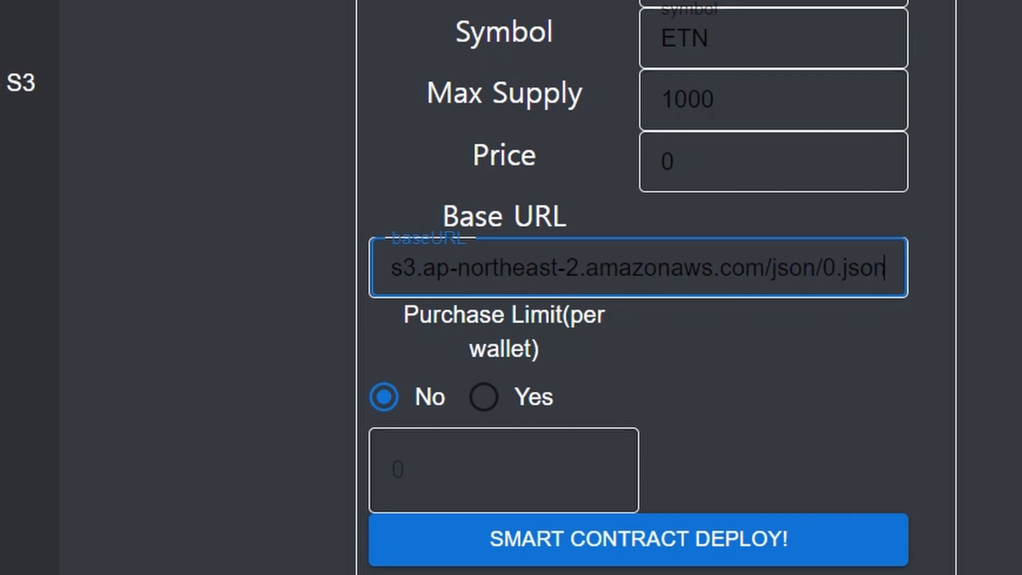
pyautogui.press('BackSpace')
pyautogui.press('BackSpace')
pyautogui.press('BackSpace')
pyautogui.press('BackSpace')
pyautogui.press('BackSpace')
pyautogui.press('BackSpace')
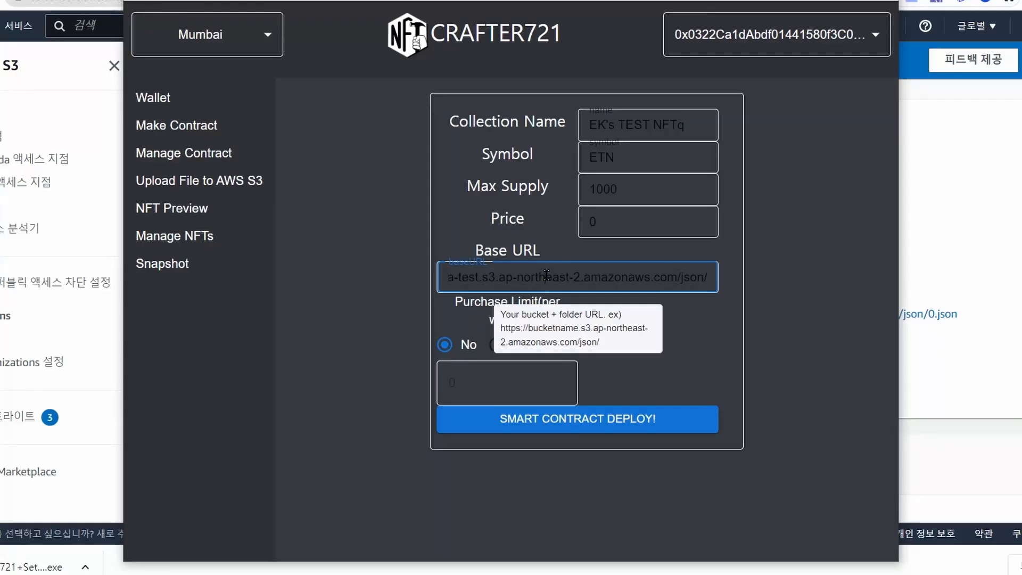
# Check the Base URL text against the 0.json page in the browser.
pyautogui.click(579, 286)
pyautogui.moveTo(579, 285); pyautogui.dragTo(494, 260)
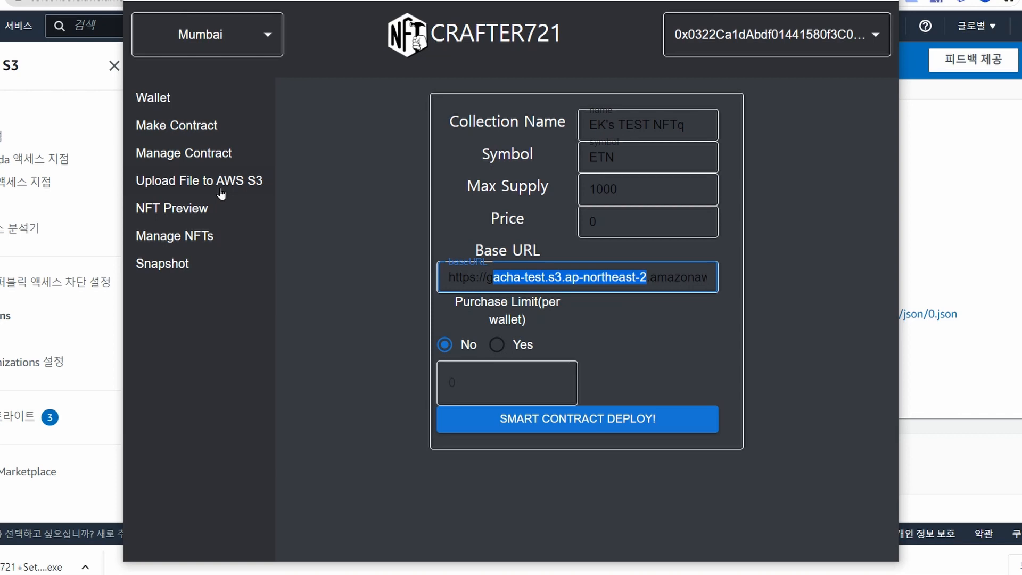
pyautogui.click(688, 277)
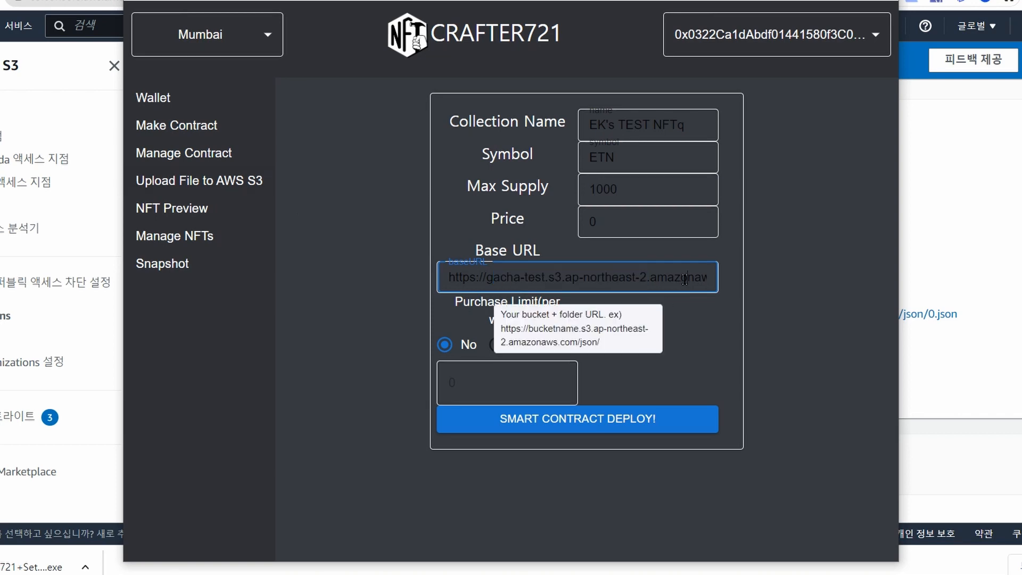
pyautogui.click(1015, 272)
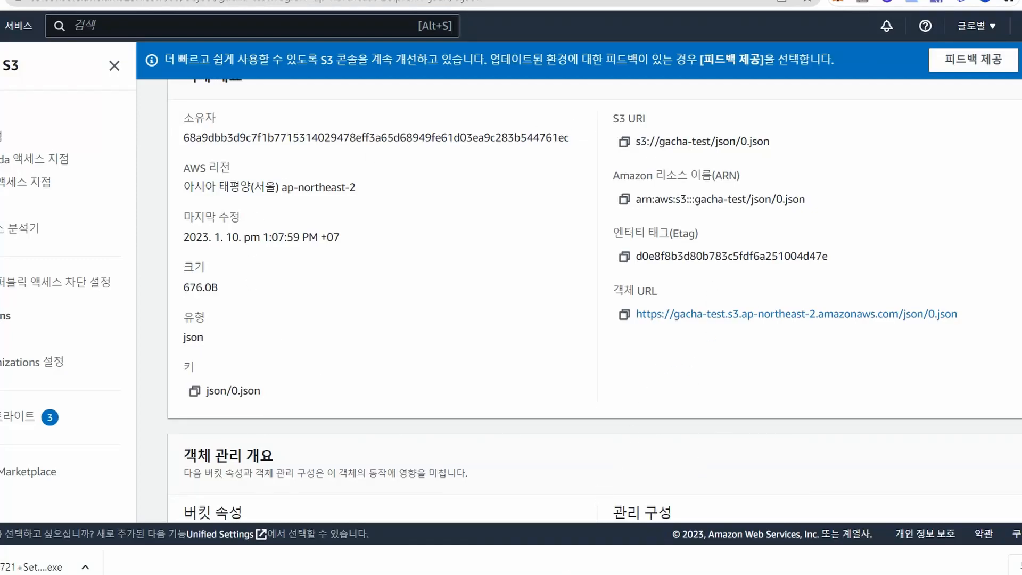
pyautogui.click(551, 574)
pyautogui.click(551, 574)
pyautogui.click(551, 574)
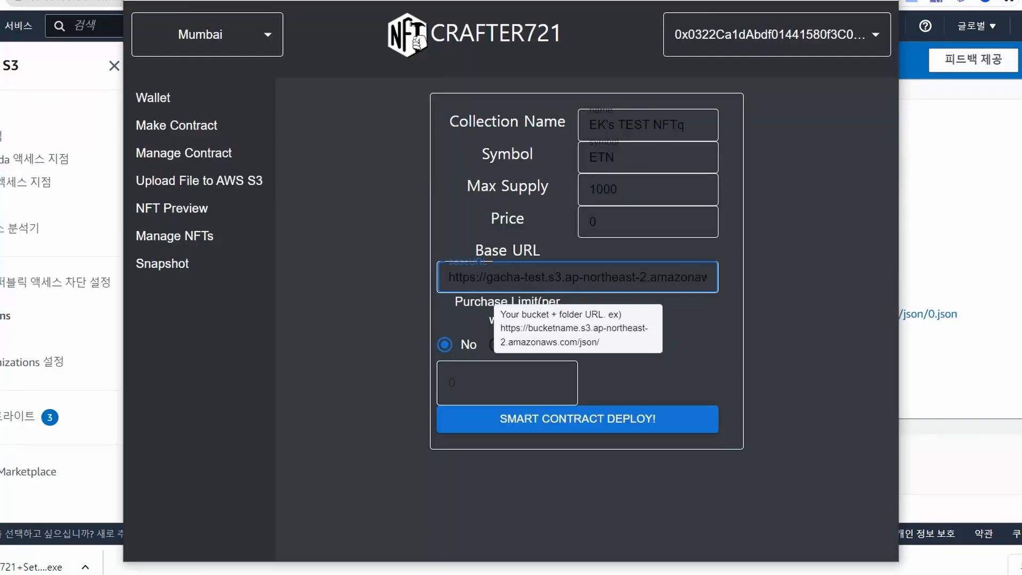
pyautogui.click(802, 246)
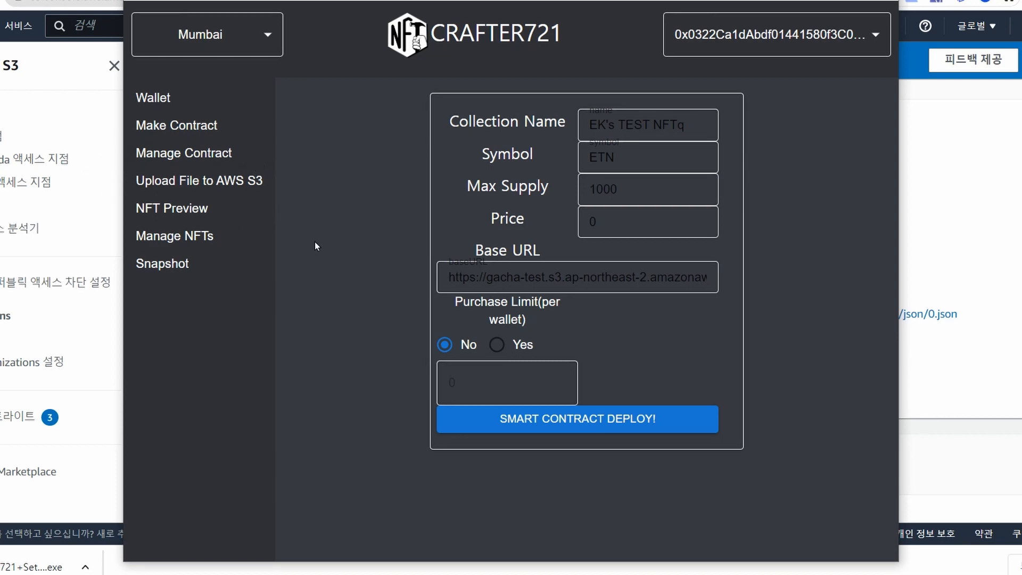
# Try a per-wallet purchase limit of 5, then set Purchase Limit back to No.
pyautogui.moveTo(487, 308)
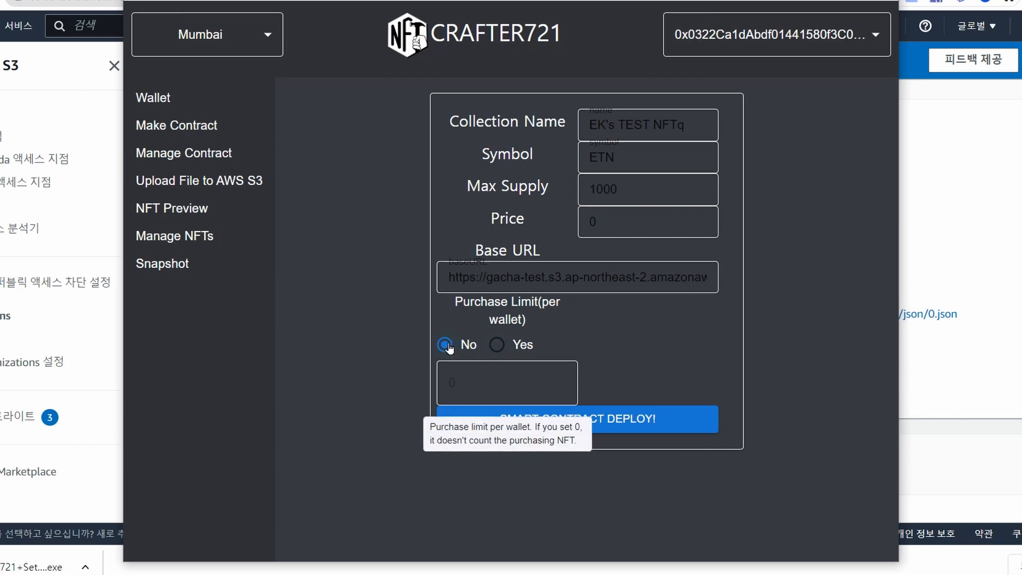
pyautogui.click(525, 346)
pyautogui.doubleClick(496, 385)
pyautogui.write('5')
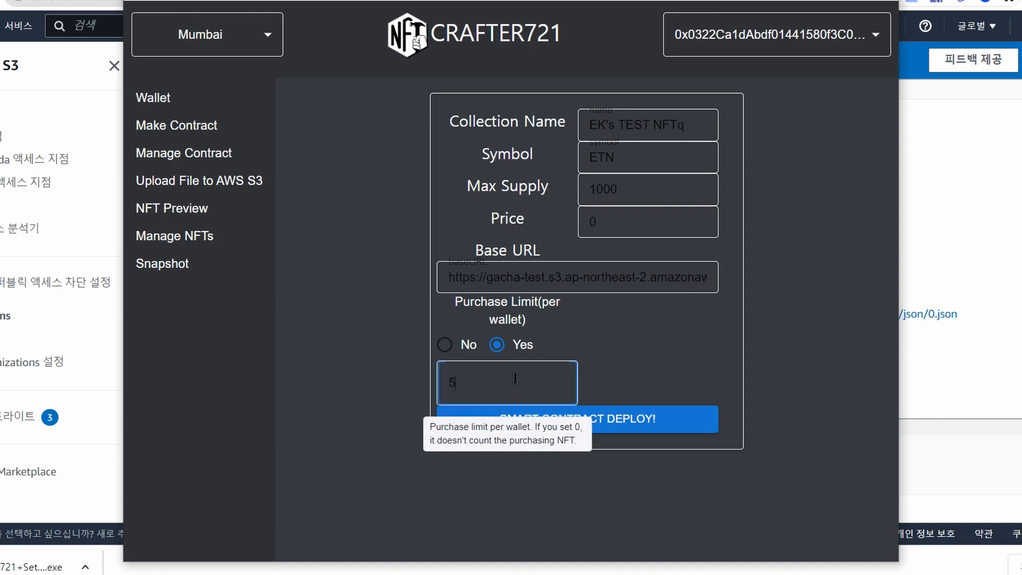
pyautogui.click(452, 347)
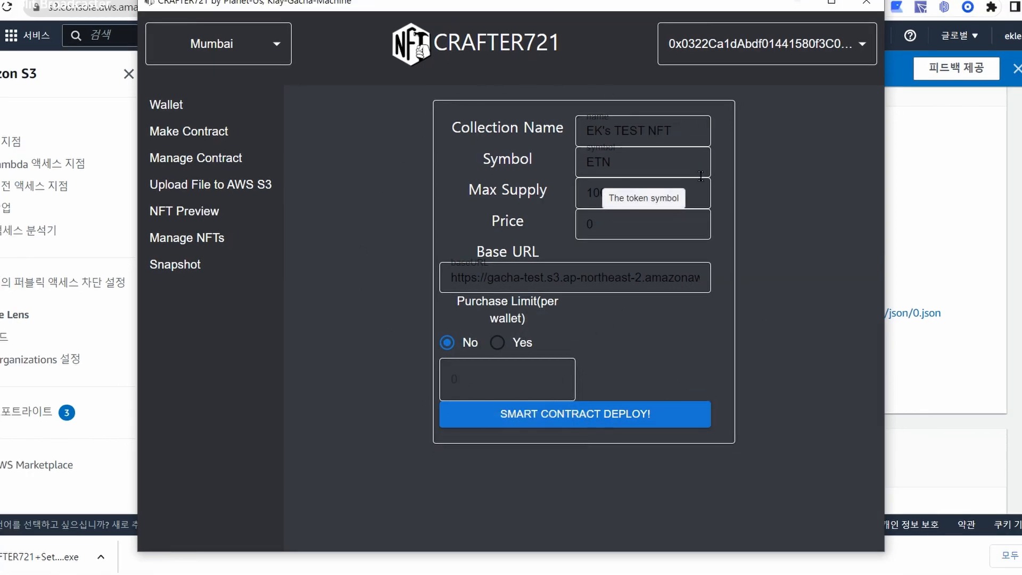
# Deploy the EK's TEST NFT contract on Mumbai, accepting the 0.00400526 gas fee.
pyautogui.click(650, 419)
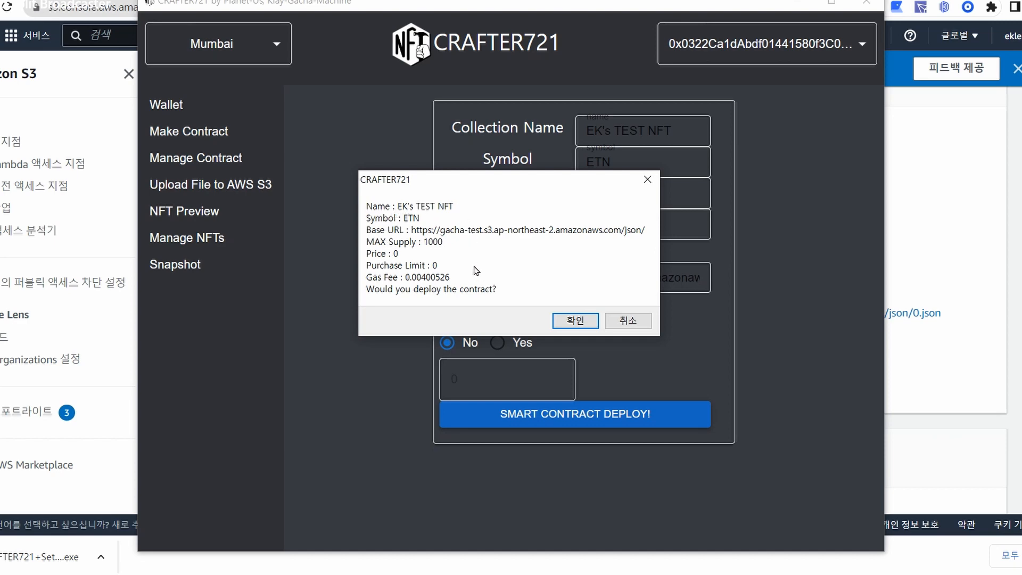
pyautogui.click(578, 326)
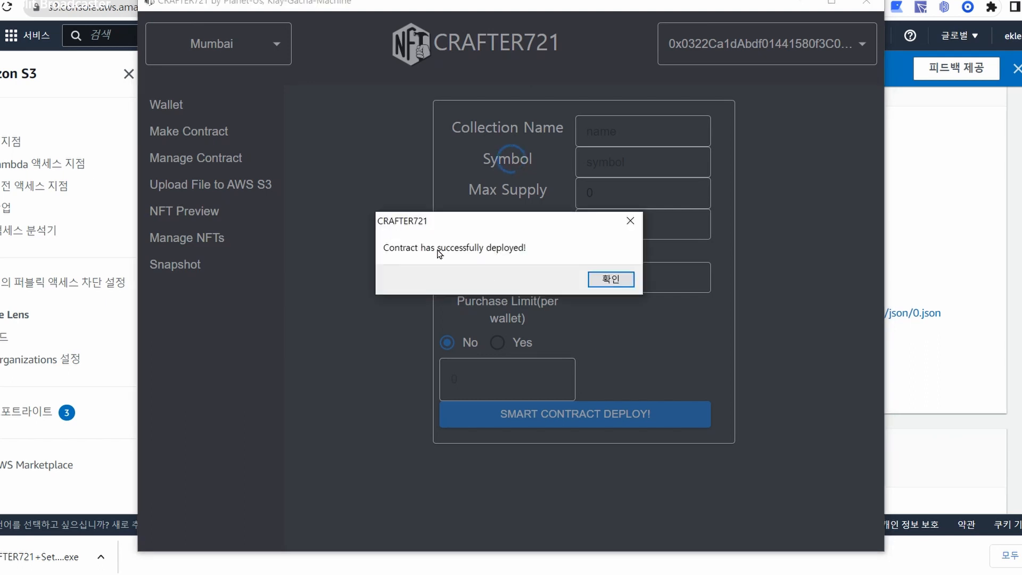
pyautogui.click(611, 279)
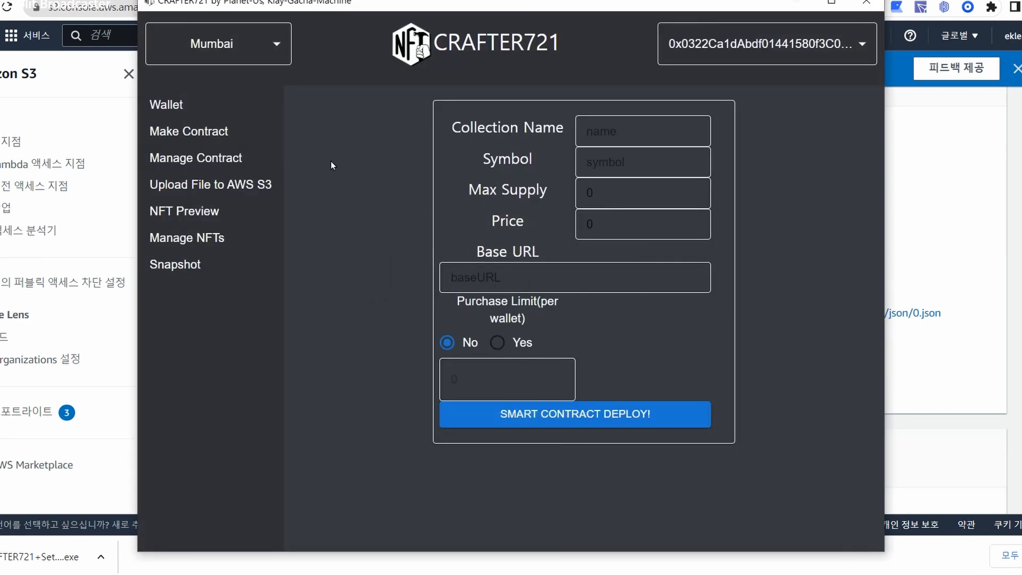
# Load EK's TEST NFT on the management page and raise its max supply from 1000 to 10000.
pyautogui.click(201, 158)
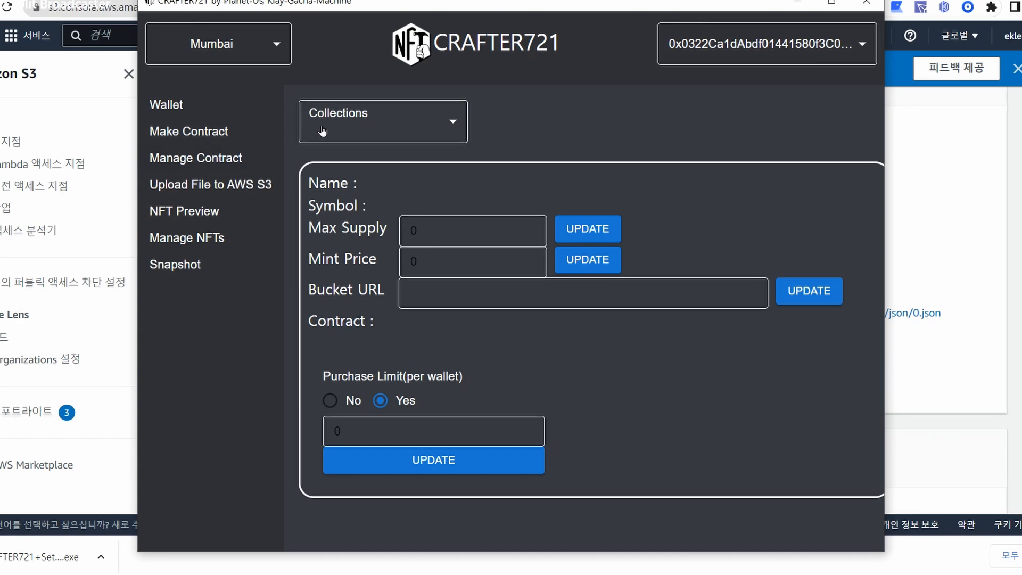
pyautogui.click(437, 118)
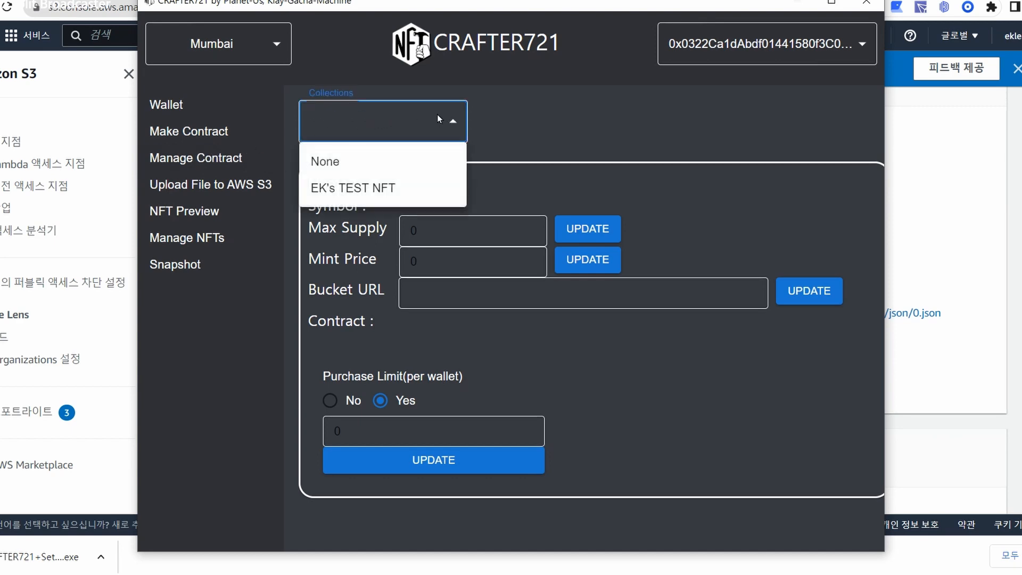
pyautogui.click(392, 189)
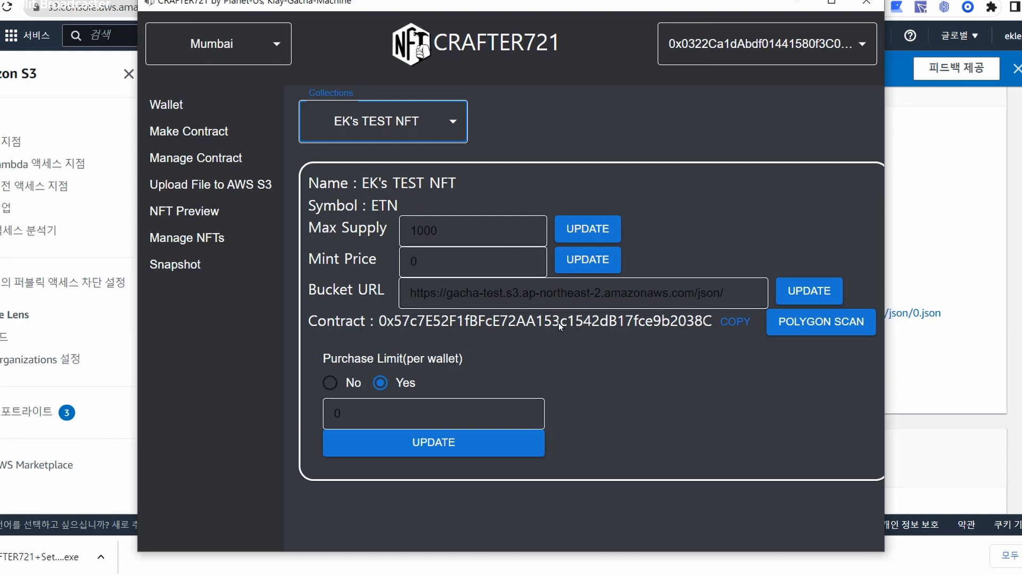
pyautogui.click(475, 227)
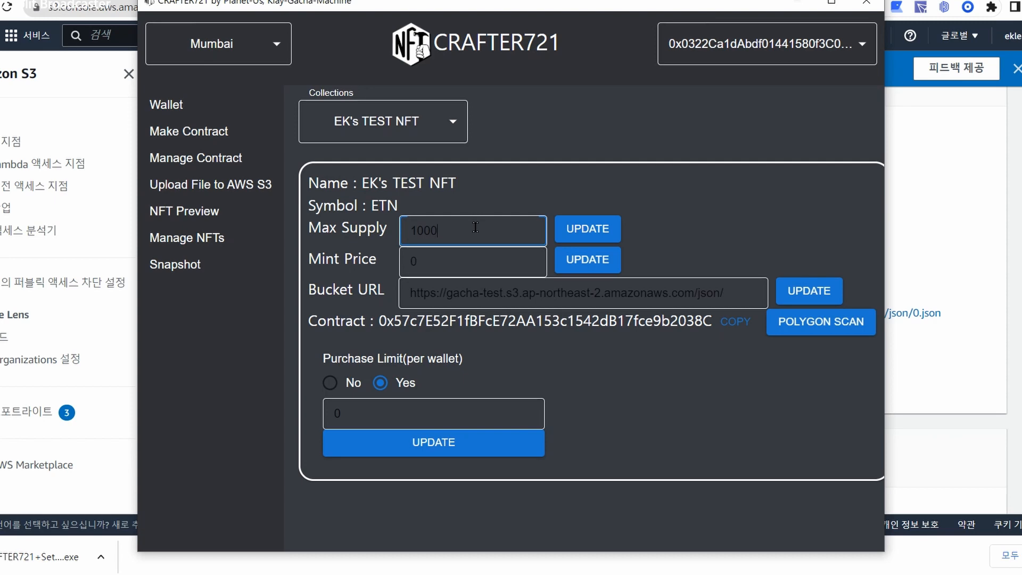
pyautogui.write('0')
pyautogui.click(589, 229)
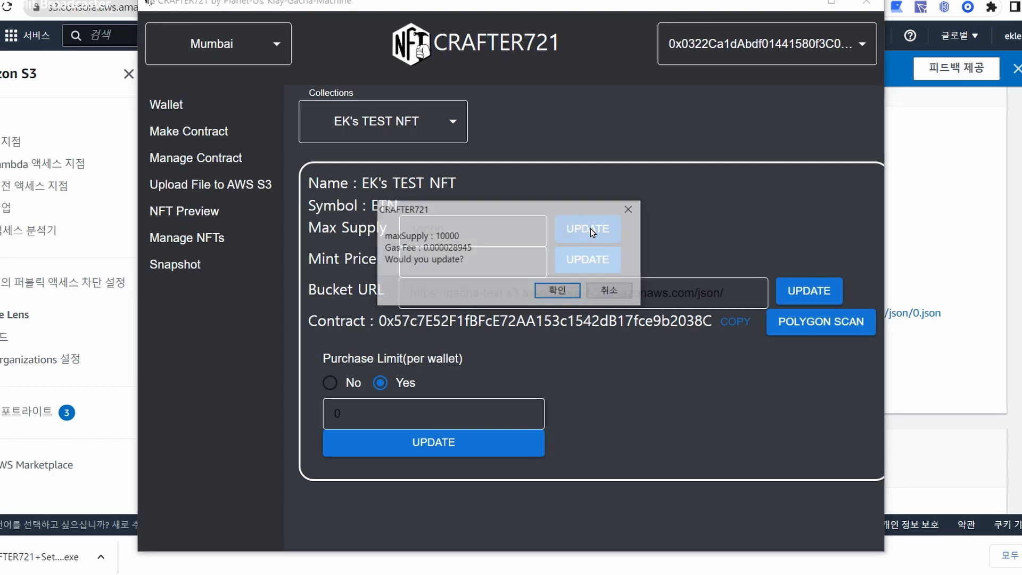
pyautogui.click(564, 293)
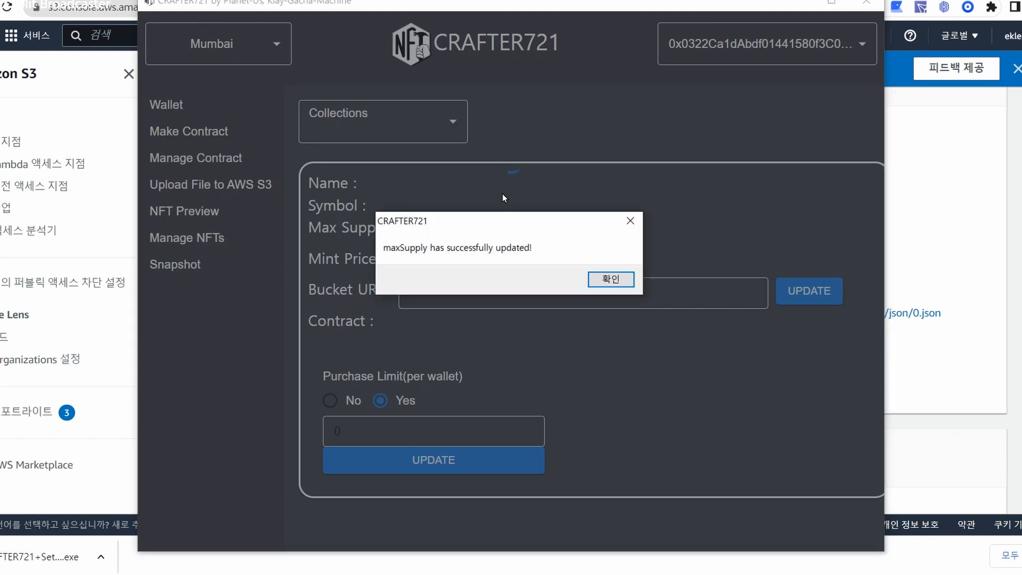
pyautogui.click(612, 281)
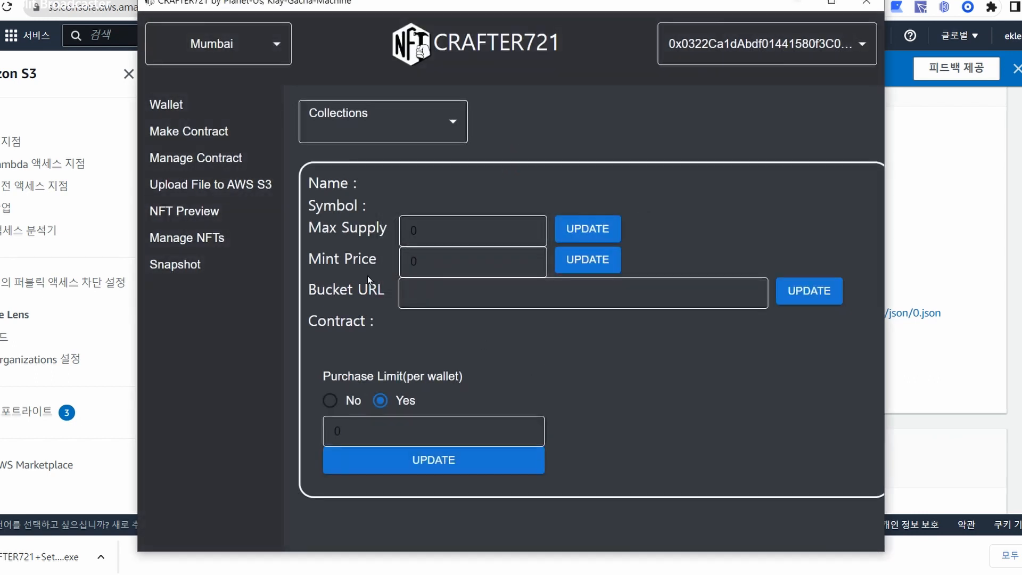
# Reload EK's TEST NFT and replace its Max Supply value with 6000.
pyautogui.click(383, 119)
pyautogui.click(383, 180)
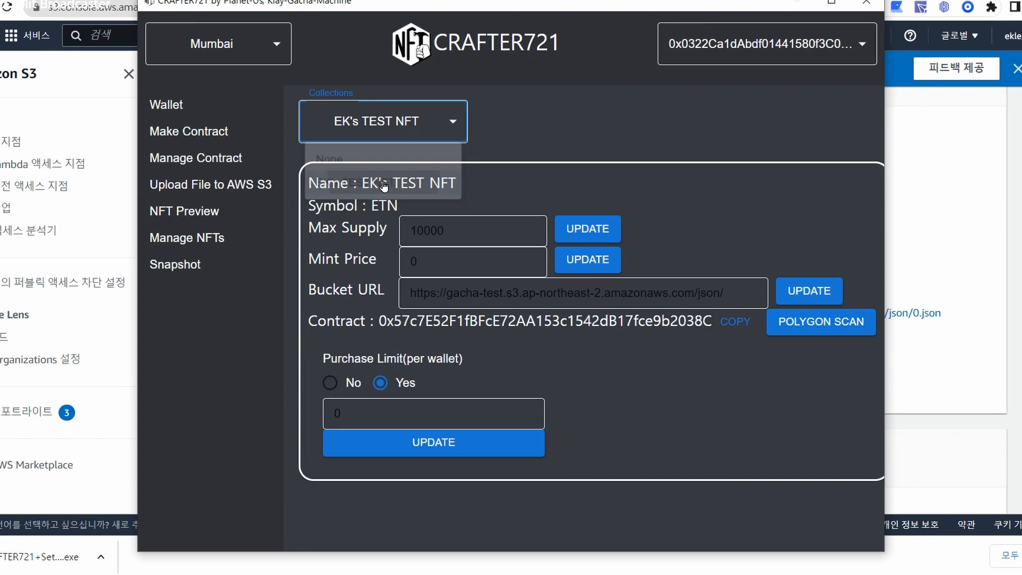
pyautogui.click(443, 226)
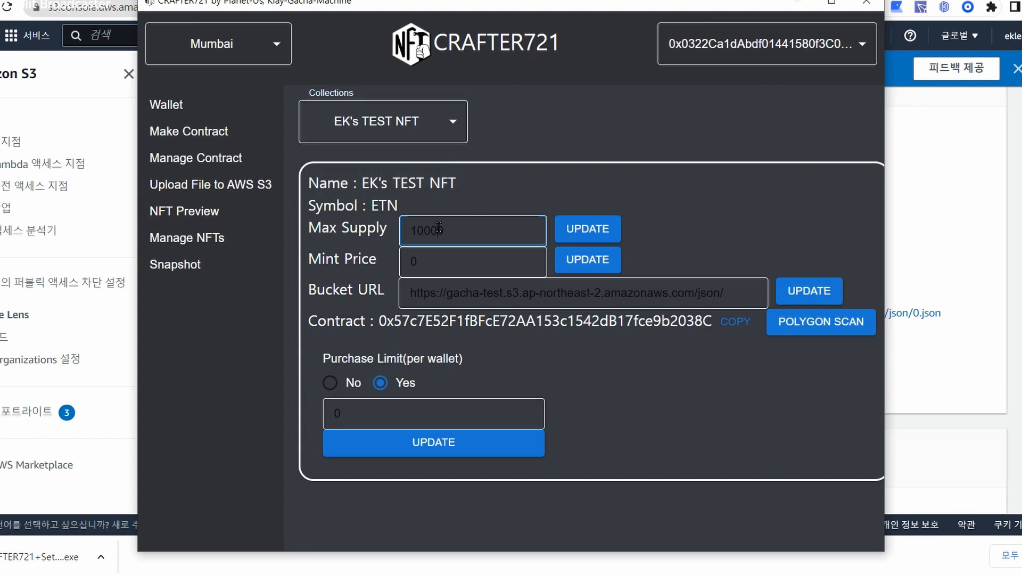
pyautogui.click(468, 265)
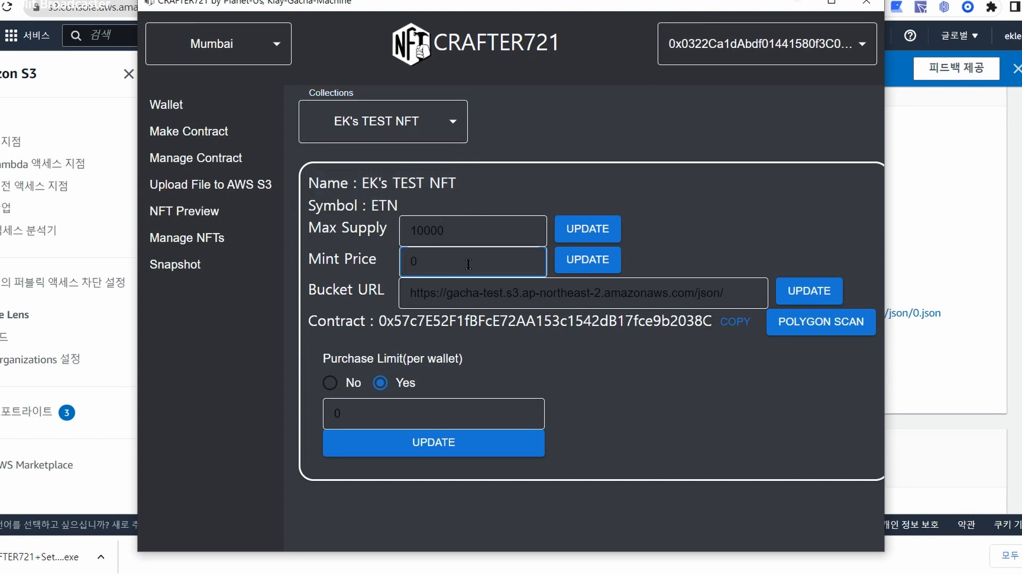
pyautogui.click(474, 229)
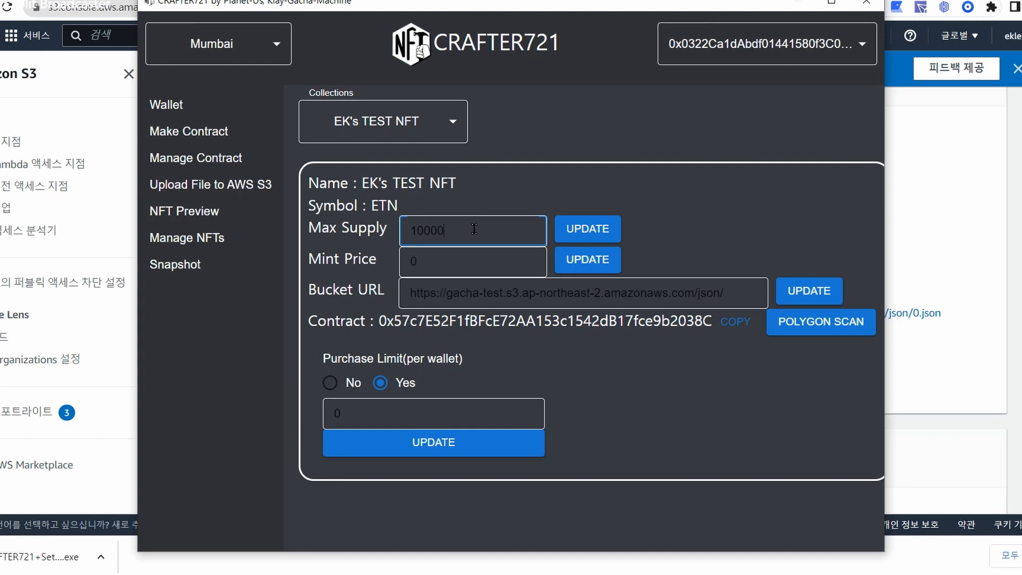
pyautogui.press('BackSpace')
pyautogui.moveTo(470, 231); pyautogui.dragTo(269, 246)
pyautogui.write('6000')
pyautogui.doubleClick(452, 258)
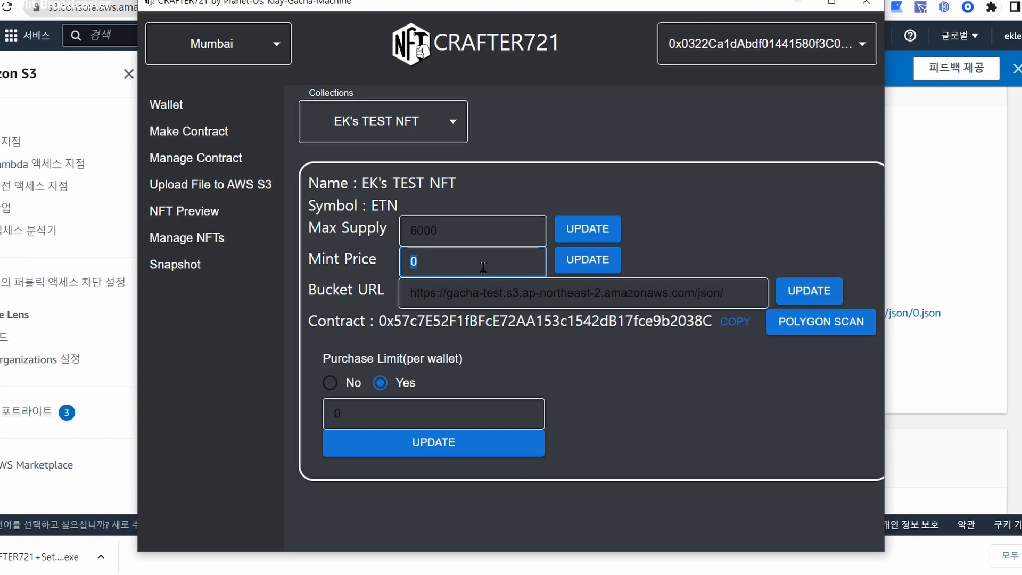
# Change the Bucket URL from gacha-test to gacha-test2.
pyautogui.click(451, 292)
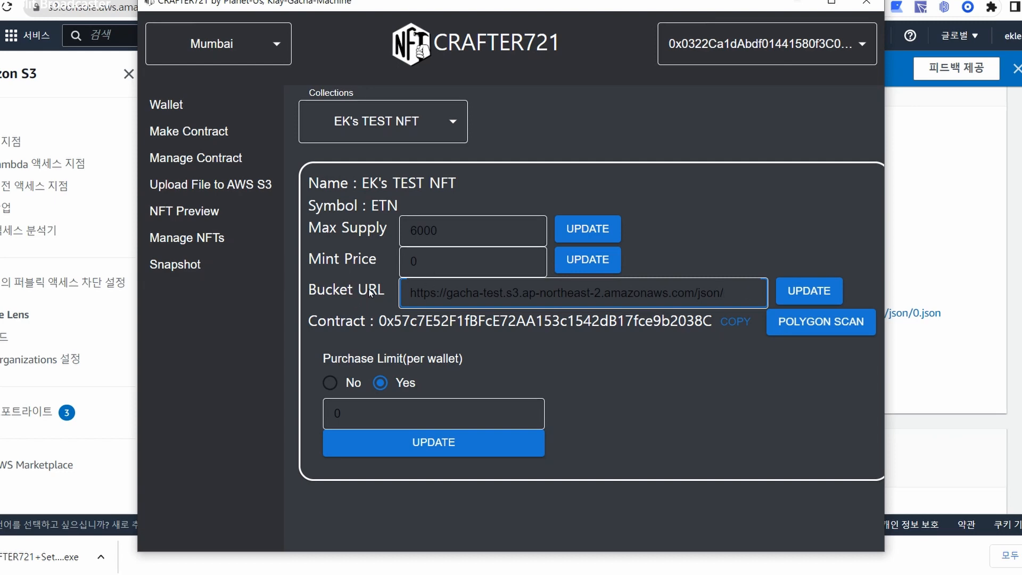
pyautogui.doubleClick(492, 294)
pyautogui.click(466, 301)
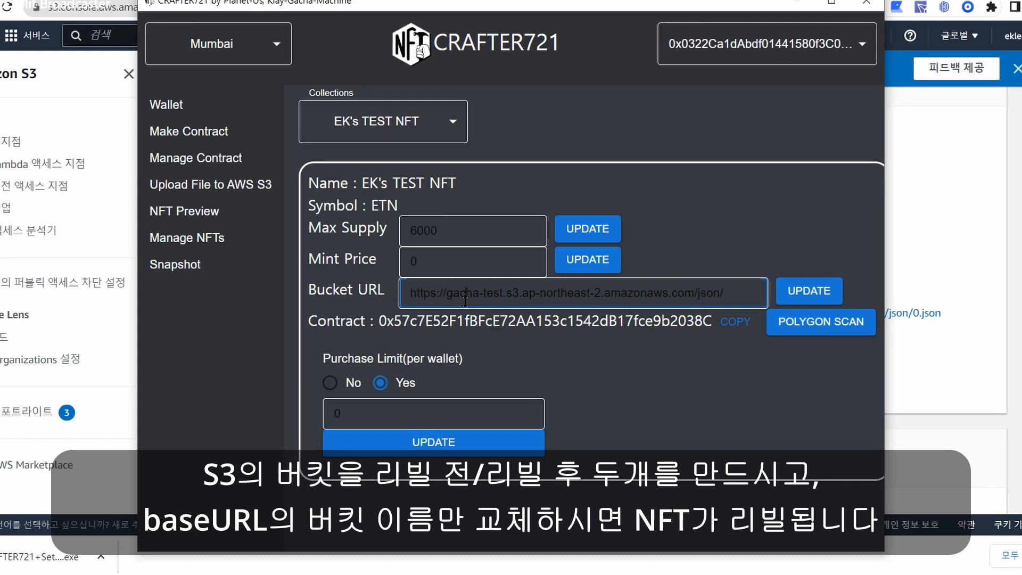
pyautogui.click(501, 292)
pyautogui.write('2')
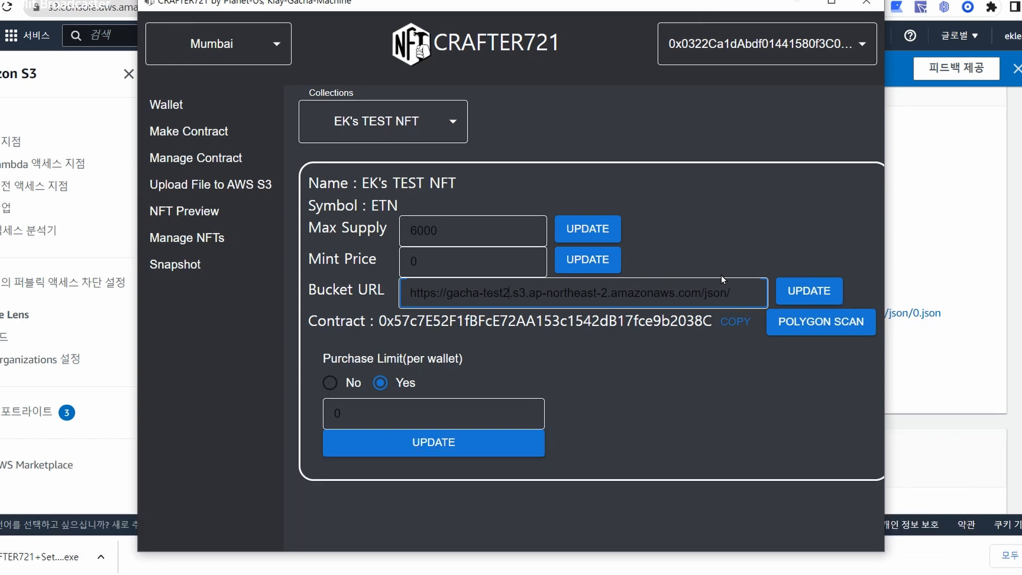
pyautogui.click(721, 219)
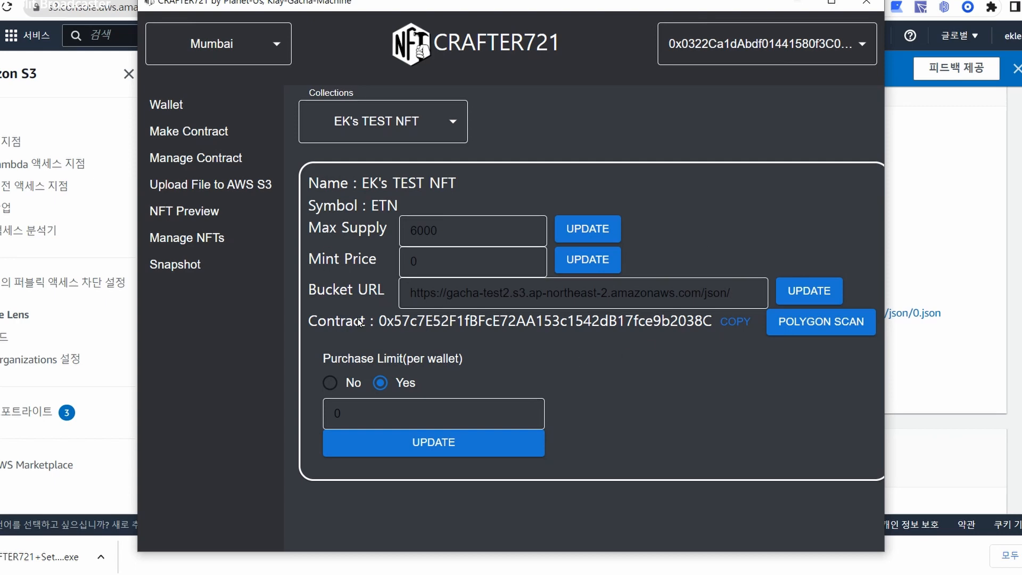
# View the contract on Polygonscan and review its address and Set Max Num transaction.
pyautogui.click(834, 325)
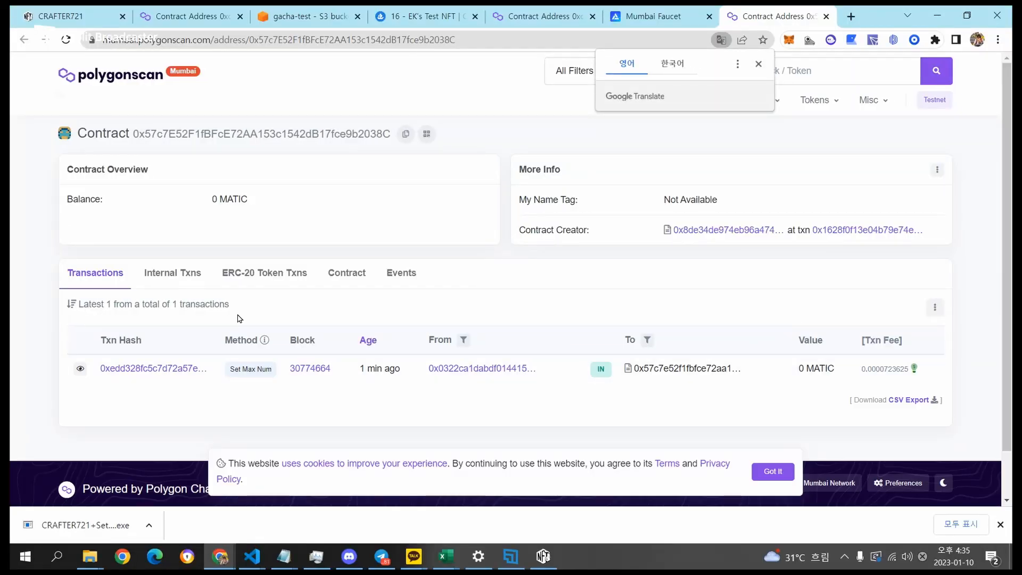
pyautogui.moveTo(151, 134); pyautogui.dragTo(313, 134)
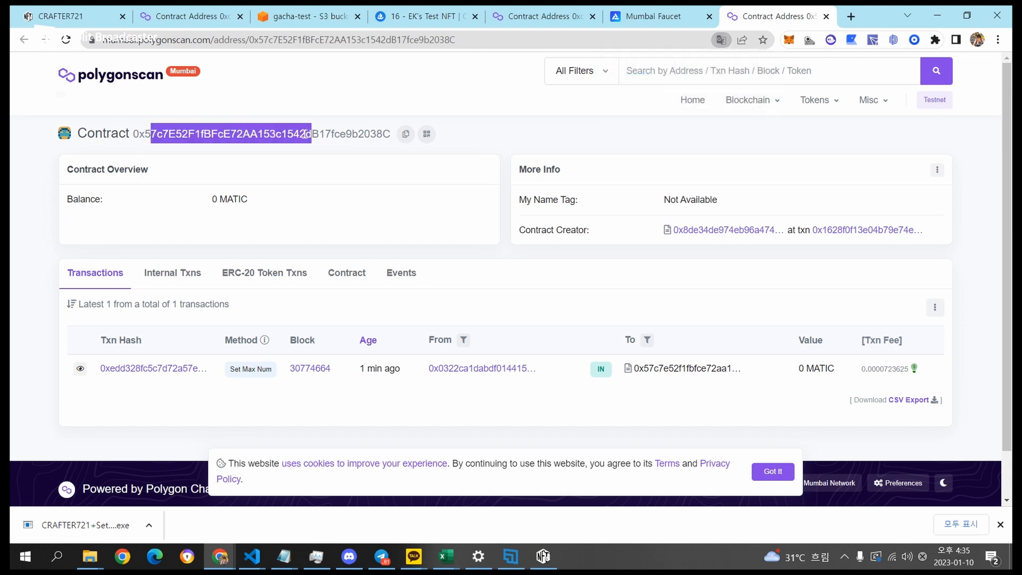
pyautogui.doubleClick(339, 133)
pyautogui.click(235, 137)
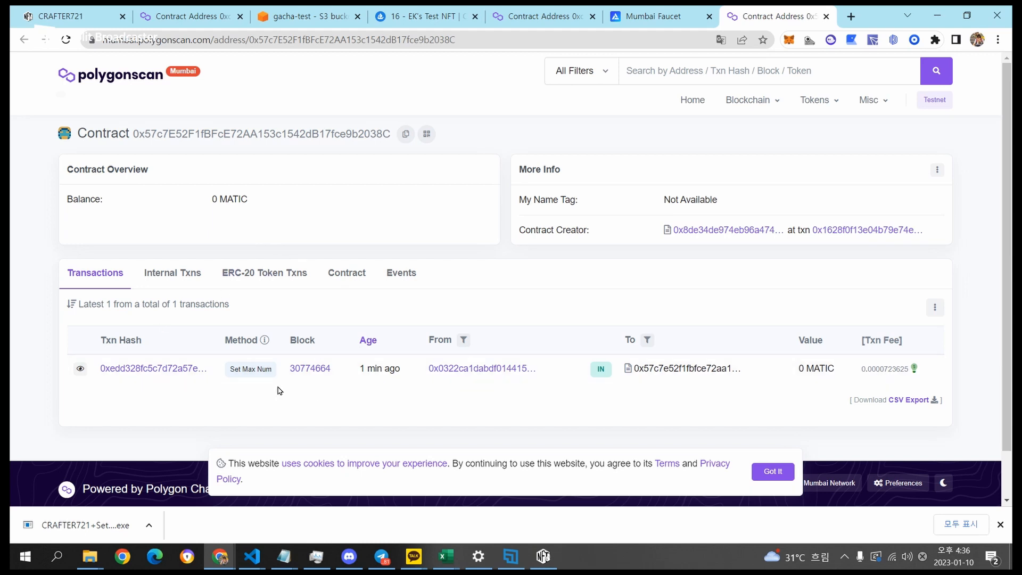
pyautogui.moveTo(235, 367); pyautogui.dragTo(274, 369)
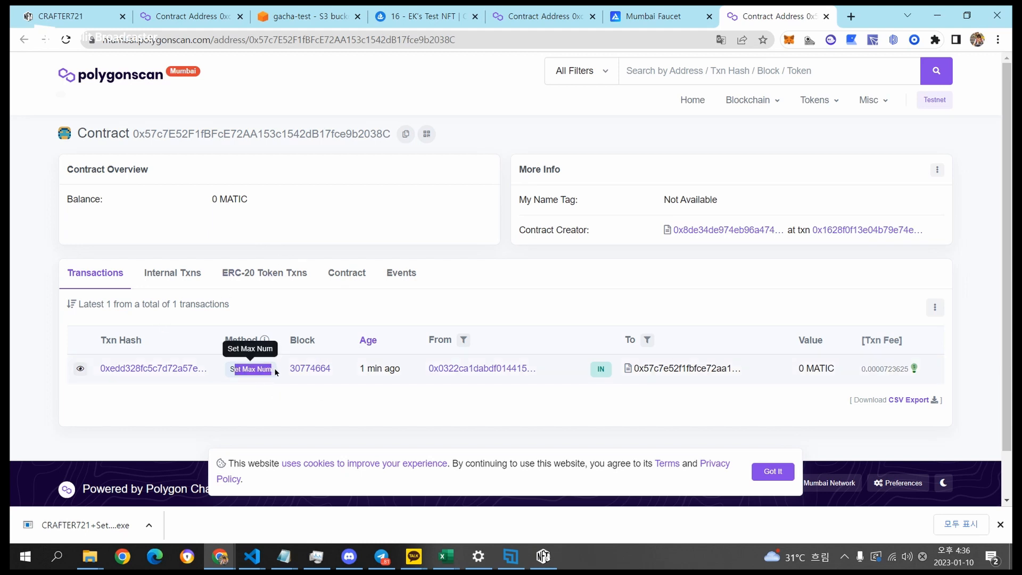
pyautogui.click(393, 401)
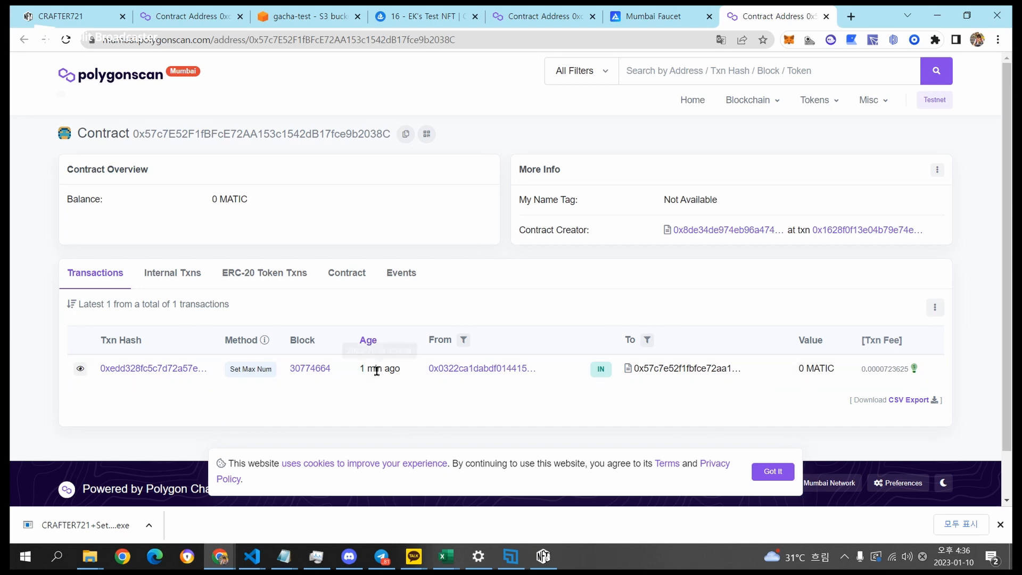
# Bring the CRAFTER721 window back to the front.
pyautogui.click(543, 555)
pyautogui.click(543, 555)
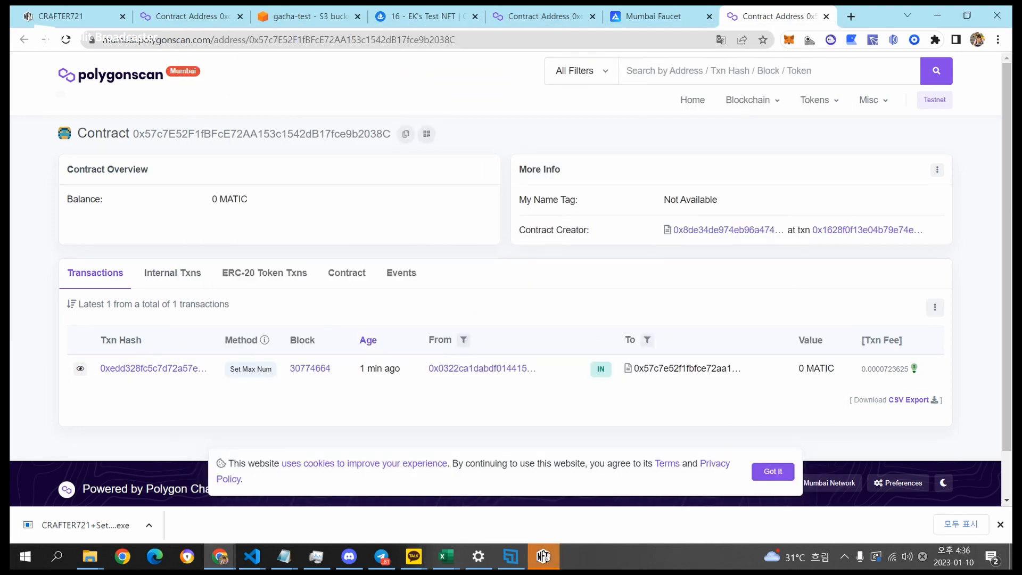
pyautogui.click(543, 556)
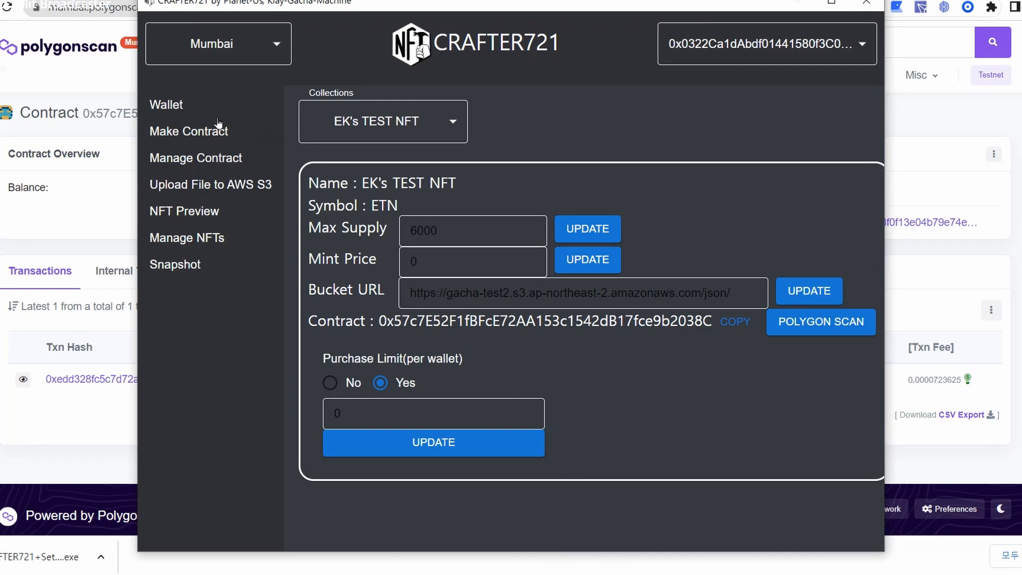
# On the Upload to AWS S3 page, review the API key, secret key, bucket and region fields.
pyautogui.click(225, 193)
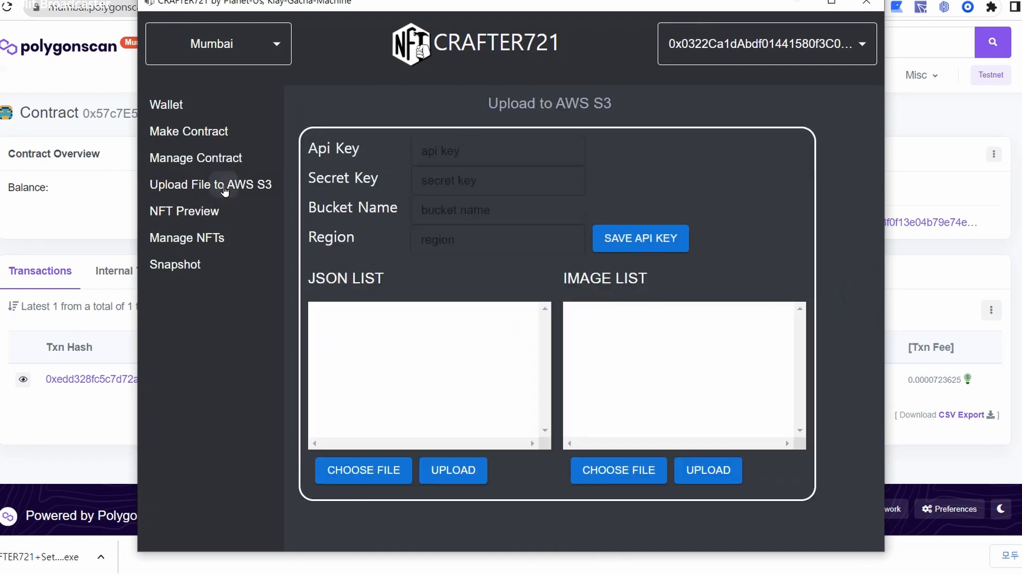
pyautogui.click(519, 154)
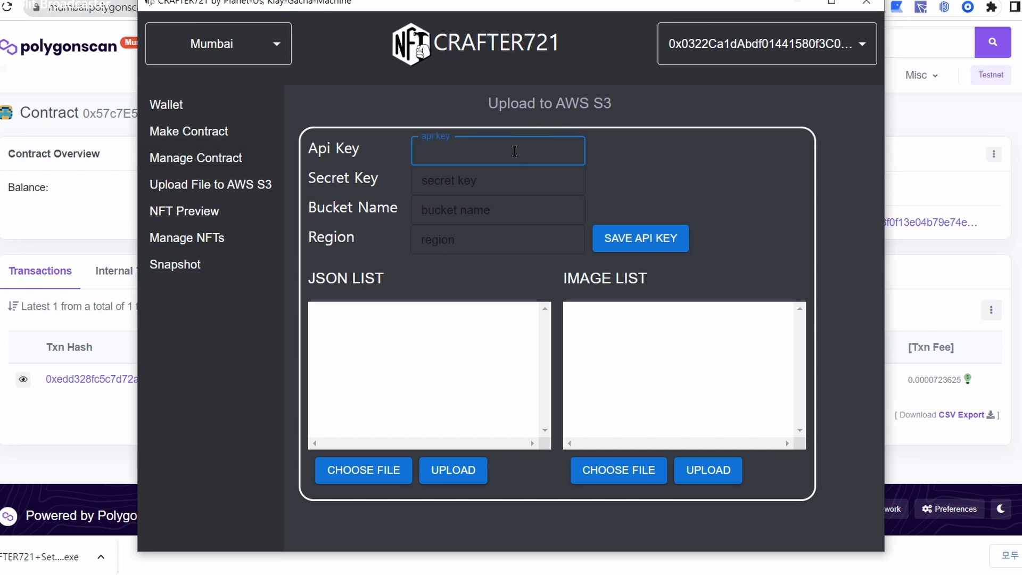
pyautogui.click(520, 180)
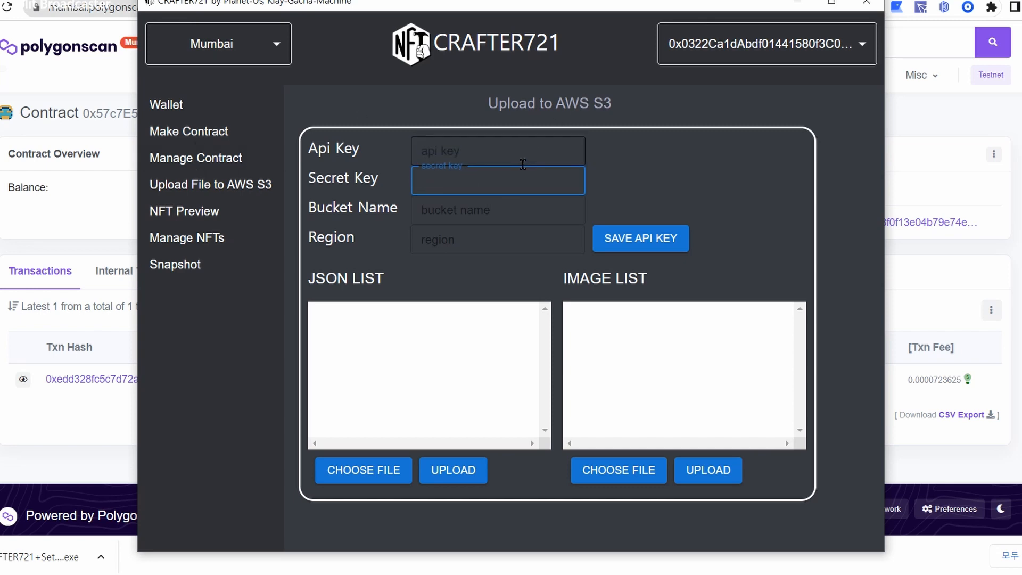
pyautogui.click(532, 147)
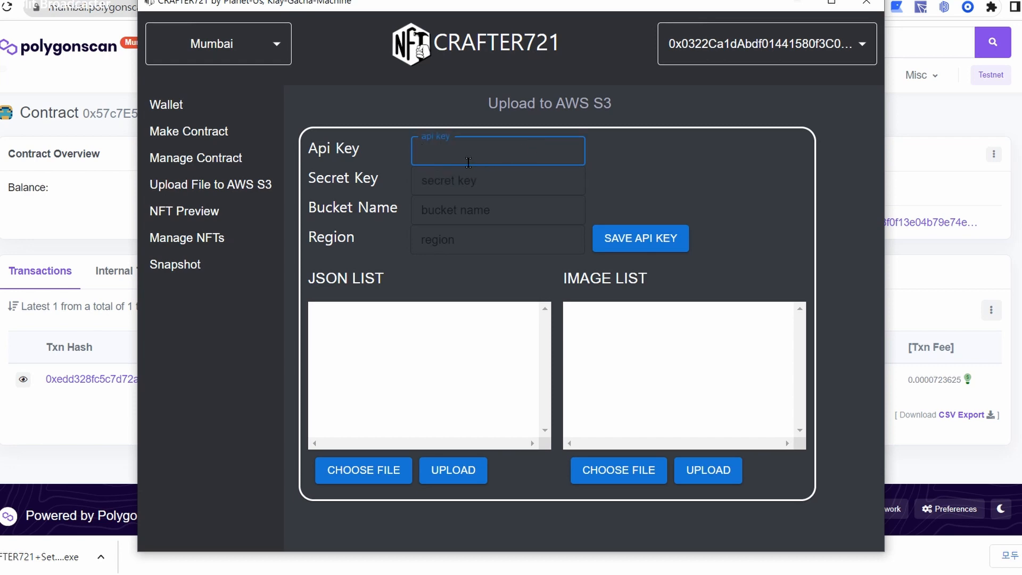
pyautogui.click(479, 177)
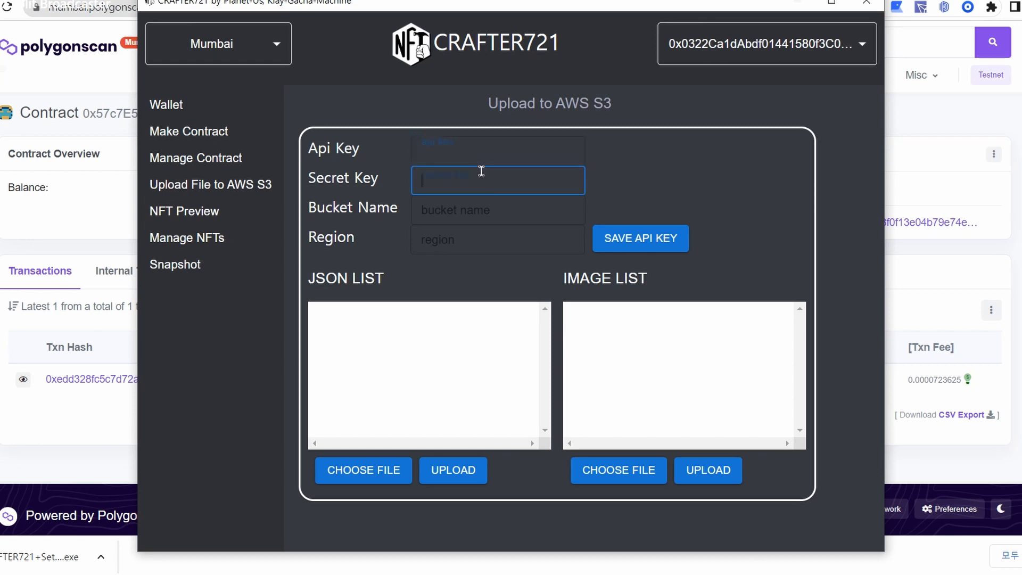
pyautogui.click(457, 215)
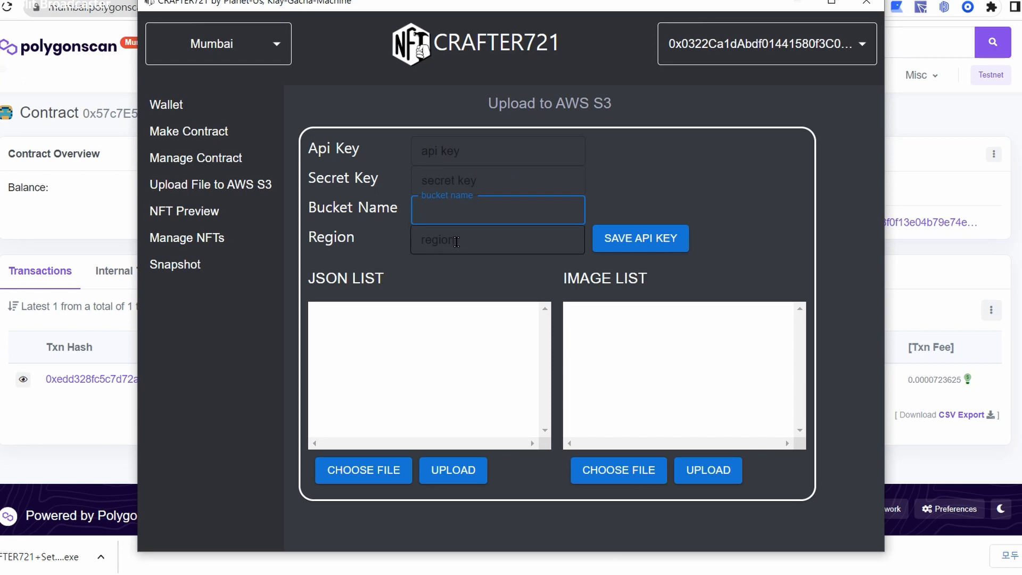
pyautogui.click(456, 241)
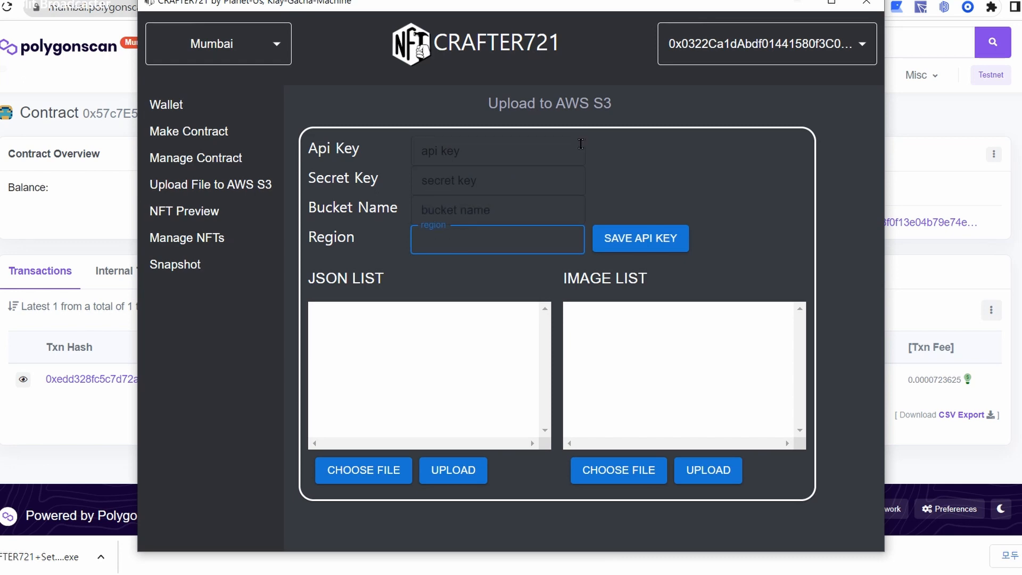
pyautogui.click(642, 150)
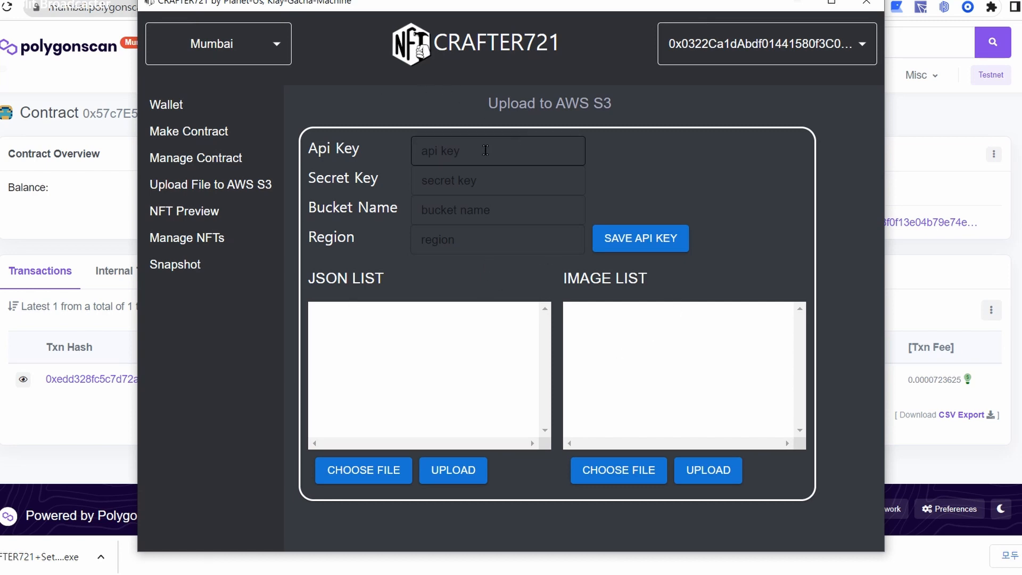
pyautogui.click(462, 211)
pyautogui.click(462, 231)
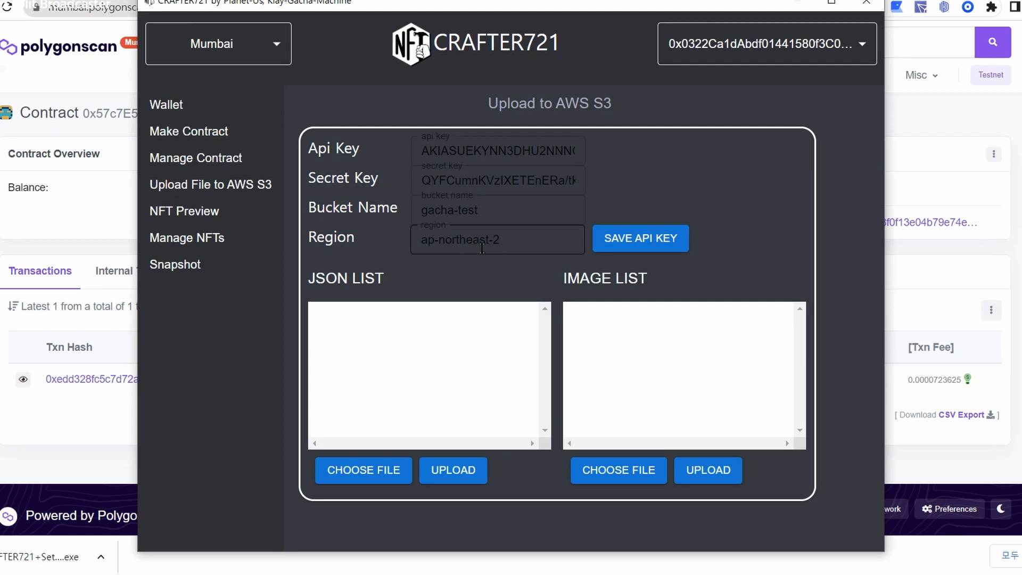
pyautogui.click(536, 241)
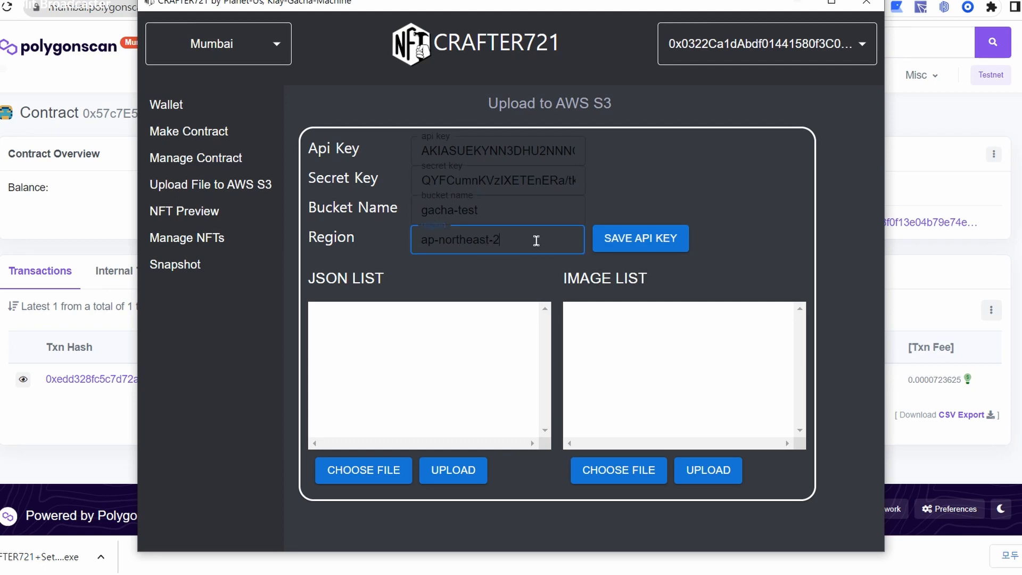
# Save the S3 credentials for bucket gacha-test in region ap-northeast-2.
pyautogui.click(646, 243)
pyautogui.click(572, 273)
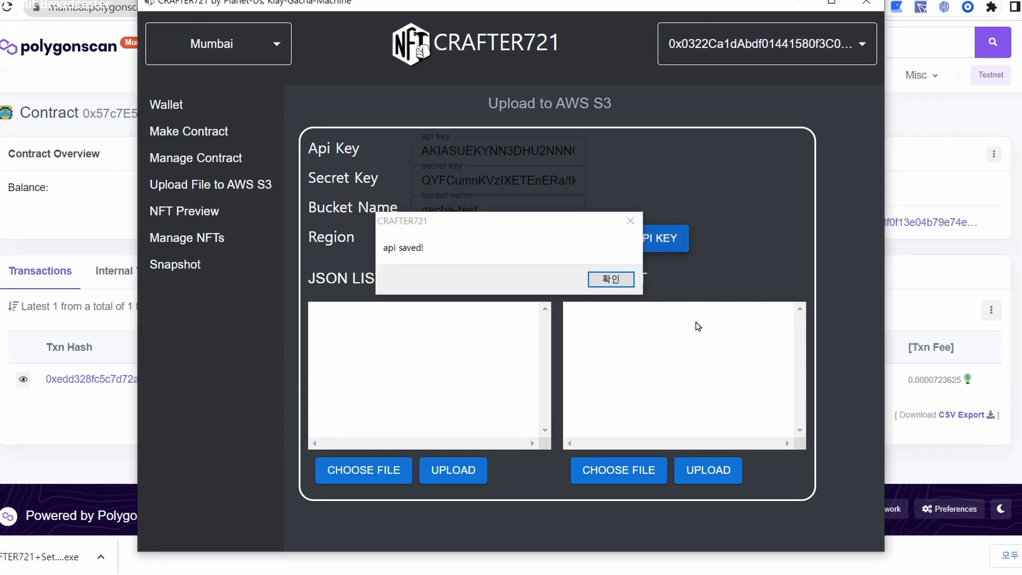
pyautogui.click(607, 280)
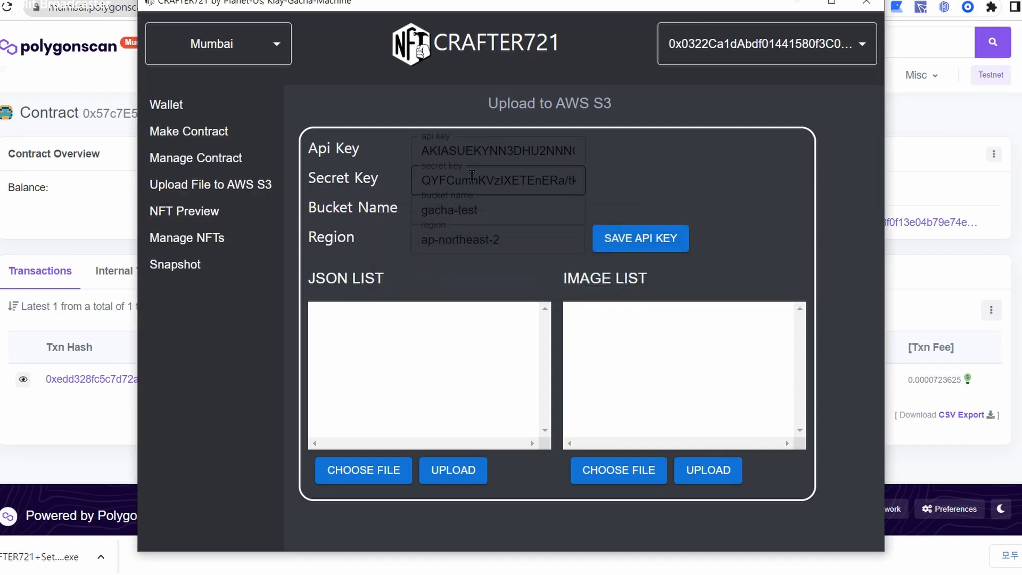
pyautogui.click(214, 168)
# Switch the AWS console to the IAM dashboard, then return to CRAFTER721's S3 upload form.
pyautogui.click(212, 194)
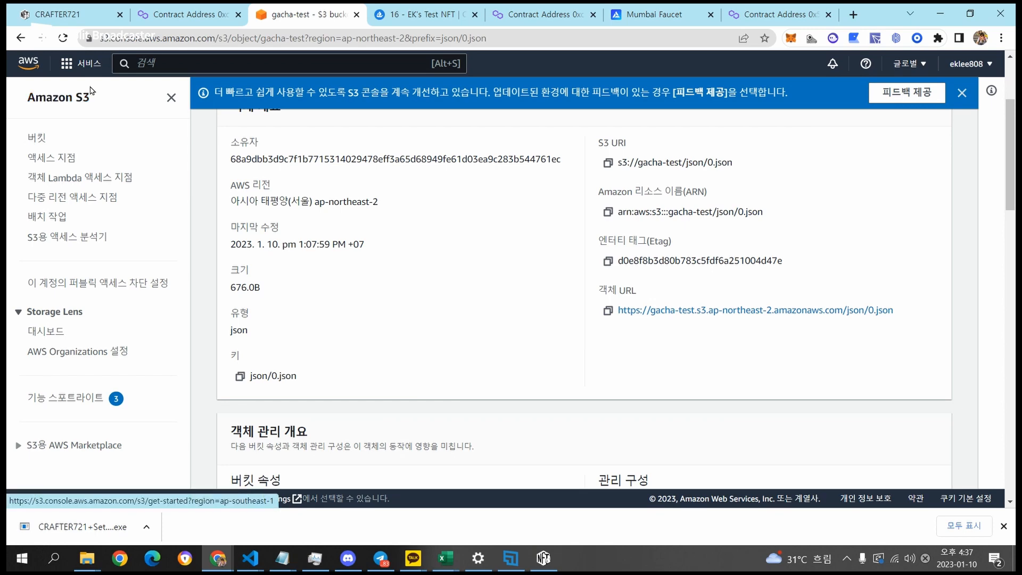
pyautogui.click(28, 36)
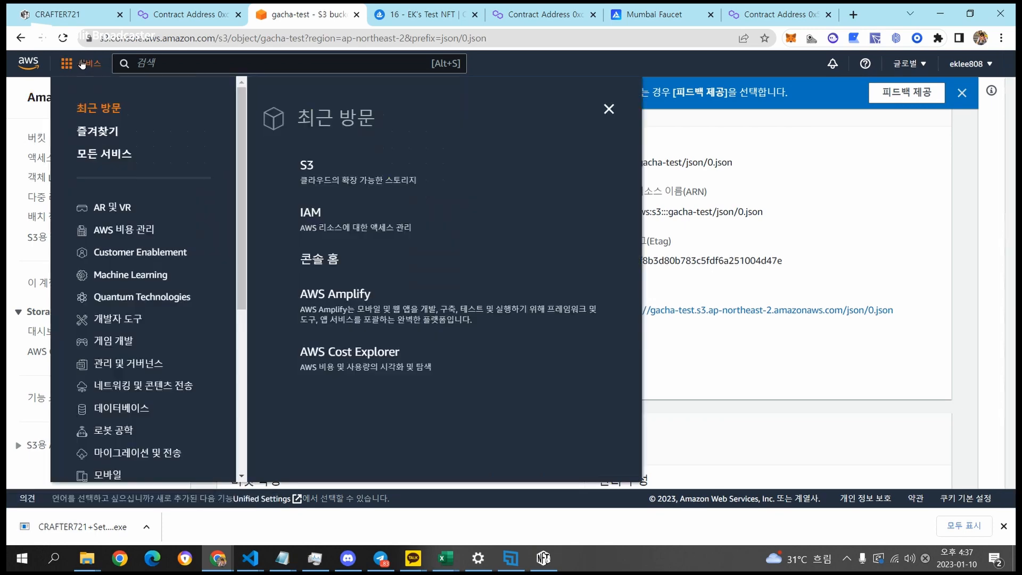
pyautogui.click(340, 223)
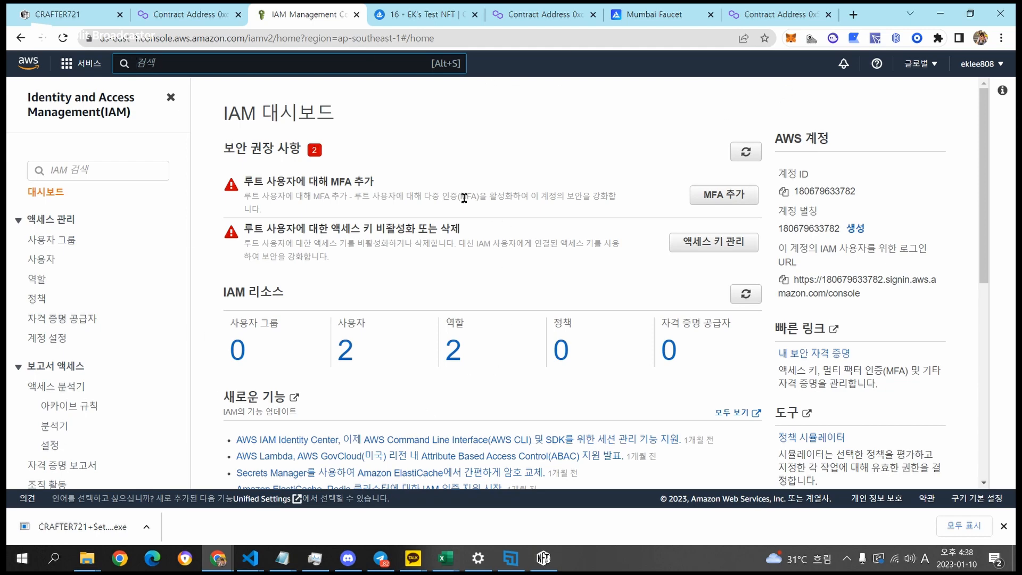
pyautogui.click(535, 561)
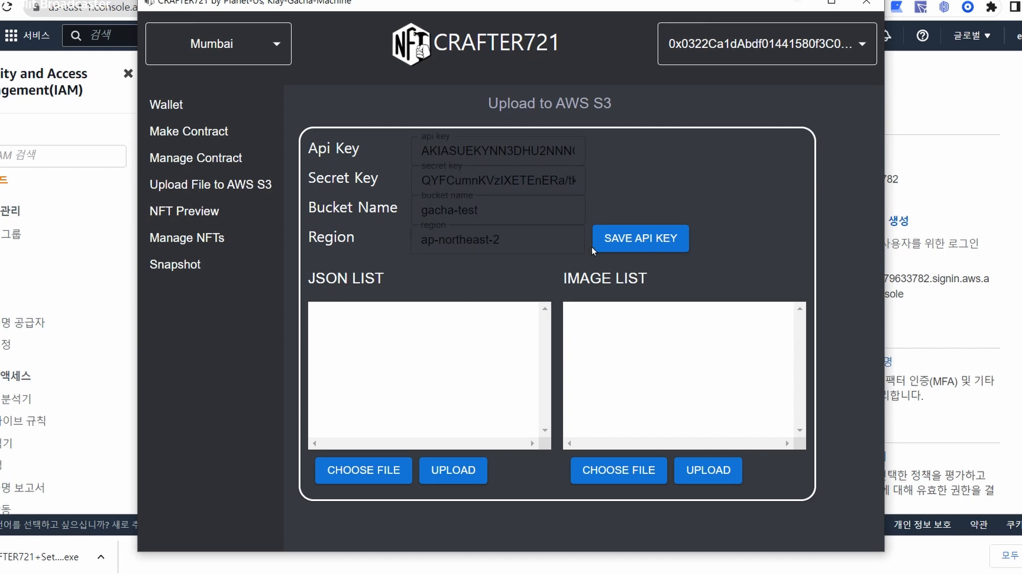
# Load 0.json through 11.json from the images folder into the JSON list.
pyautogui.click(361, 471)
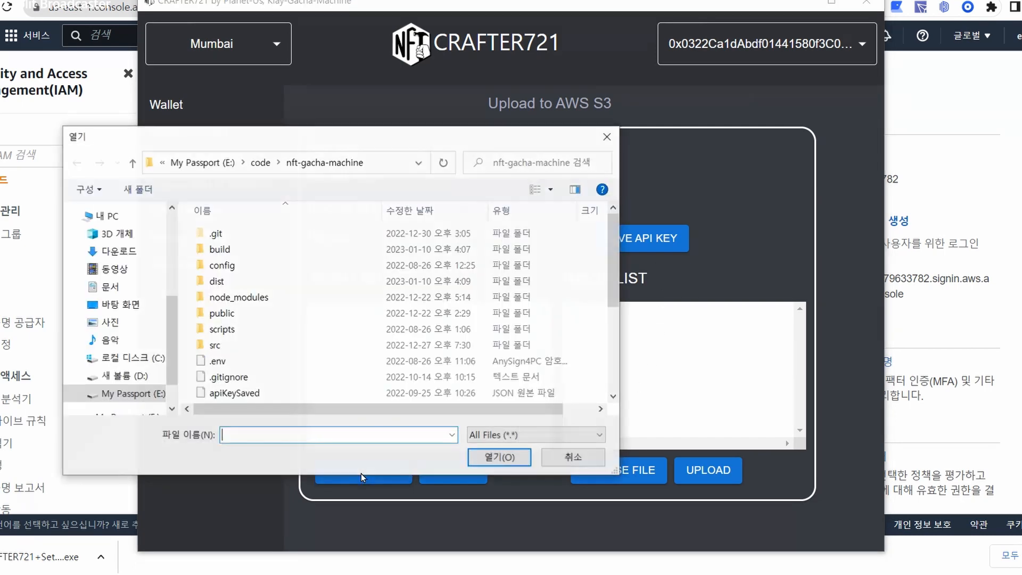
pyautogui.click(261, 162)
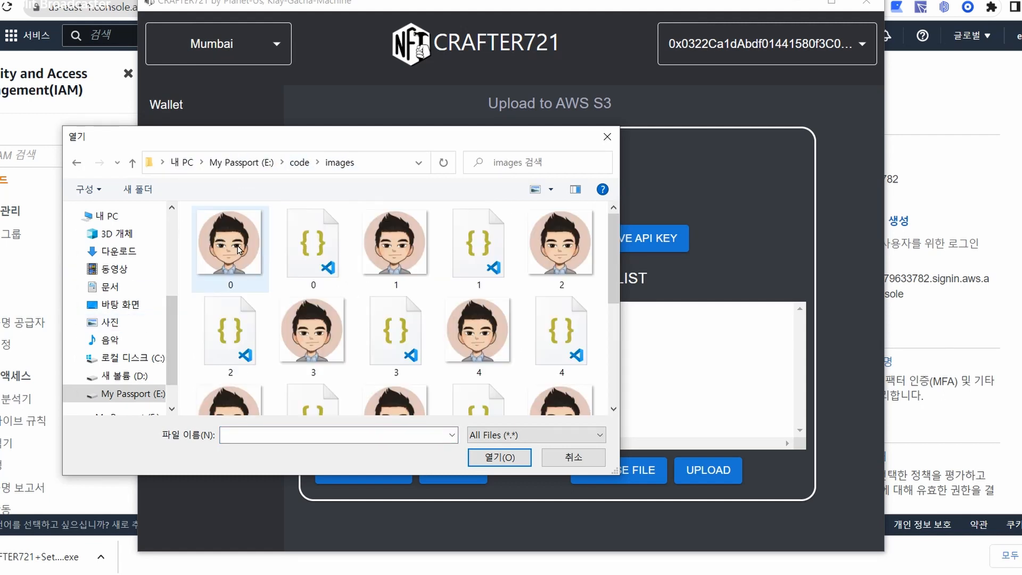
pyautogui.click(239, 247)
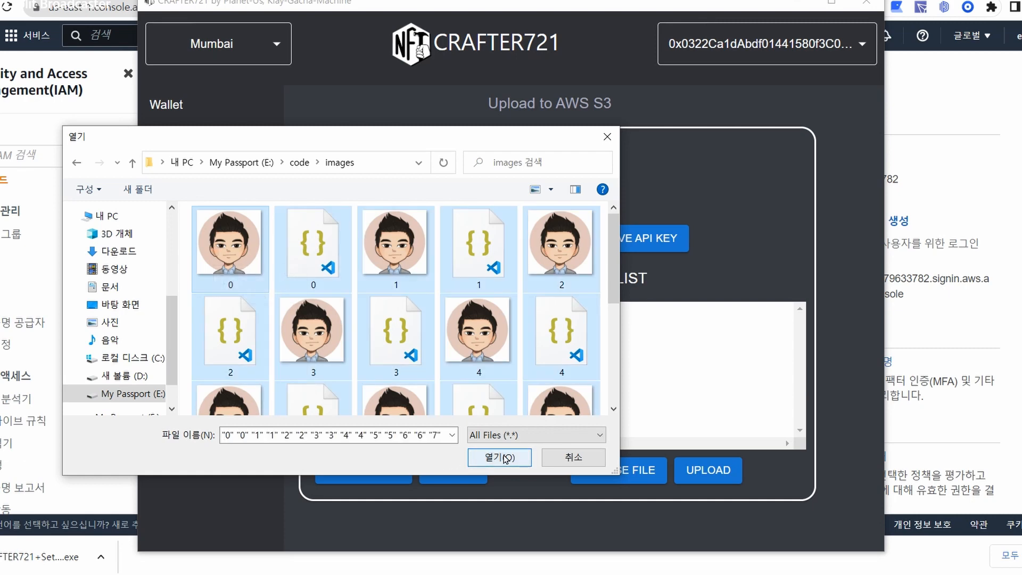
pyautogui.click(479, 460)
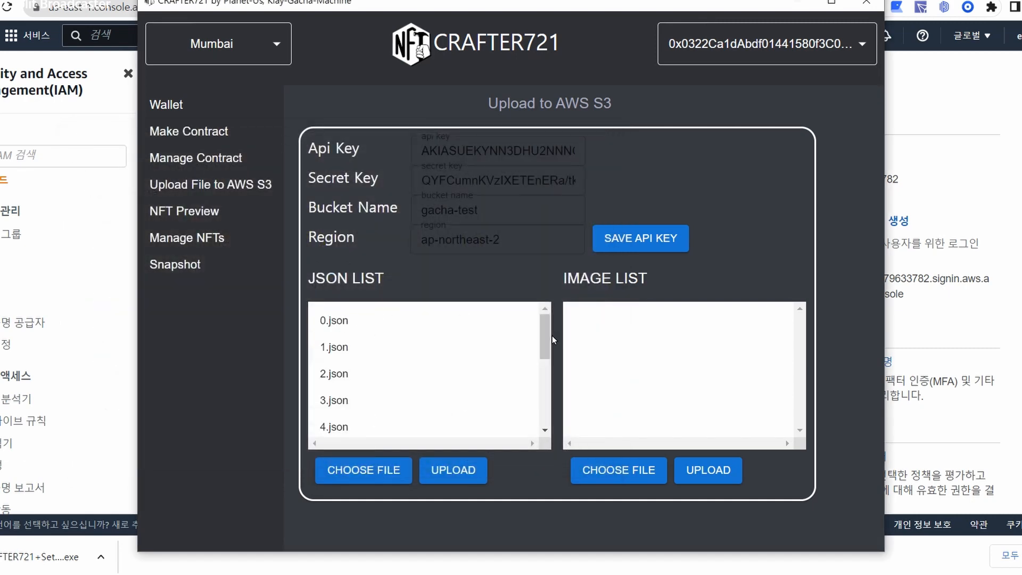
pyautogui.moveTo(545, 335); pyautogui.dragTo(541, 425)
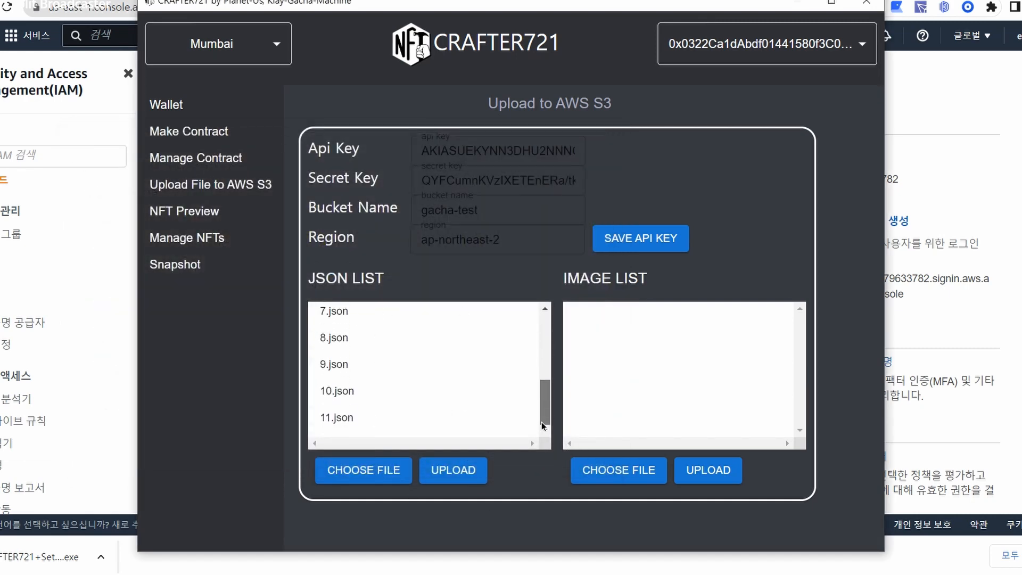
# Load all jpeg files from the images folder into the image list.
pyautogui.click(610, 479)
pyautogui.click(229, 245)
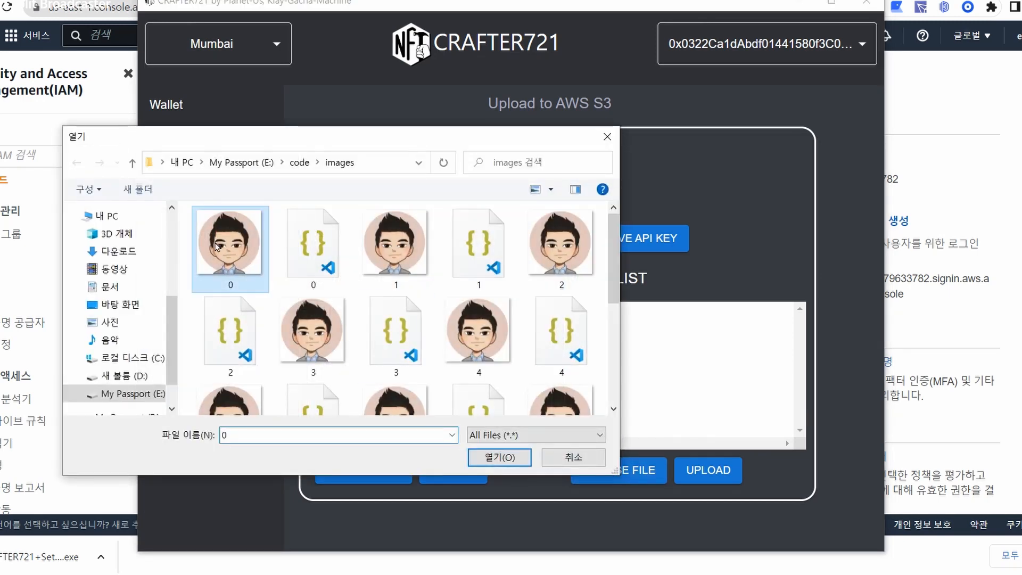
pyautogui.hotkey('ctrl', 'a')
pyautogui.click(491, 458)
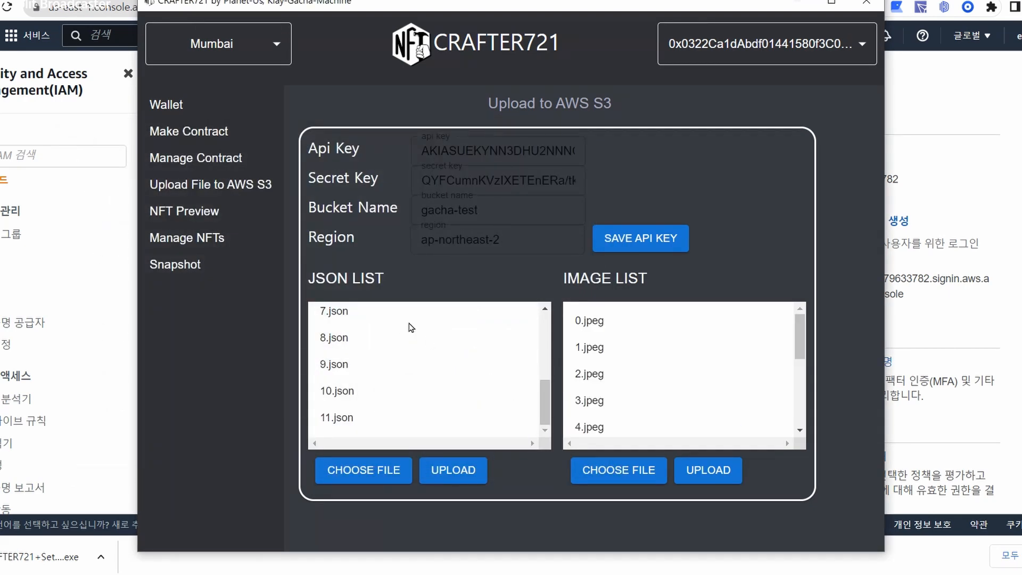
pyautogui.moveTo(544, 401); pyautogui.dragTo(541, 316)
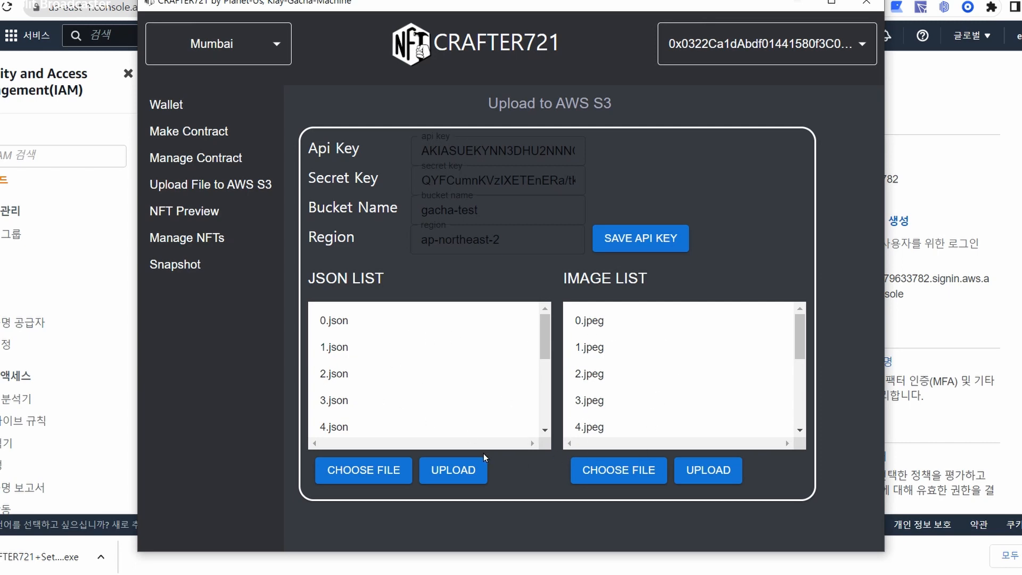
# Upload the 12 JSON files, then the 12 images, to S3, confirming each upload.
pyautogui.click(470, 479)
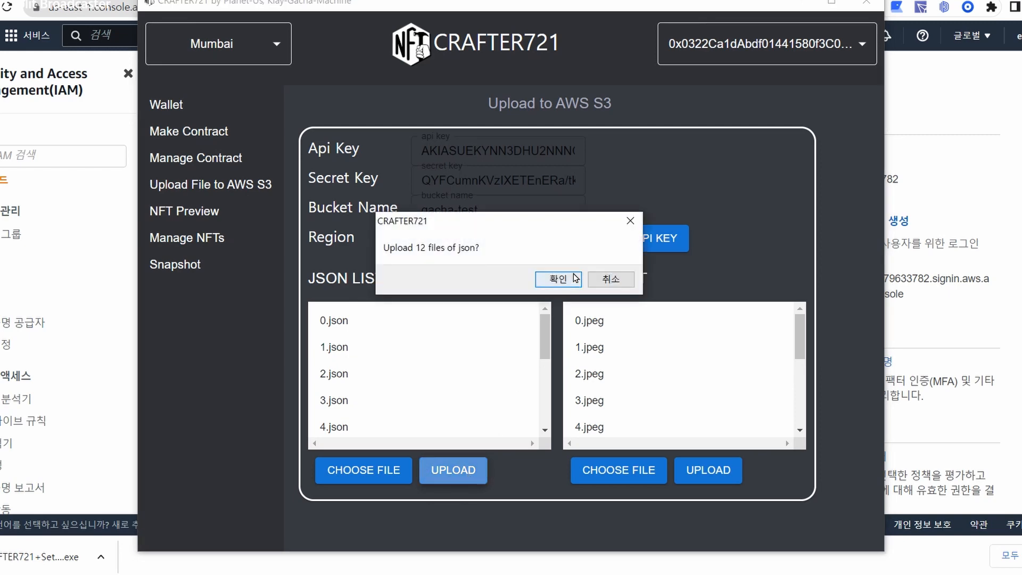
pyautogui.click(558, 279)
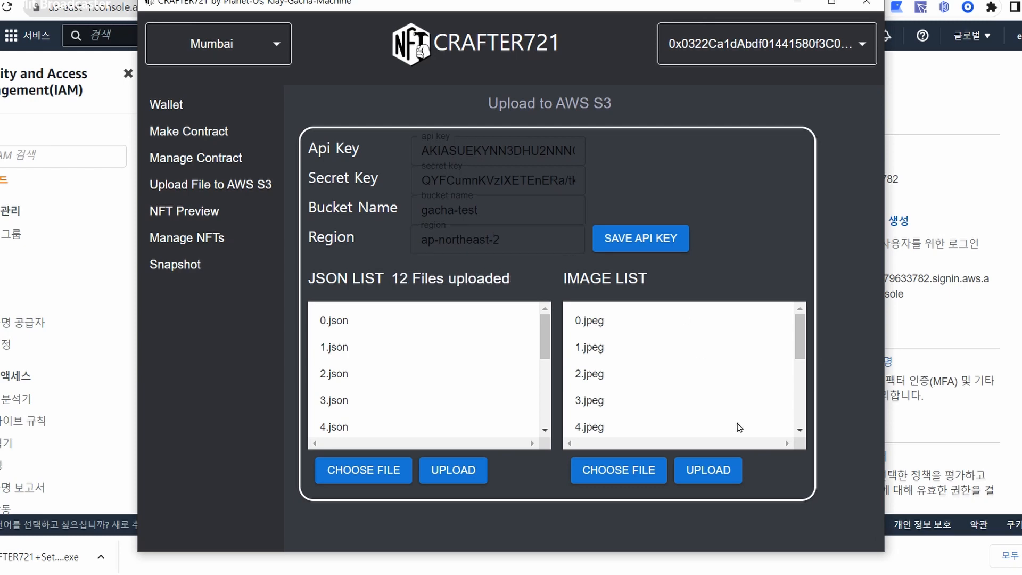
pyautogui.click(709, 470)
pyautogui.click(558, 279)
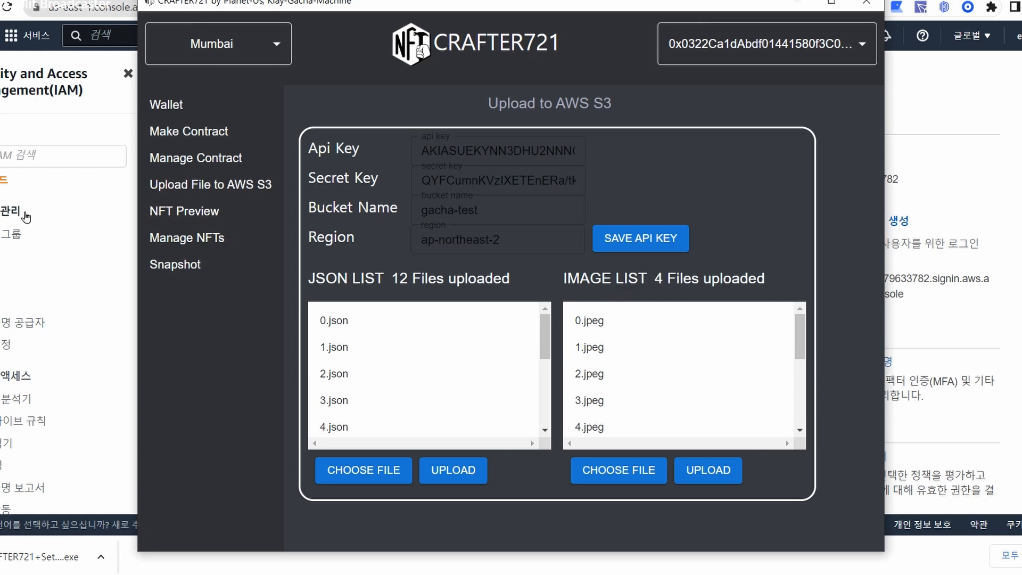
# Open the S3 console in the AWS browser, then return to CRAFTER721.
pyautogui.click(26, 32)
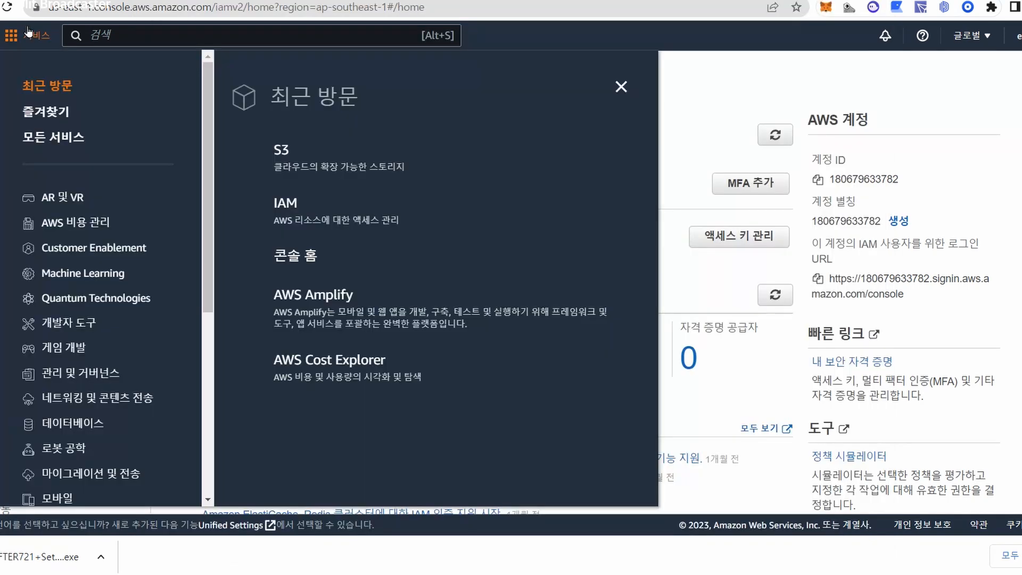
pyautogui.click(326, 148)
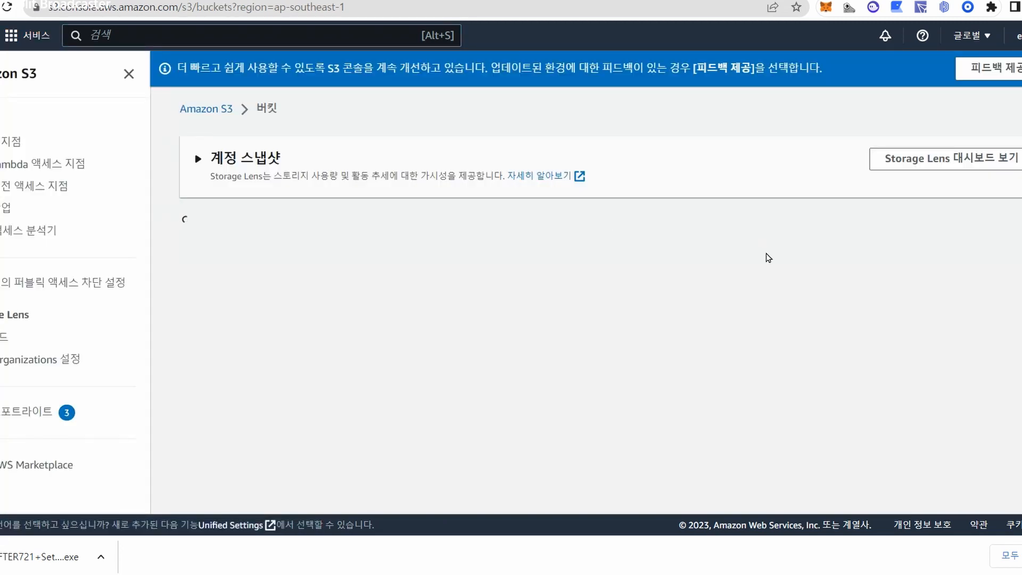
pyautogui.hotkey('alt', 'Tab')
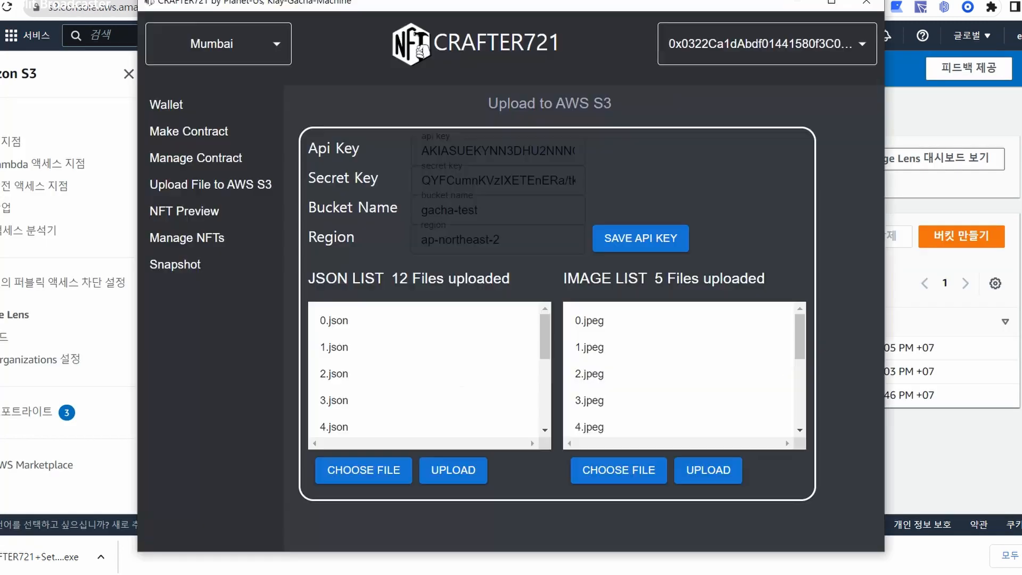
# Once the images finish uploading, open NFT Preview and its Collections dropdown.
pyautogui.hotkey('alt', 'Tab')
pyautogui.hotkey('alt', 'Tab')
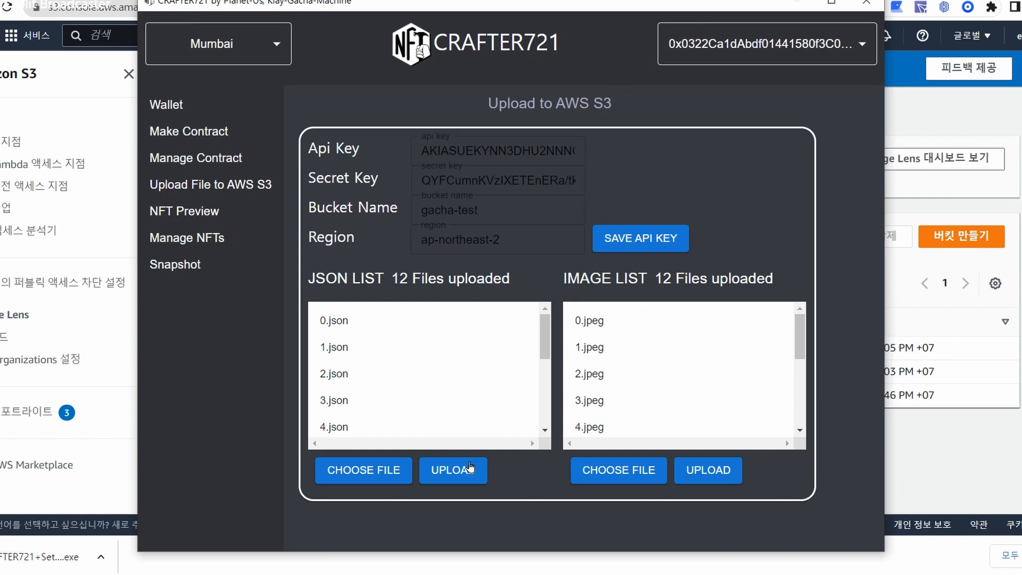
pyautogui.click(200, 220)
pyautogui.click(378, 121)
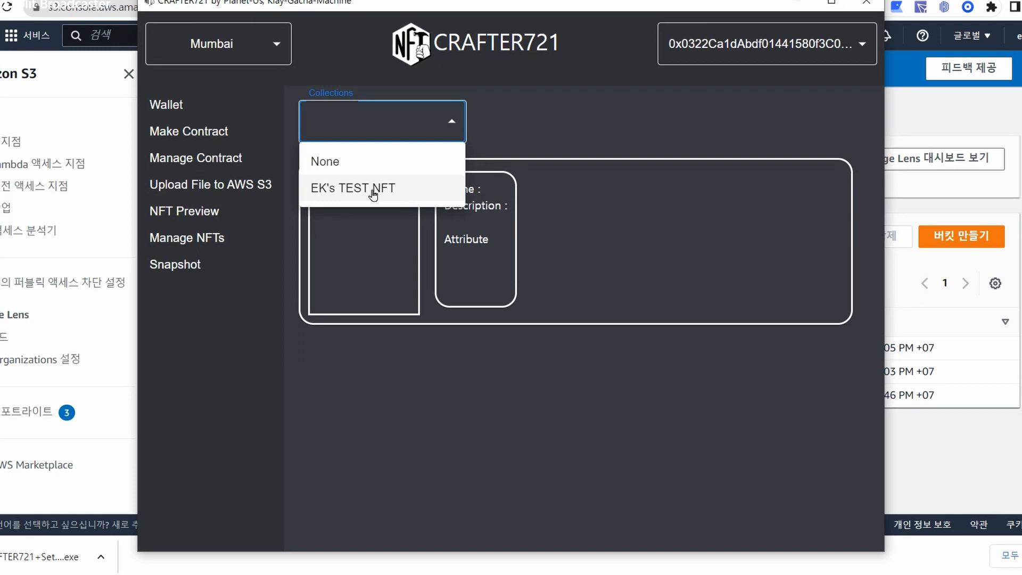
# Preview EK's TEST NFT, showing RISA Collection vol.1 #2 with Common rarity.
pyautogui.click(372, 193)
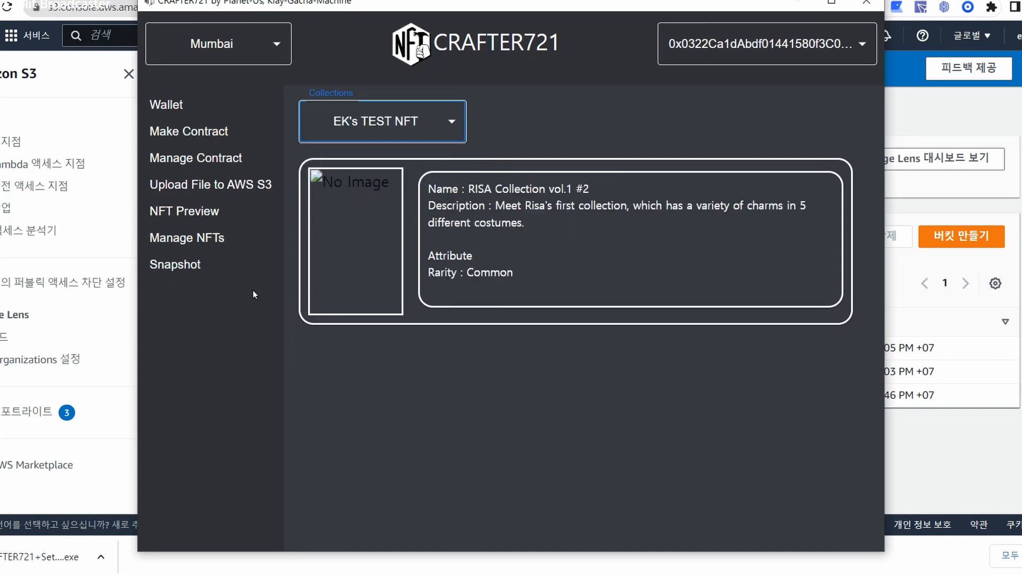
pyautogui.click(435, 186)
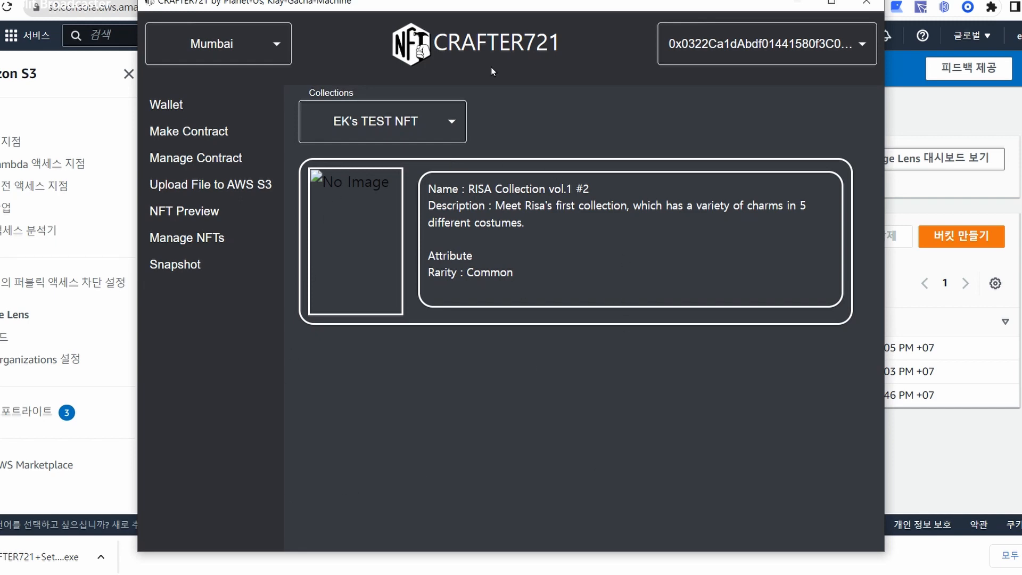
# Open Manage NFTs and select the EK's TEST NFT collection.
pyautogui.click(168, 238)
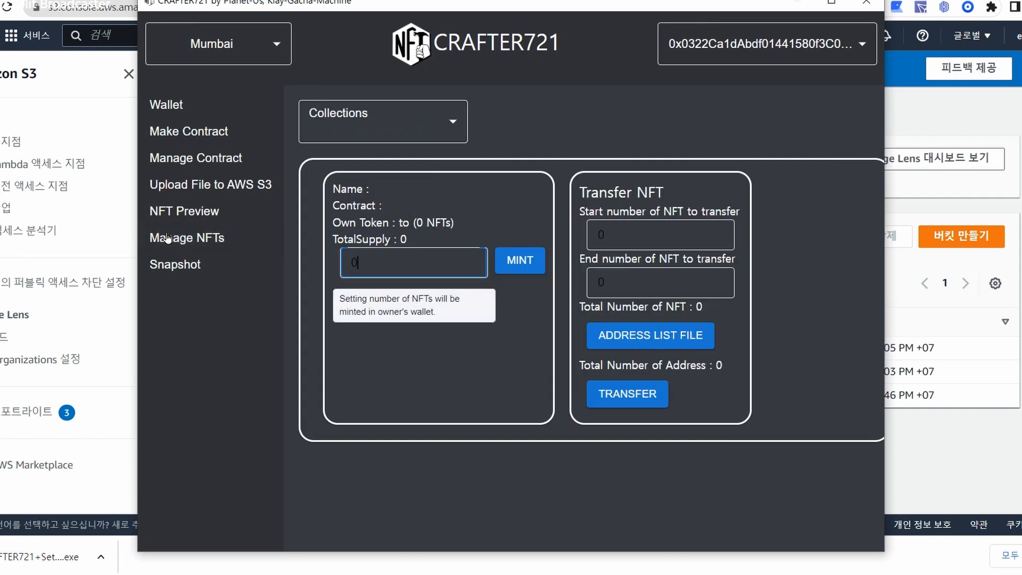
pyautogui.click(528, 127)
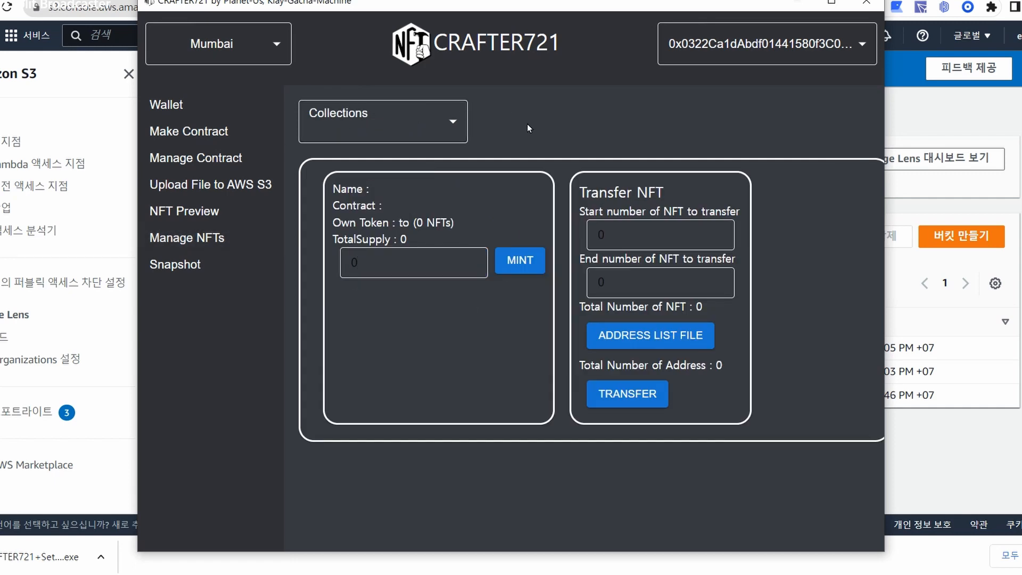
pyautogui.click(450, 128)
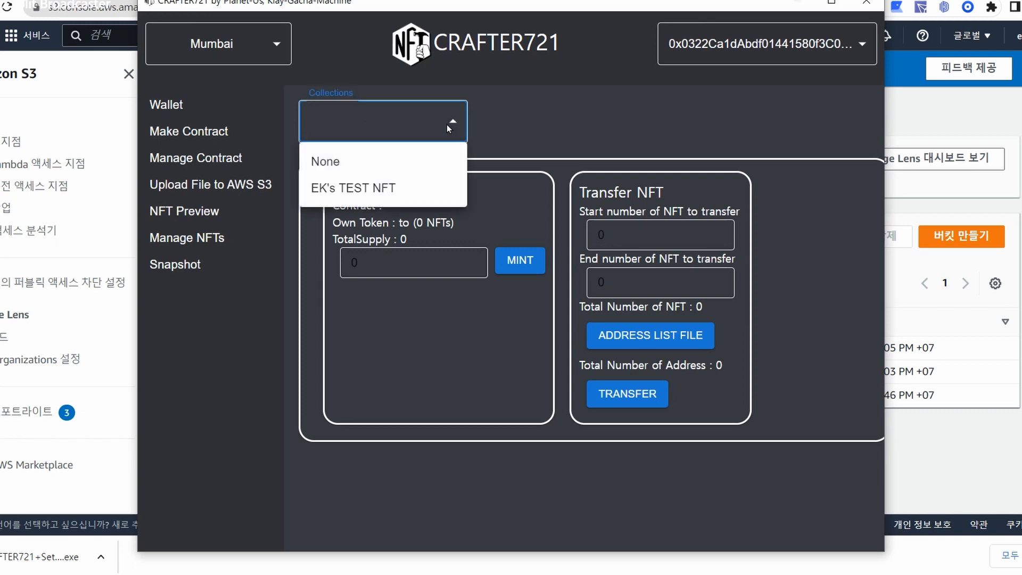
pyautogui.click(367, 187)
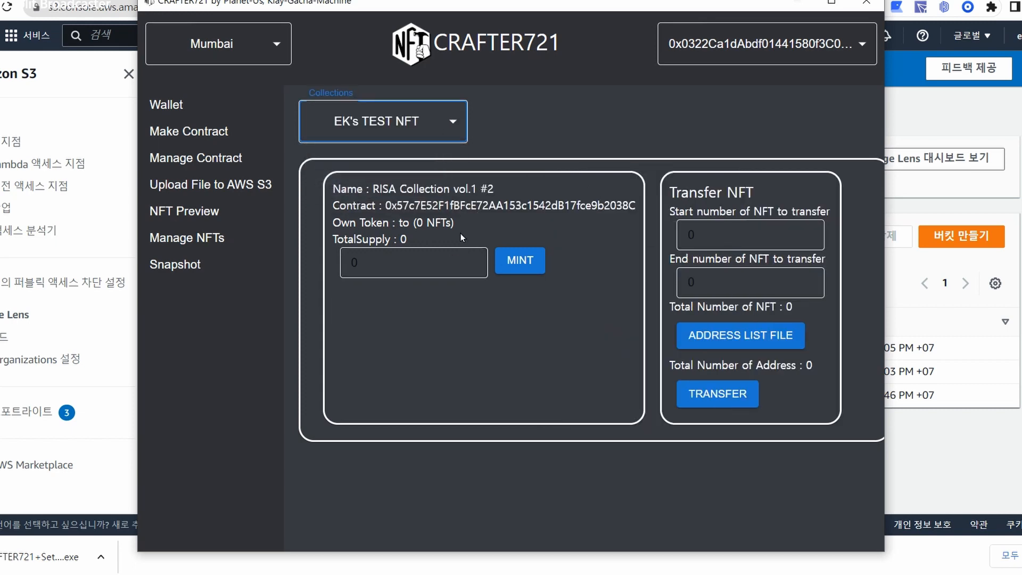
pyautogui.click(506, 186)
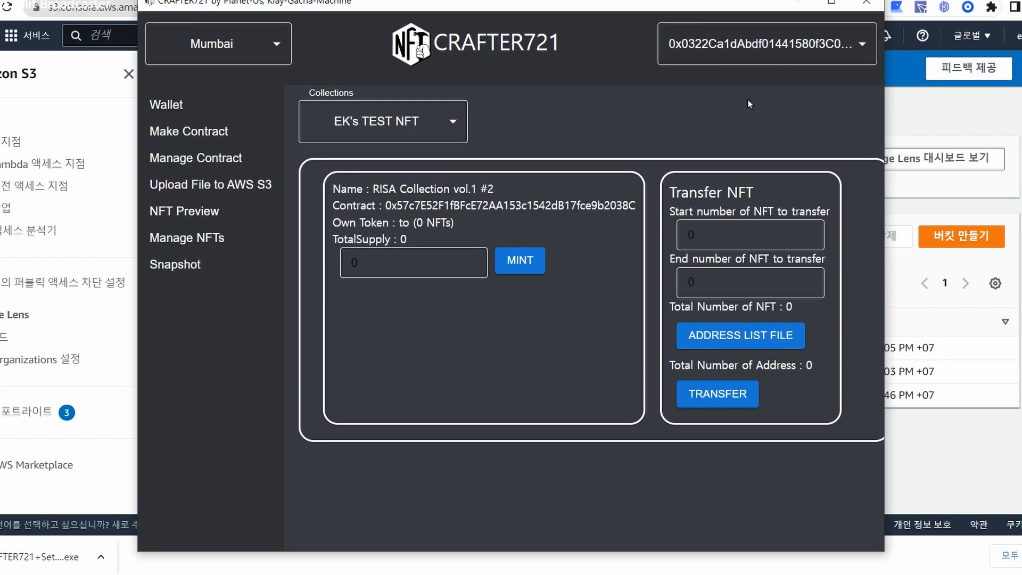
# Mint 50 NFTs to the owner's wallet and reload EK's TEST NFT showing tokens 1–50.
pyautogui.moveTo(465, 252)
pyautogui.moveTo(372, 262); pyautogui.dragTo(324, 260)
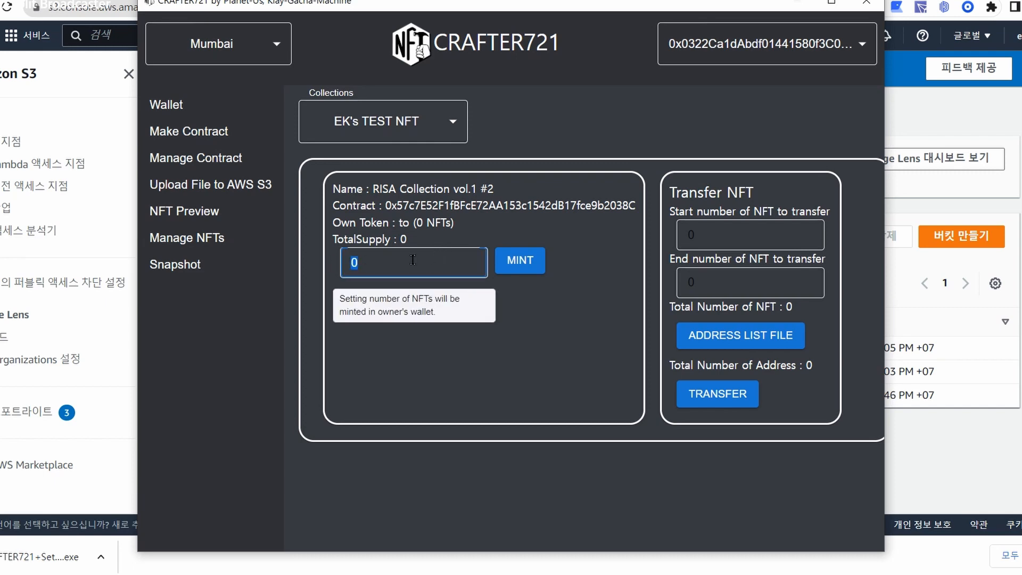
pyautogui.write('50')
pyautogui.click(558, 230)
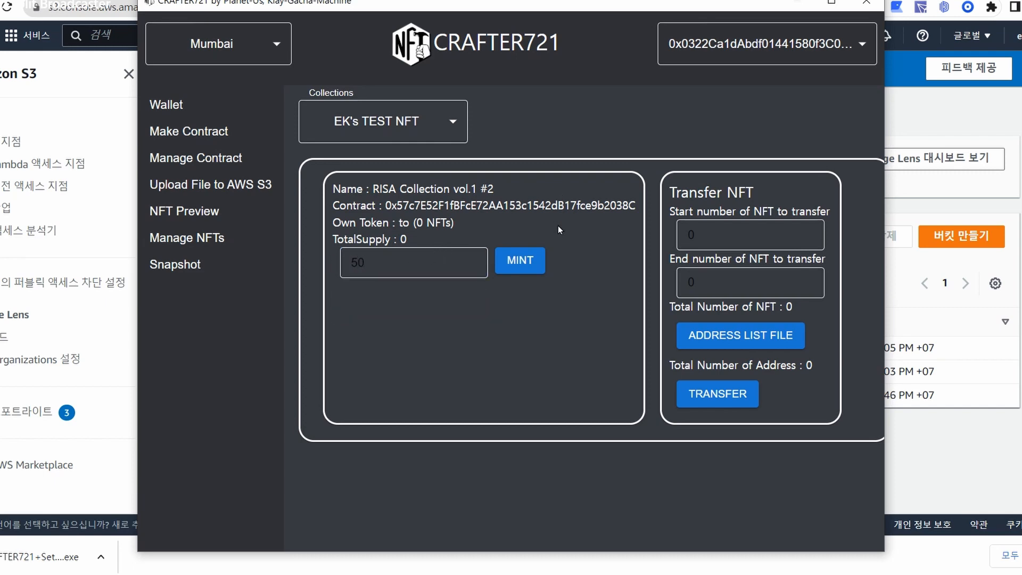
pyautogui.click(523, 258)
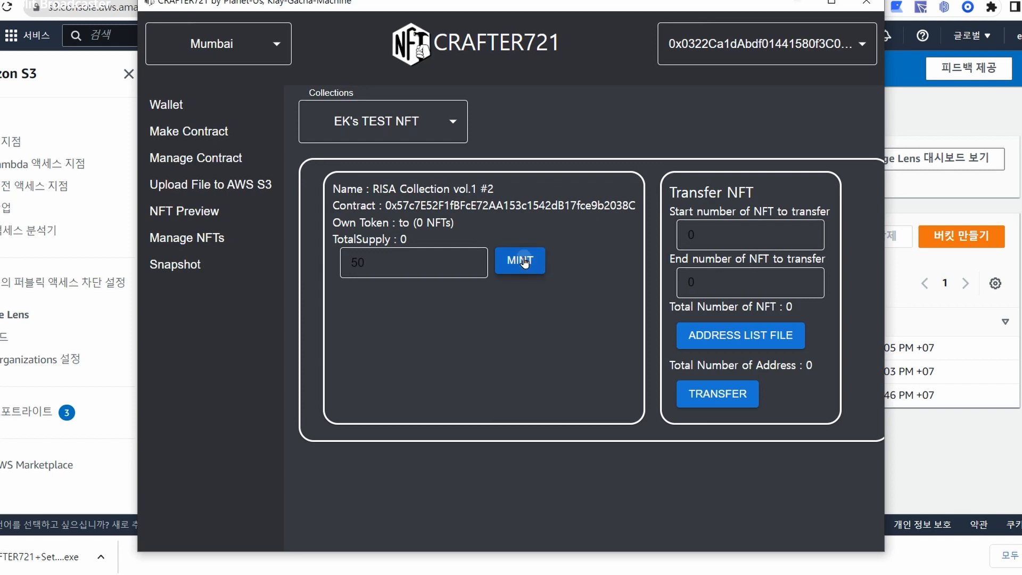
pyautogui.click(557, 303)
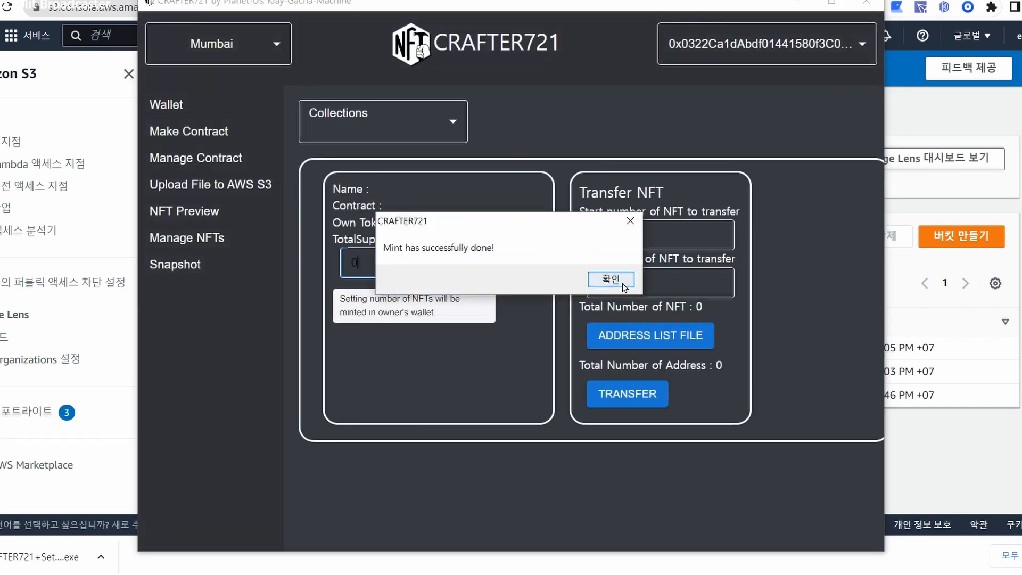
pyautogui.click(621, 282)
pyautogui.click(378, 112)
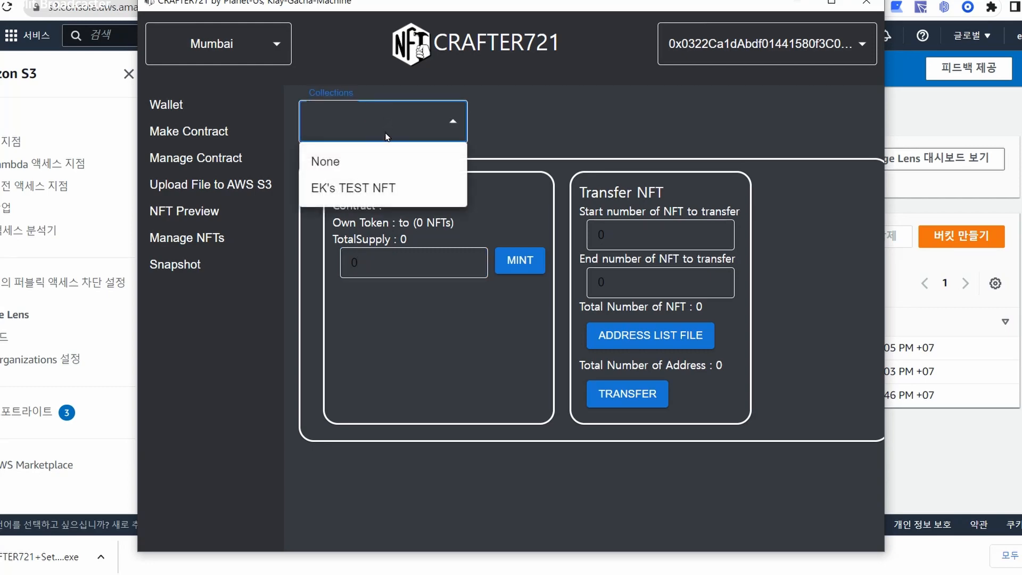
pyautogui.click(394, 189)
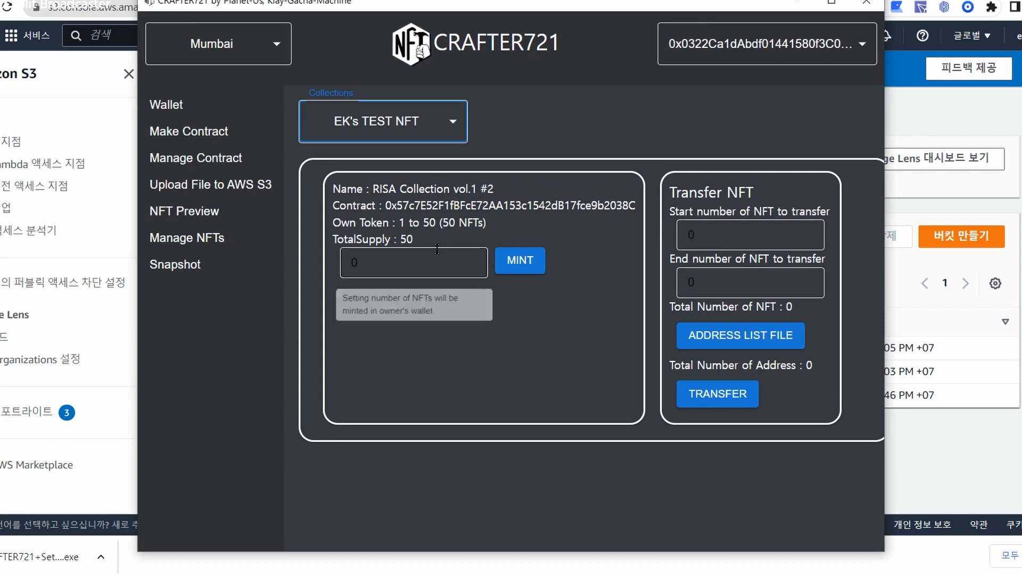
# Check EK's Test NFT #16 on OpenSea is owned by you, then return to CRAFTER721.
pyautogui.click(513, 223)
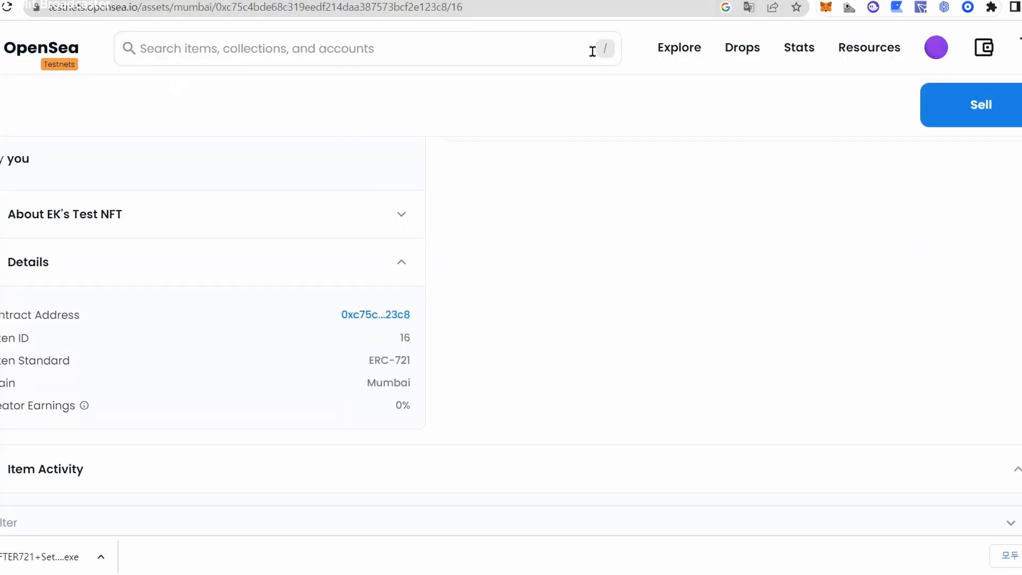
pyautogui.scroll(5, 511, 346)
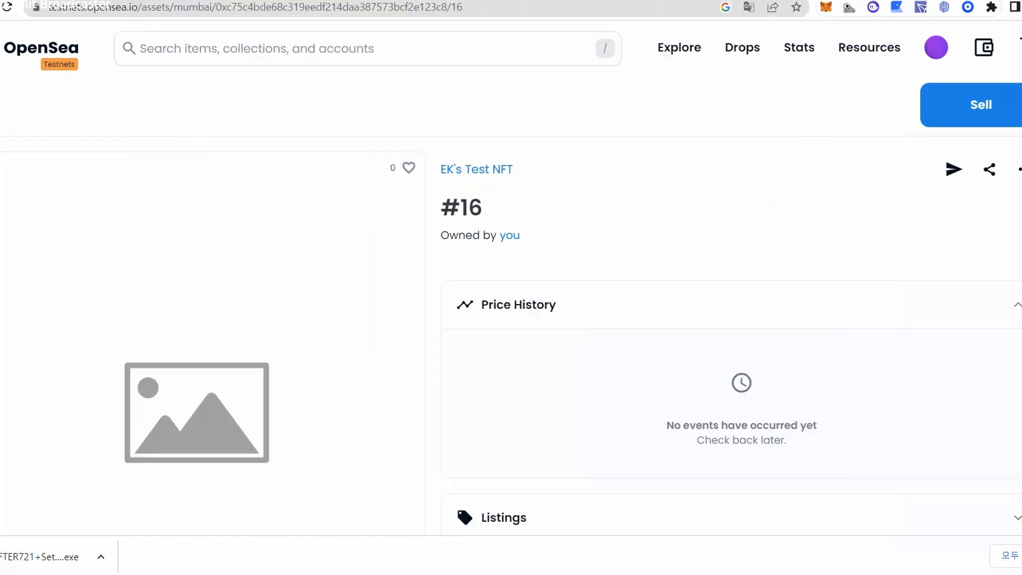
pyautogui.hotkey('alt', 'Tab')
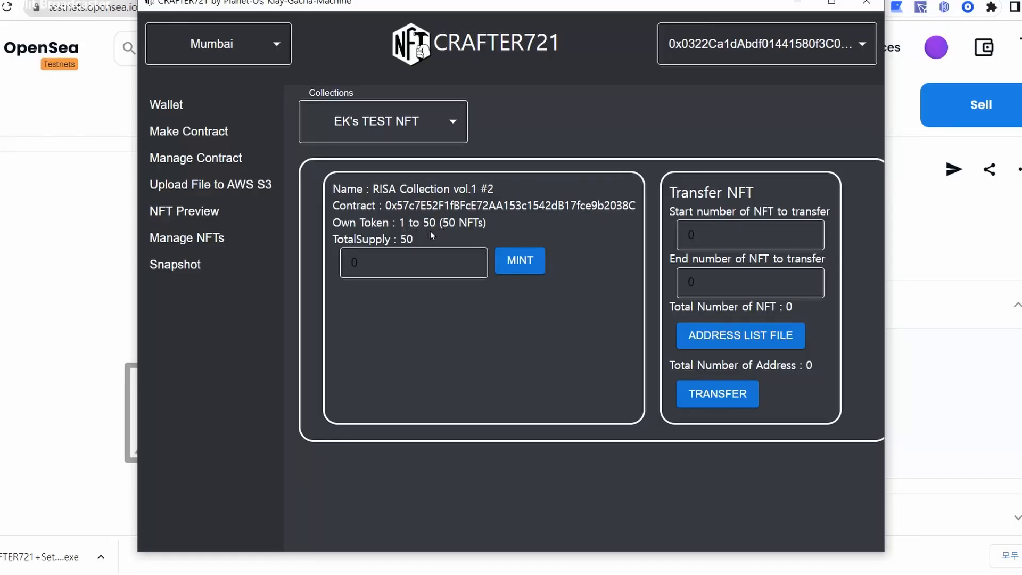
# Set the transfer range from 0 to 6 so Total Number of NFT reads 6.
pyautogui.click(783, 238)
pyautogui.press('Tab')
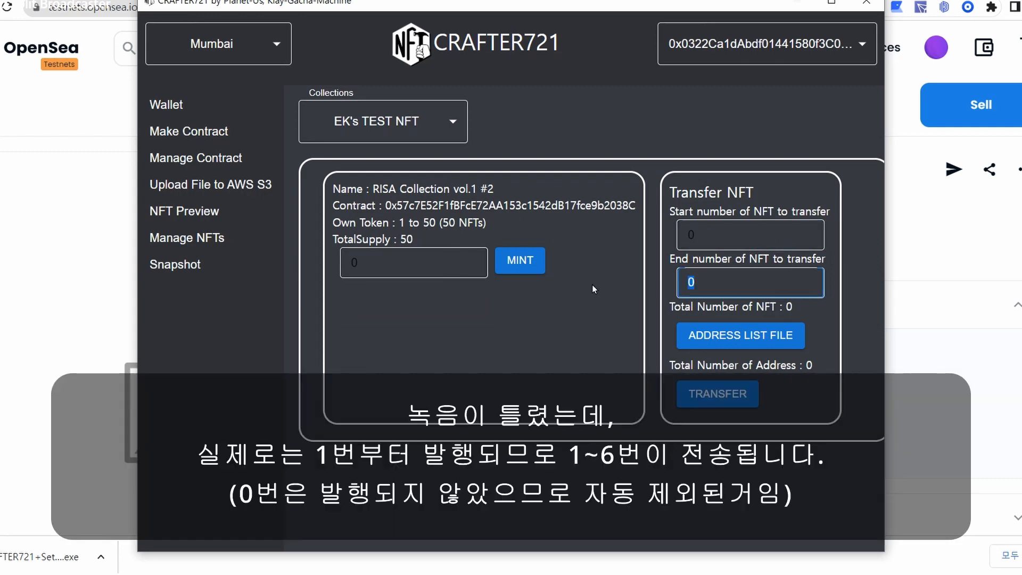
pyautogui.write('6')
pyautogui.click(748, 241)
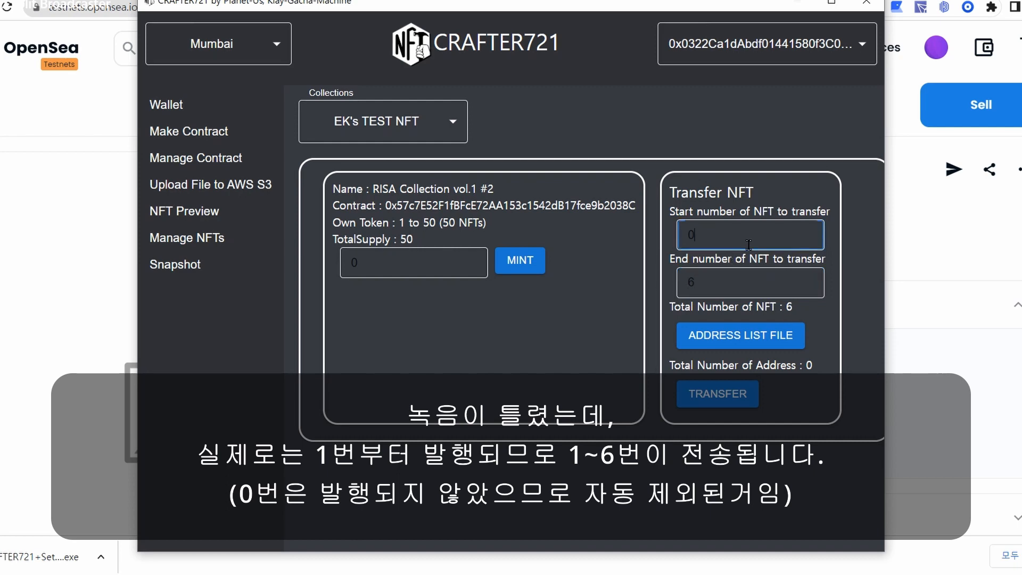
pyautogui.click(742, 276)
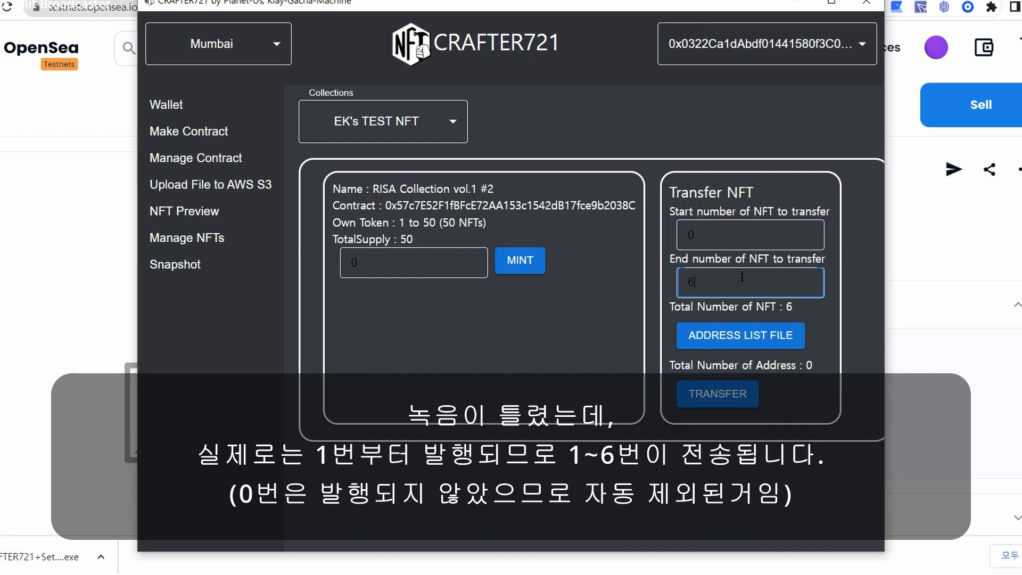
pyautogui.click(791, 316)
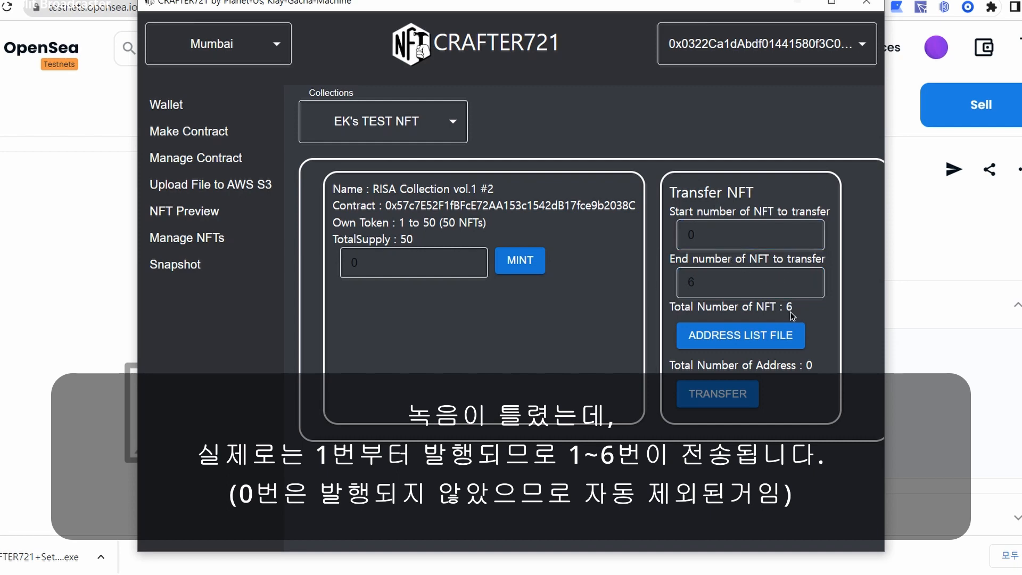
# Load transferList from code > nft-gacha-machine as the address list file.
pyautogui.click(721, 277)
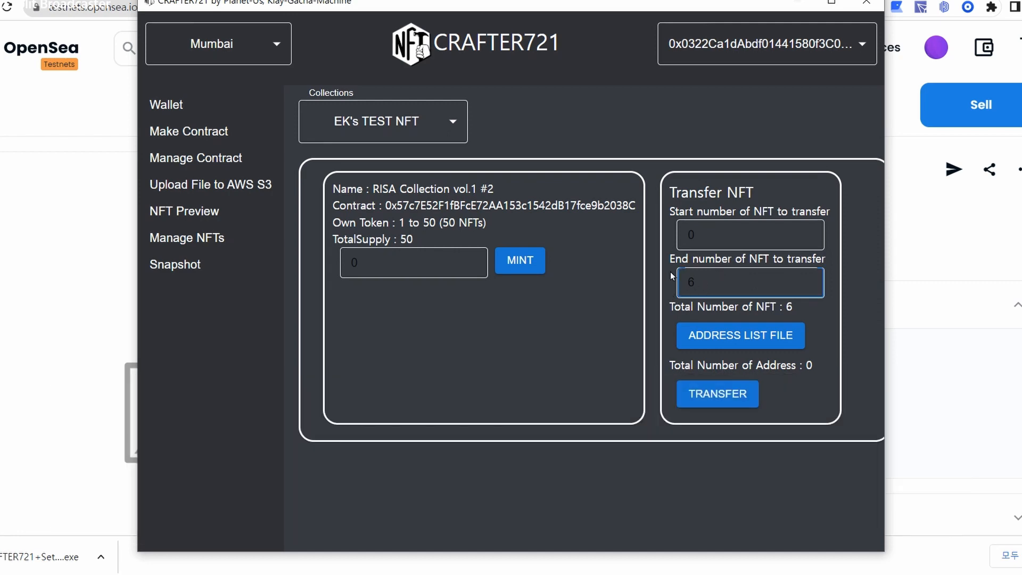
pyautogui.click(818, 315)
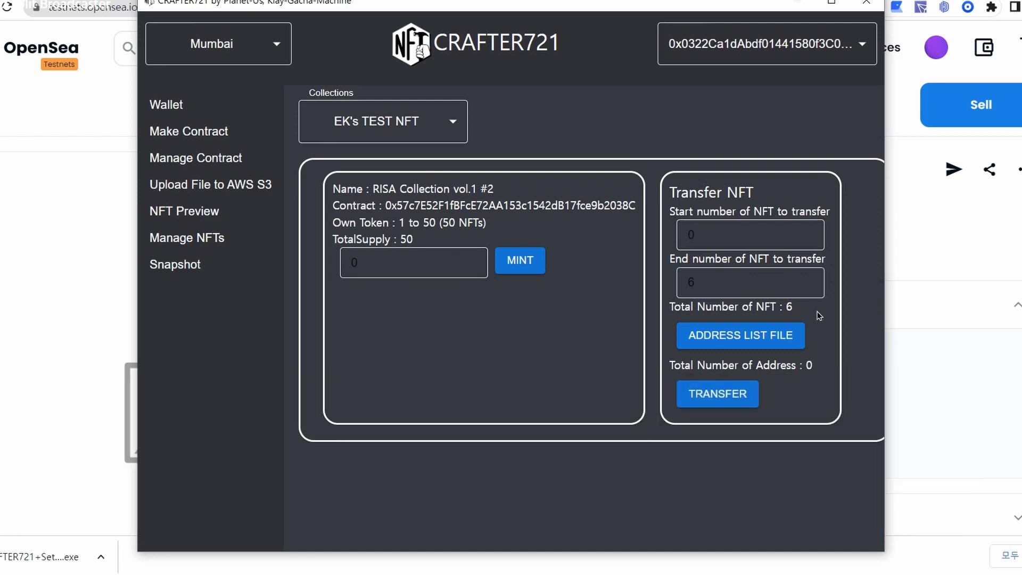
pyautogui.click(778, 339)
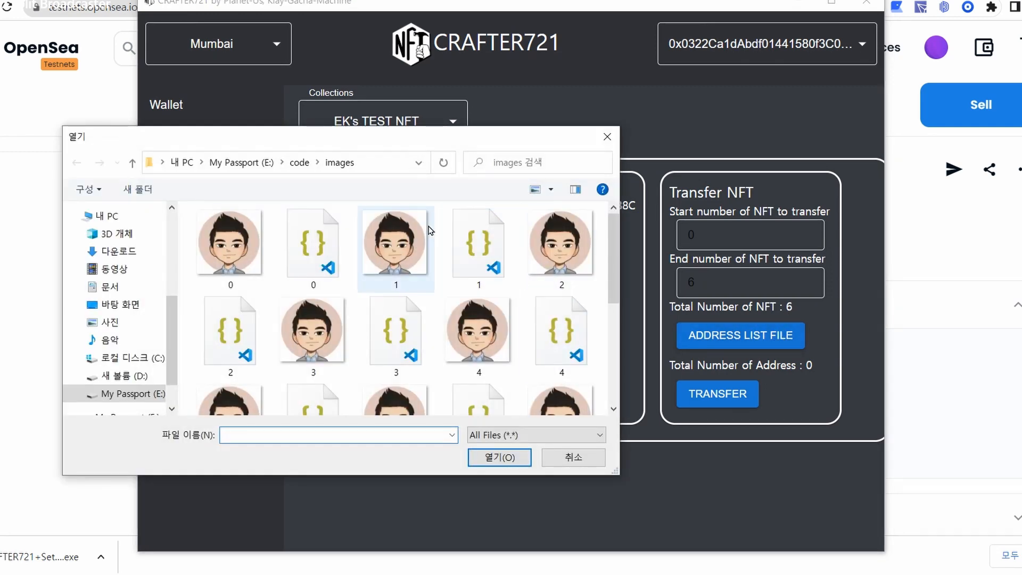
pyautogui.click(299, 162)
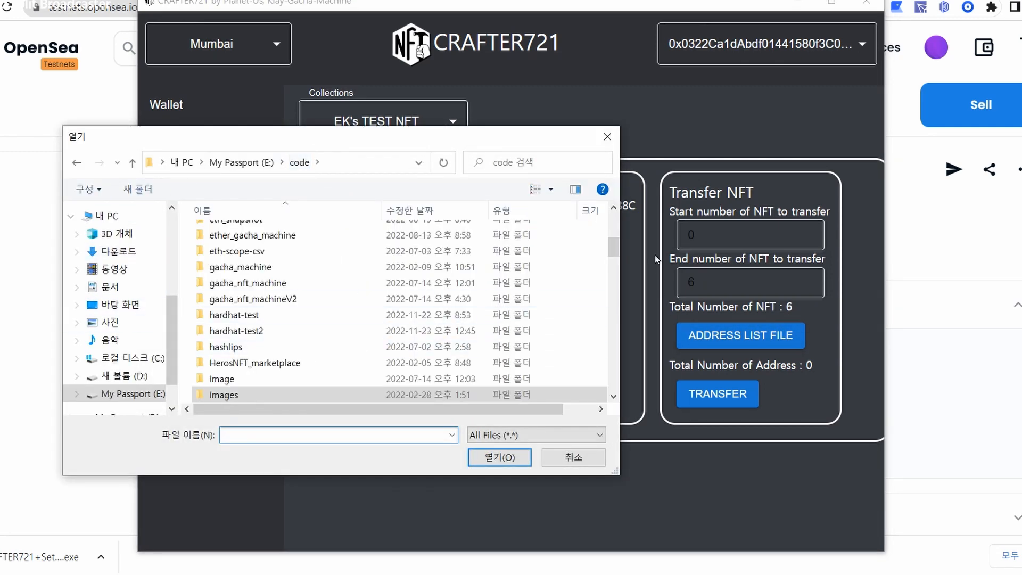
pyautogui.moveTo(612, 245); pyautogui.dragTo(608, 305)
pyautogui.click(336, 294)
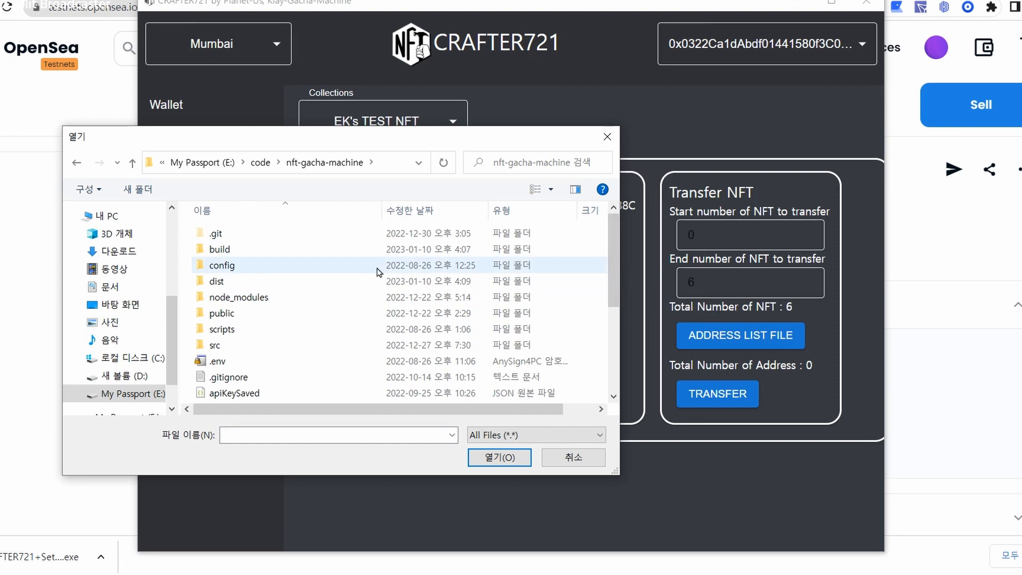
pyautogui.scroll(-3, 377, 266)
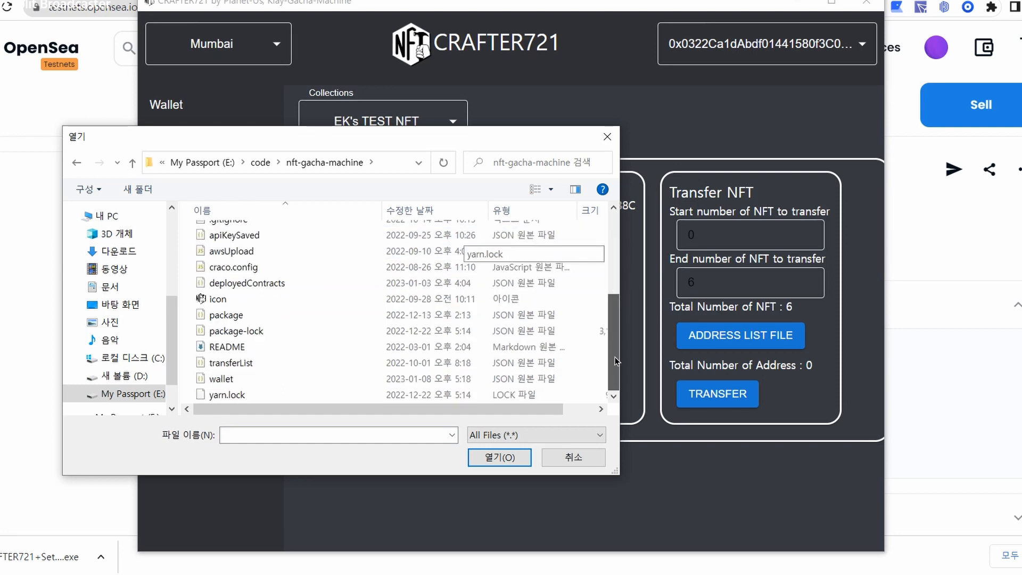
pyautogui.click(238, 367)
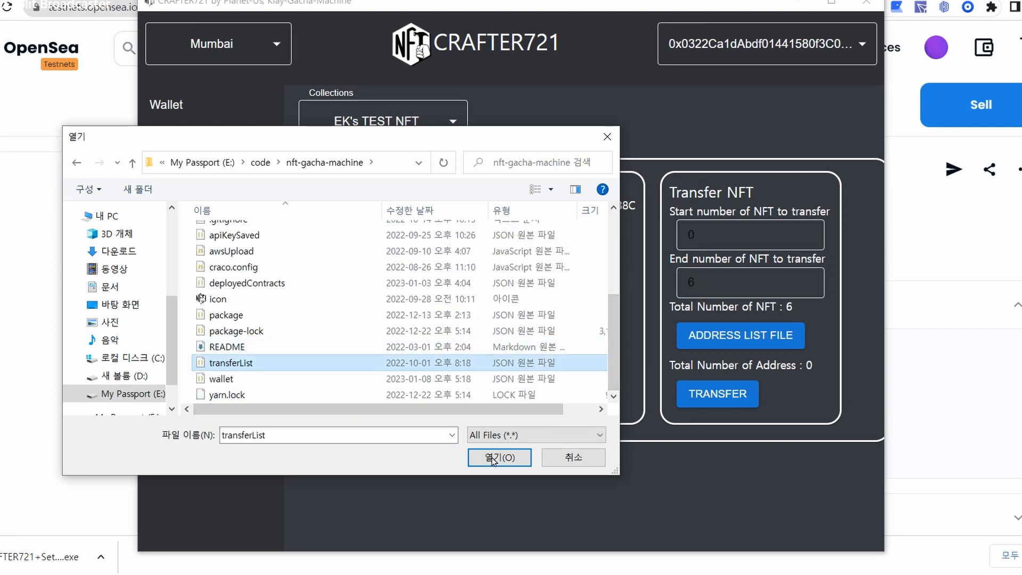
pyautogui.press('Return')
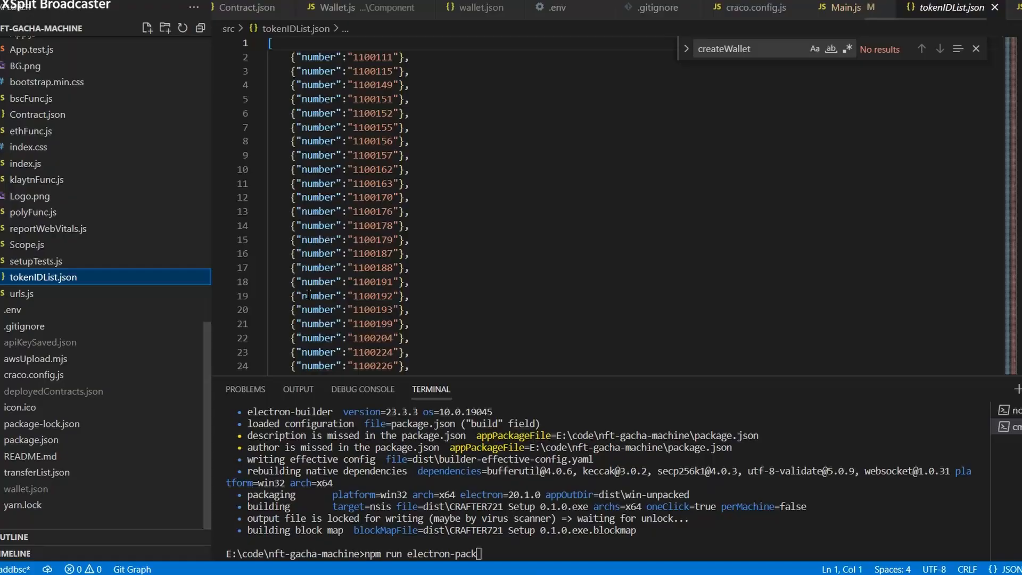
# Open transferList.json and inspect its braces, the address key and its array.
pyautogui.click(109, 472)
pyautogui.click(585, 111)
pyautogui.click(584, 221)
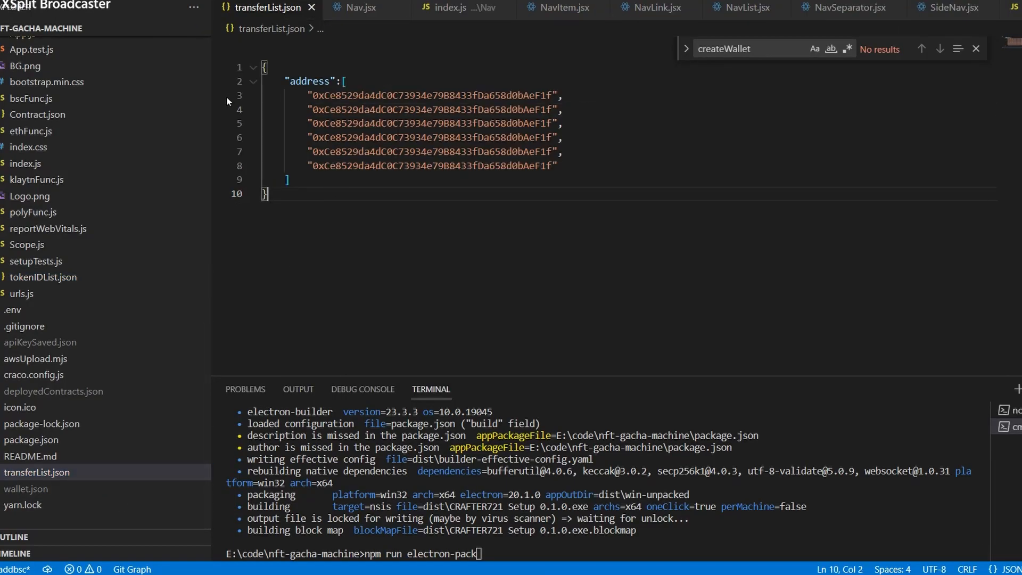
pyautogui.moveTo(273, 69); pyautogui.dragTo(247, 65)
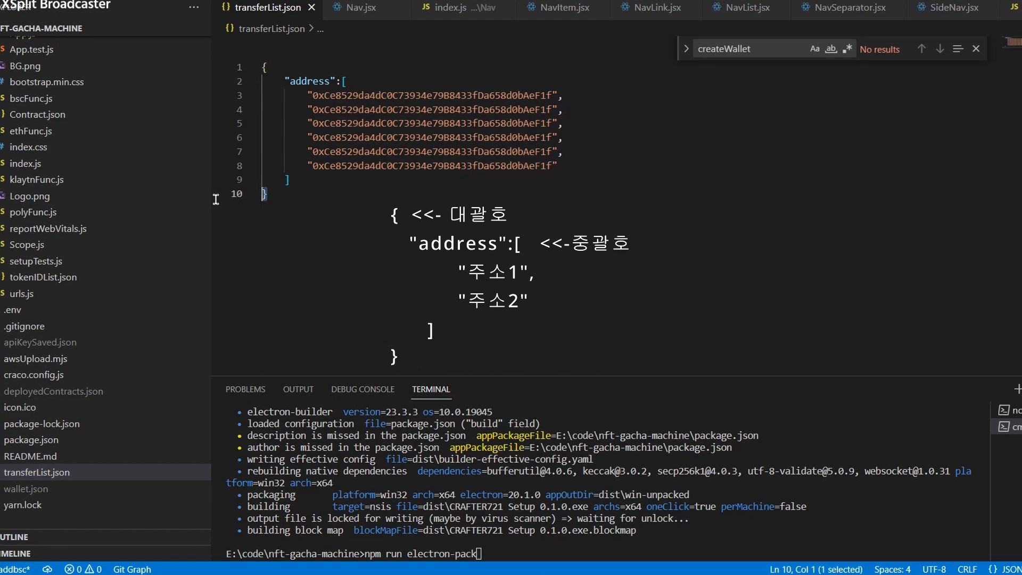
pyautogui.click(345, 81)
pyautogui.click(309, 82)
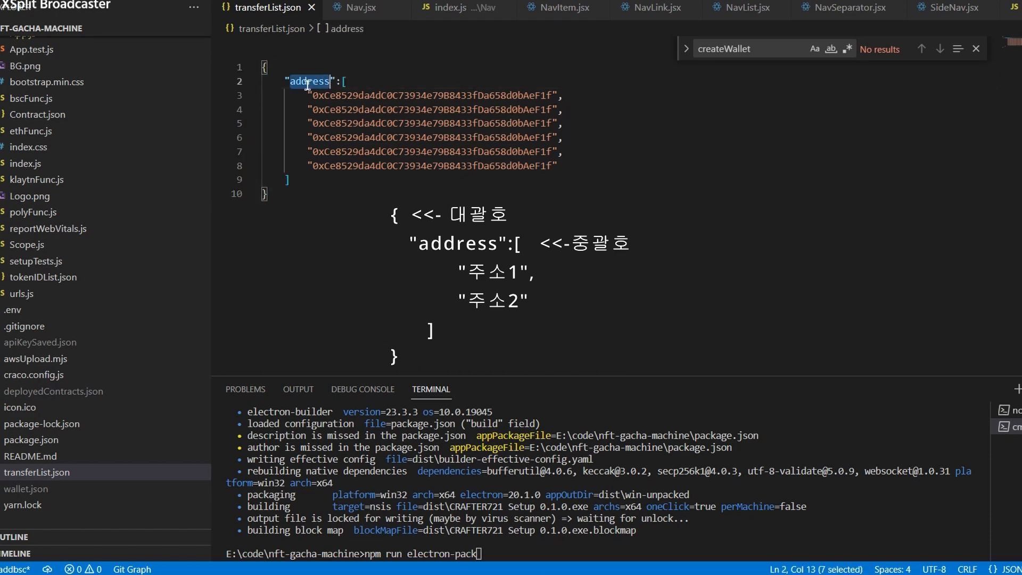
pyautogui.click(312, 95)
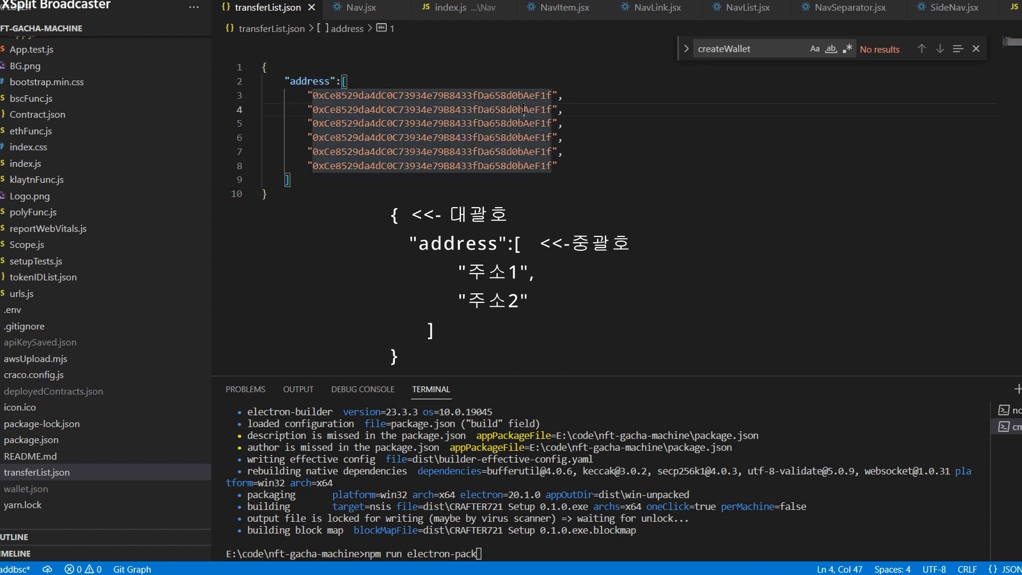
pyautogui.moveTo(577, 84); pyautogui.dragTo(639, 153)
# Compare the six address entries to confirm they are the same wallet address.
pyautogui.doubleClick(450, 155)
pyautogui.click(456, 115)
pyautogui.doubleClick(457, 109)
pyautogui.doubleClick(432, 137)
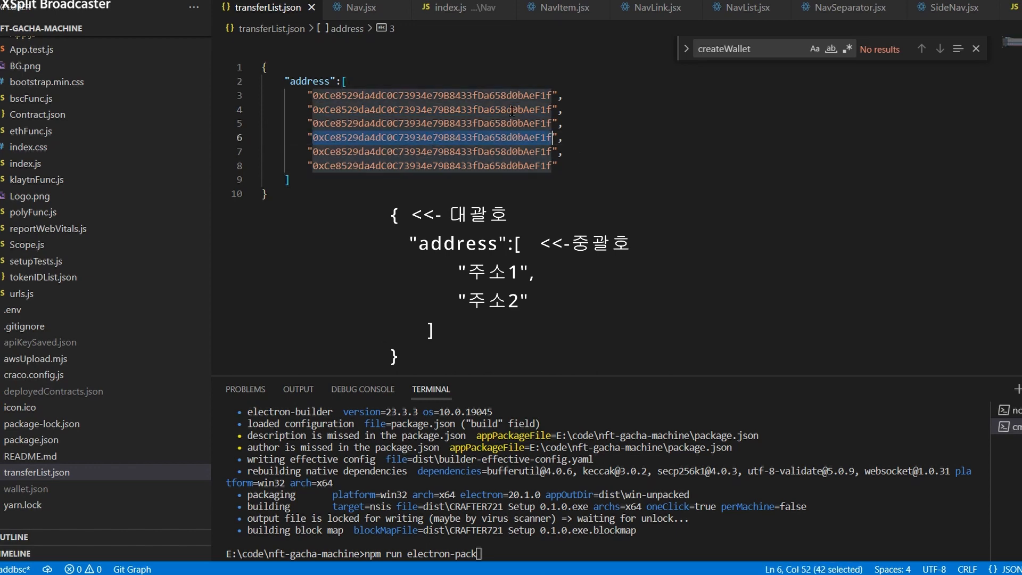
pyautogui.moveTo(584, 92); pyautogui.dragTo(596, 168)
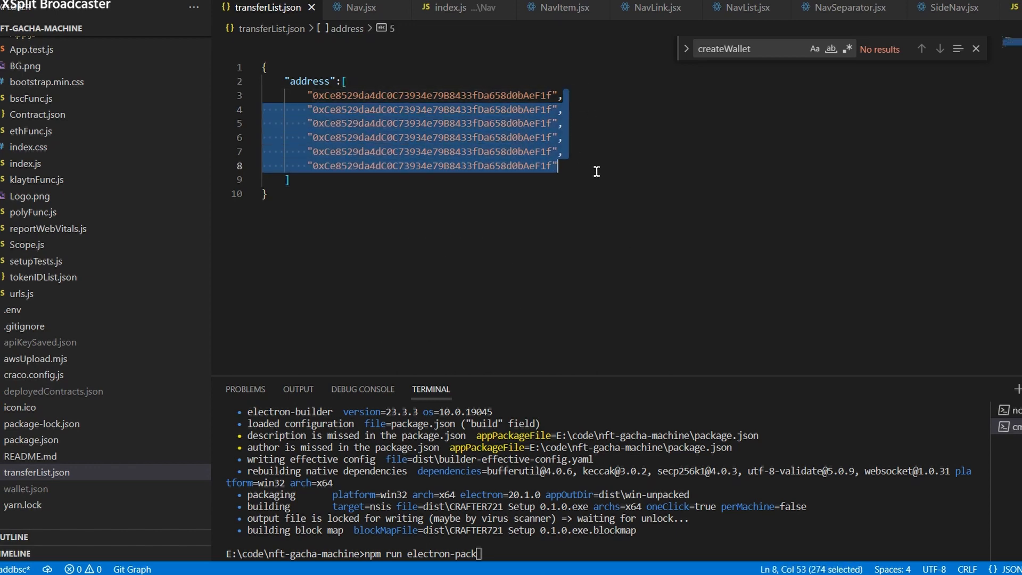
pyautogui.click(605, 176)
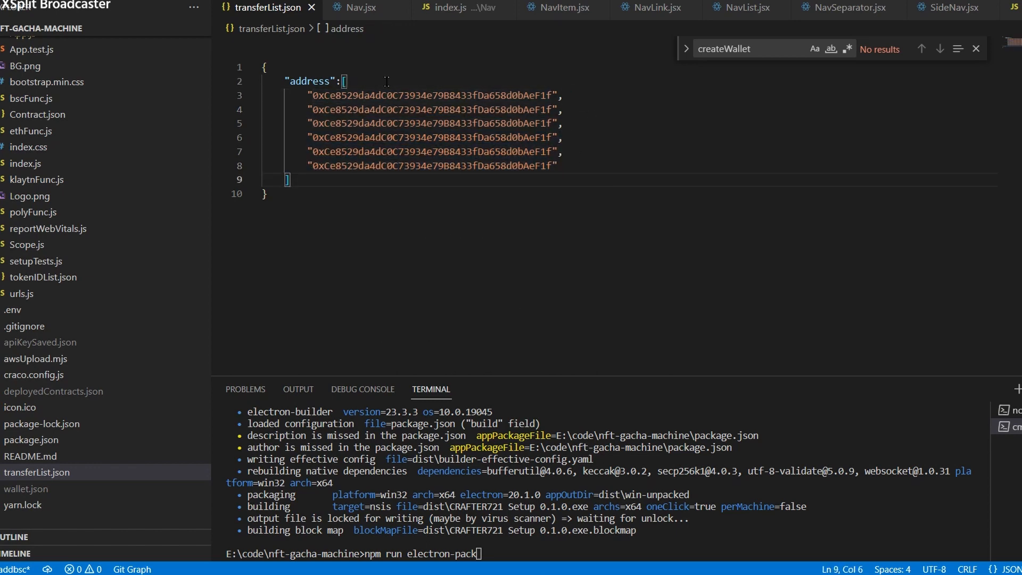
pyautogui.click(393, 96)
pyautogui.moveTo(581, 86); pyautogui.dragTo(606, 168)
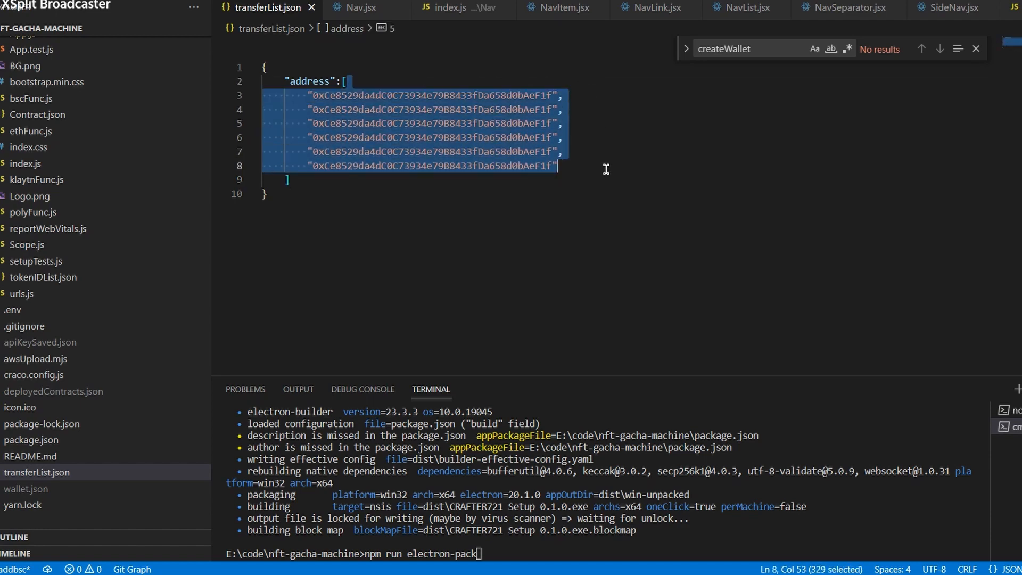
pyautogui.click(605, 169)
pyautogui.click(540, 154)
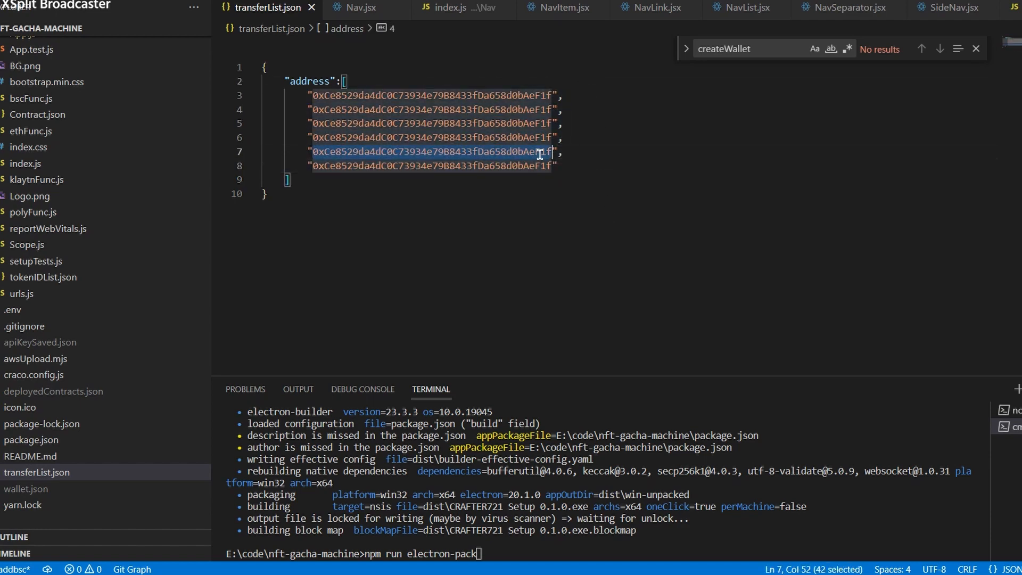
pyautogui.click(505, 165)
pyautogui.doubleClick(505, 165)
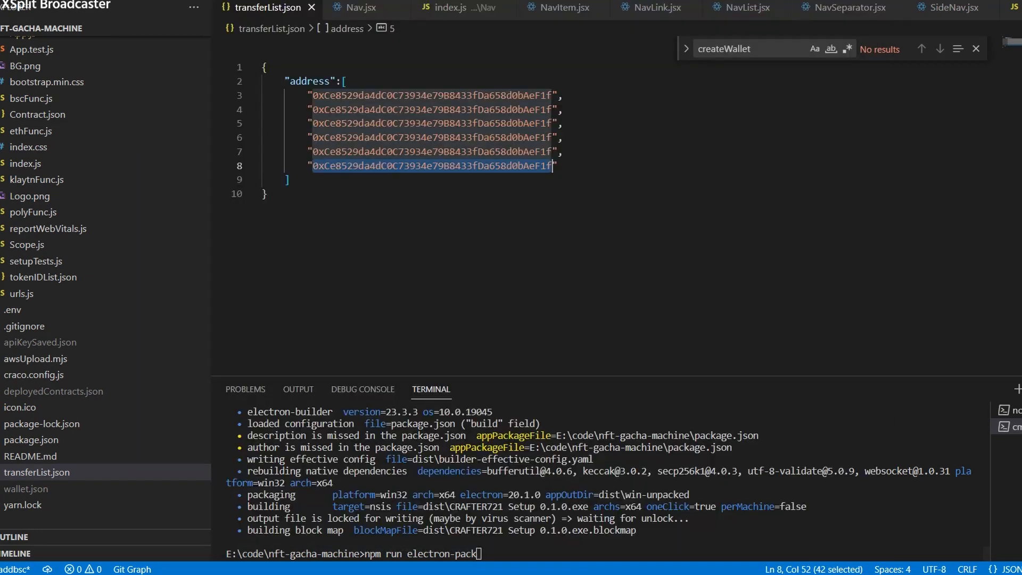
pyautogui.hotkey('alt', 'Tab')
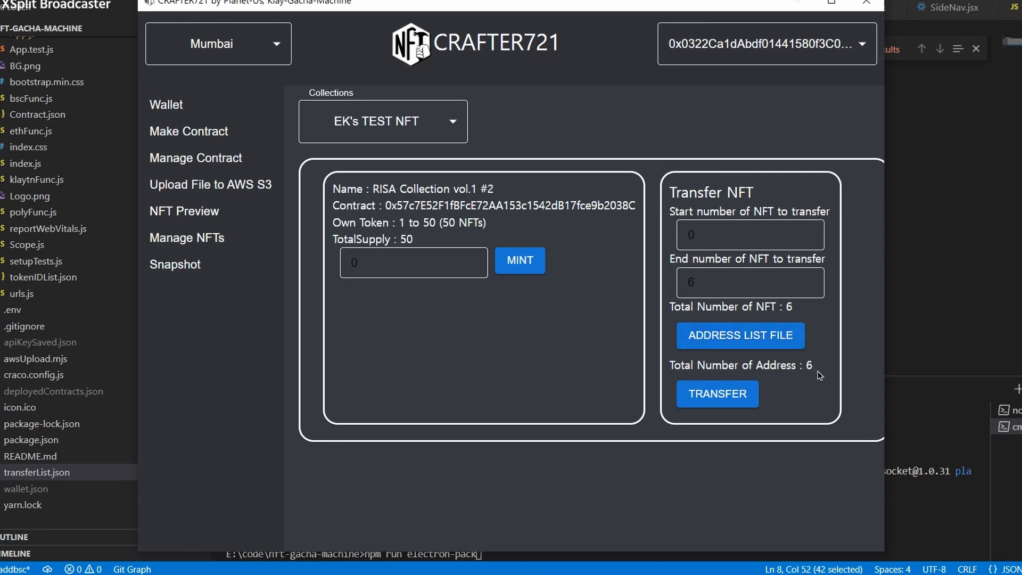
# Transfer NFTs 1–6 to the listed addresses and reload EK's TEST NFT showing tokens 7–50.
pyautogui.click(730, 397)
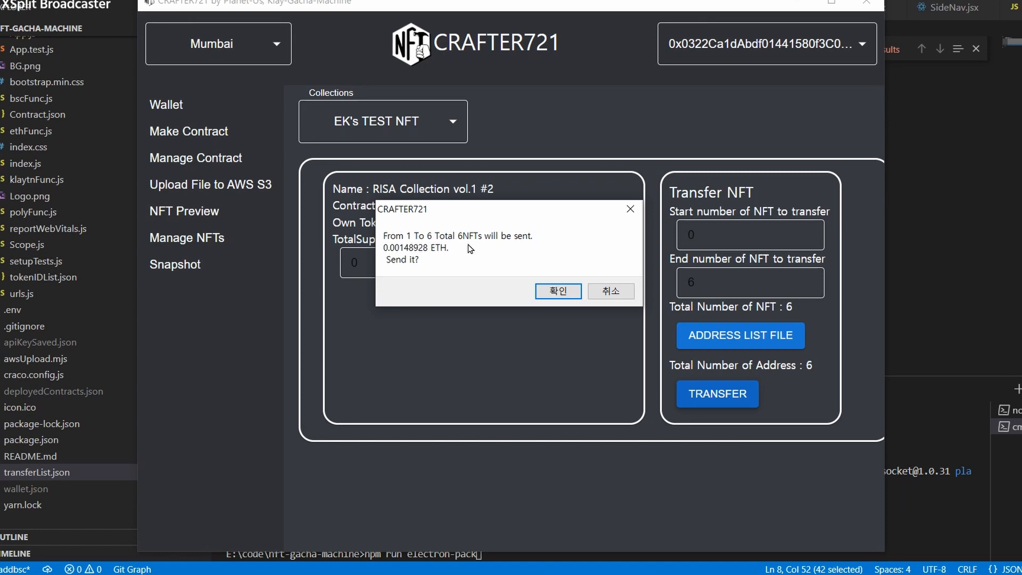
pyautogui.click(557, 291)
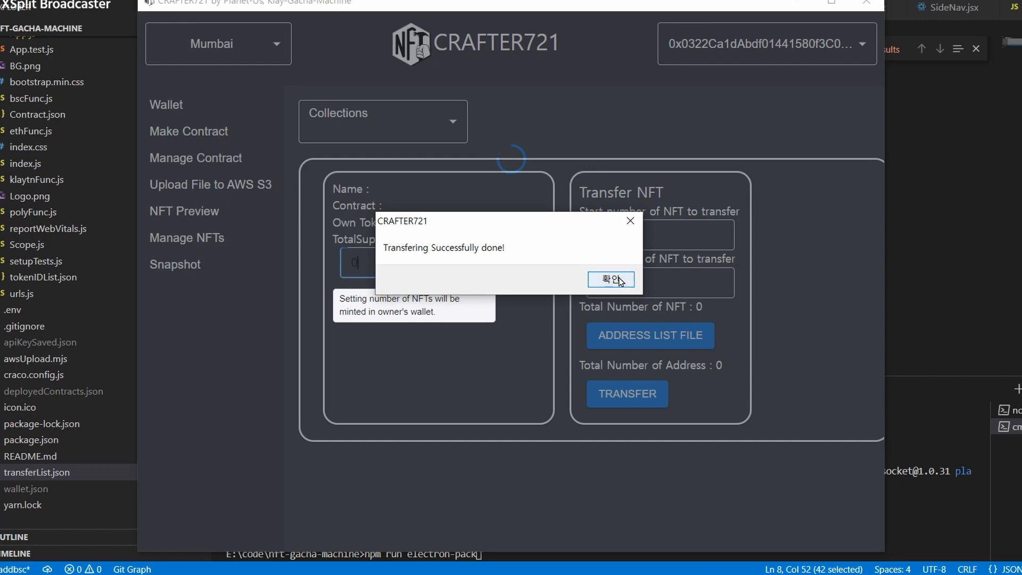
pyautogui.click(611, 279)
pyautogui.click(464, 122)
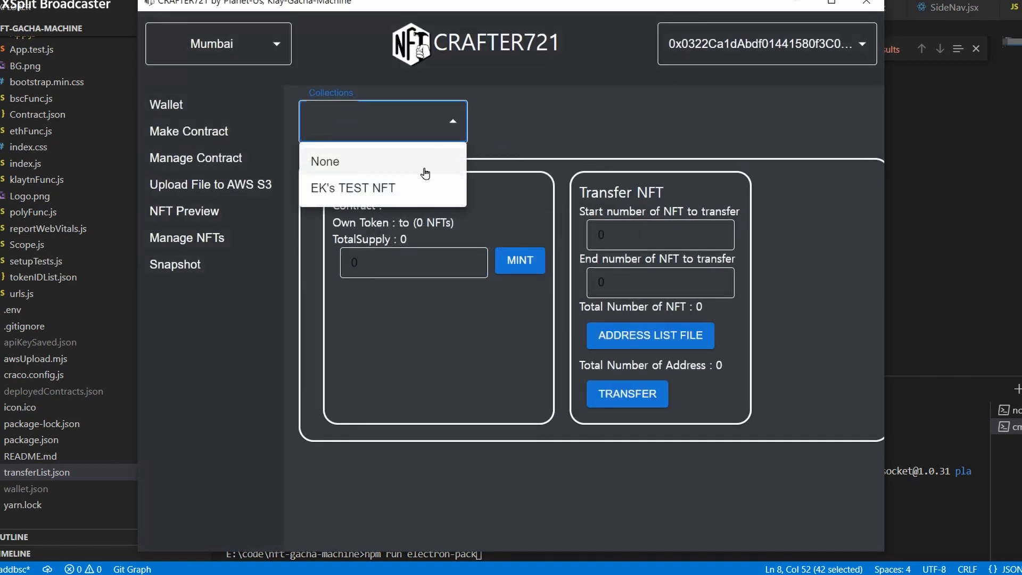
pyautogui.click(415, 190)
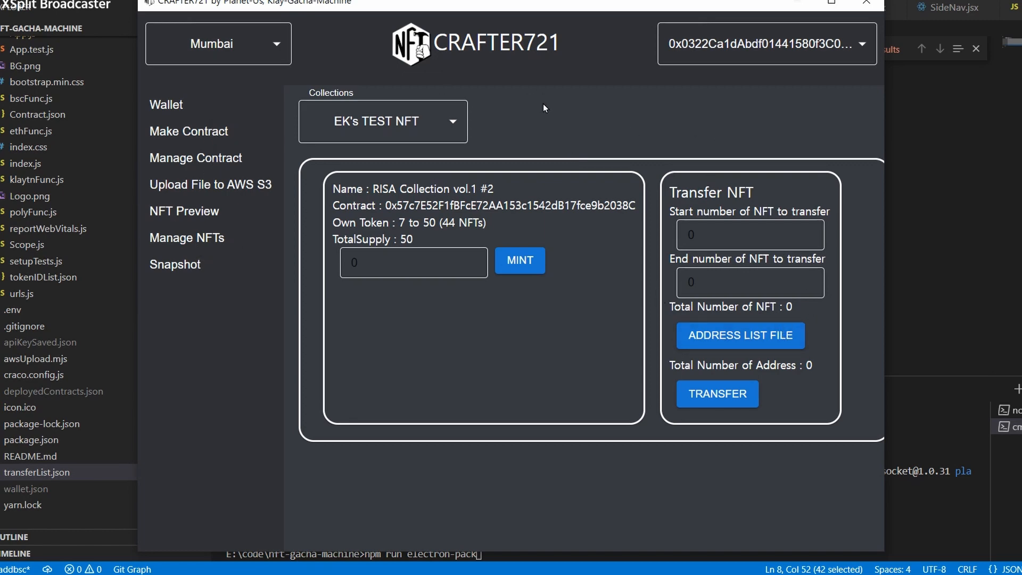
# Copy the EK's TEST NFT contract address from Manage Contract, then go to the Snapshot page.
pyautogui.click(232, 159)
pyautogui.click(376, 132)
pyautogui.click(346, 189)
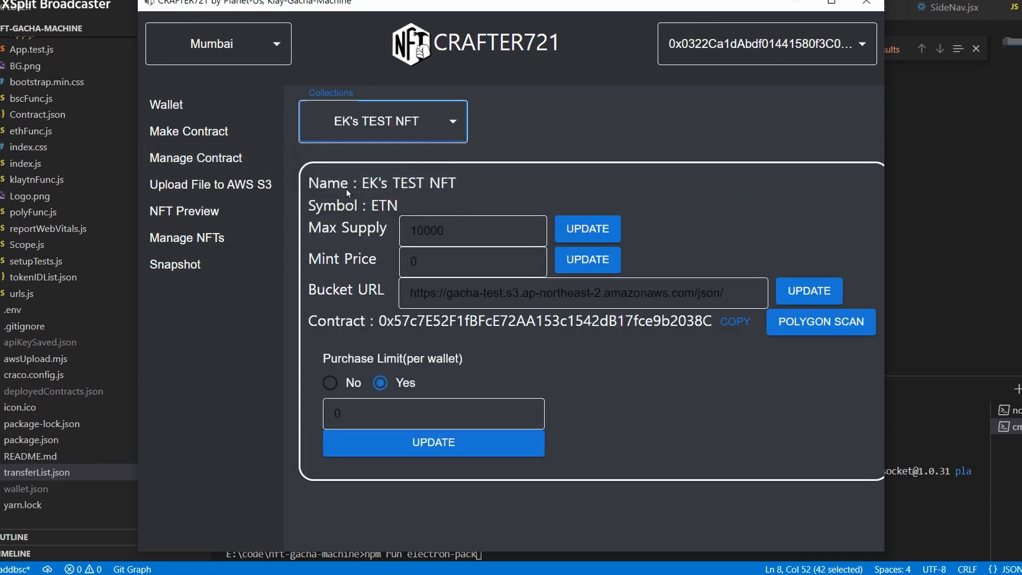
pyautogui.click(739, 326)
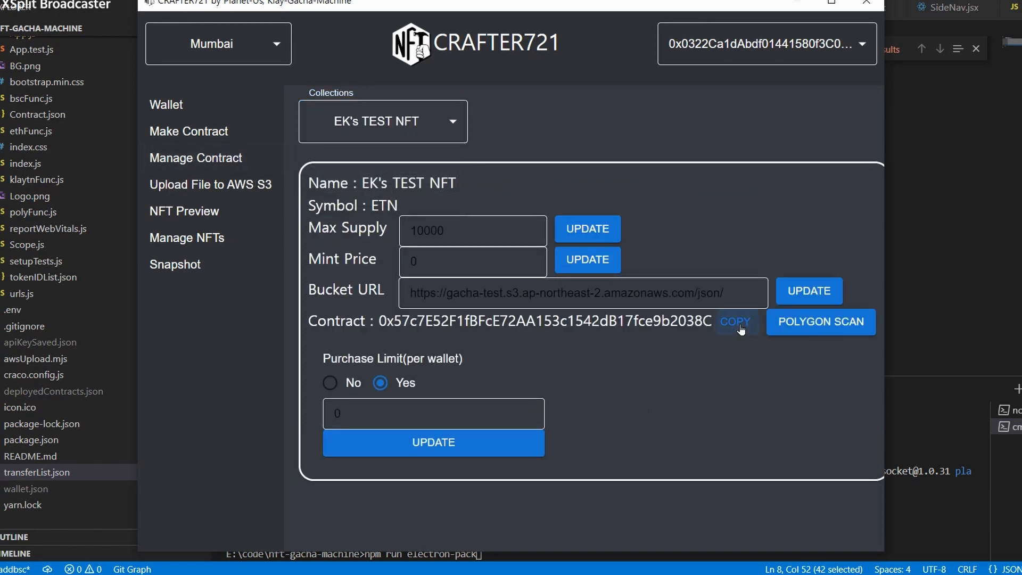
pyautogui.click(184, 267)
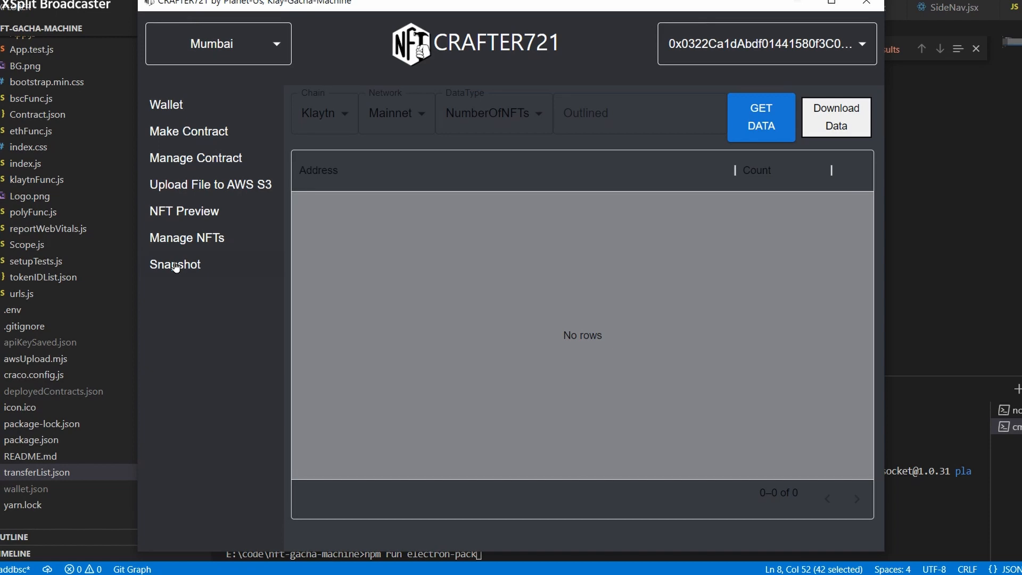
# Set the snapshot chain to Polygon and the network to Testnet.
pyautogui.click(336, 119)
pyautogui.click(333, 209)
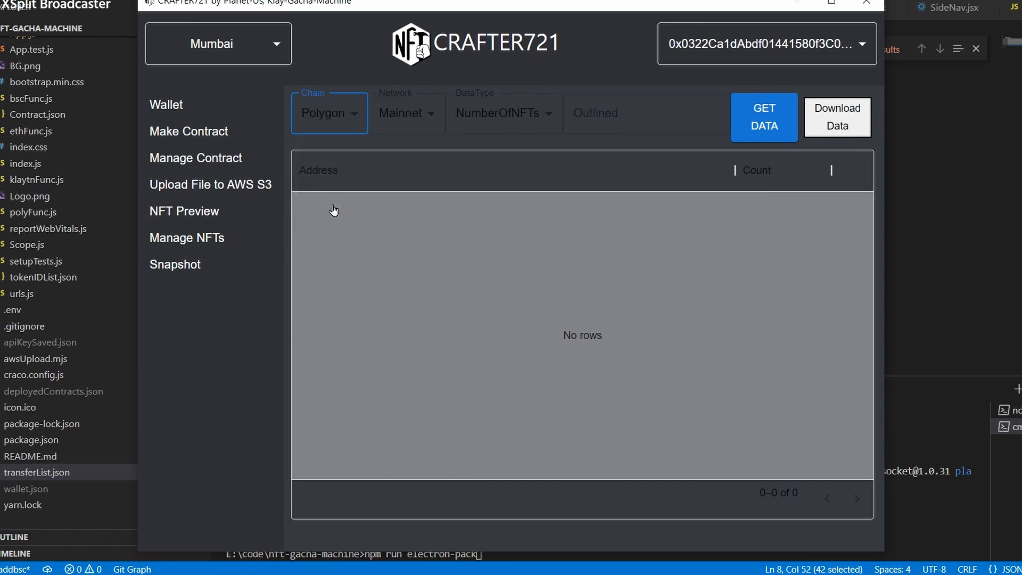
pyautogui.click(407, 112)
pyautogui.click(417, 154)
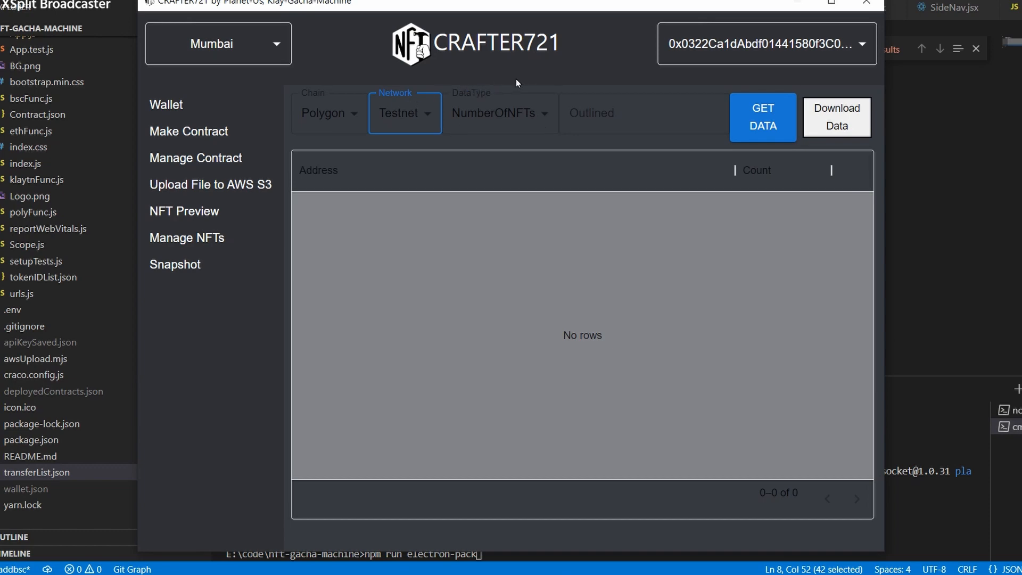
# Paste the contract address and fetch holder counts, showing two addresses with 44 and 6 NFTs.
pyautogui.click(619, 109)
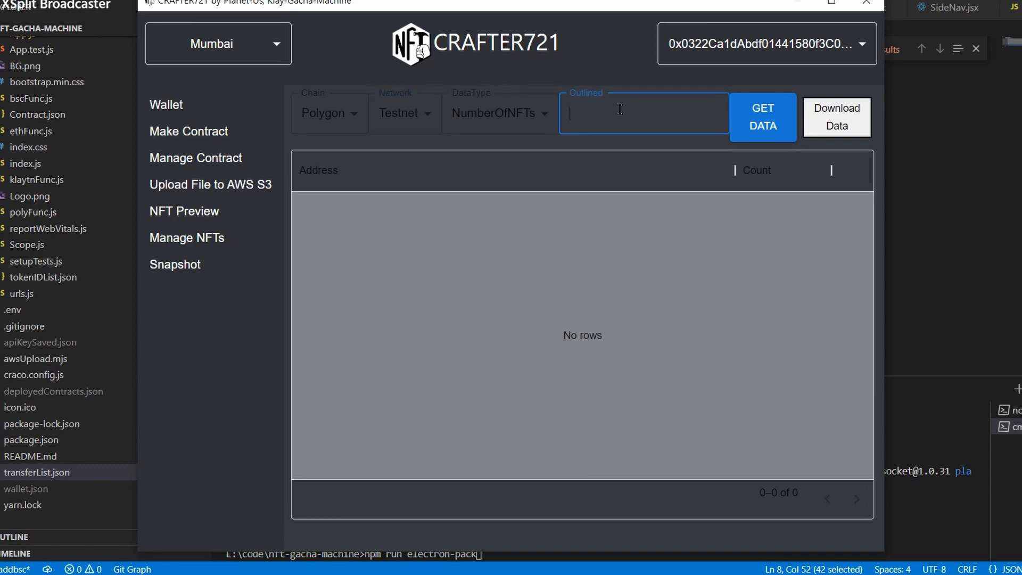
pyautogui.hotkey('ctrl', 'v')
pyautogui.hotkey('ctrl', 'a')
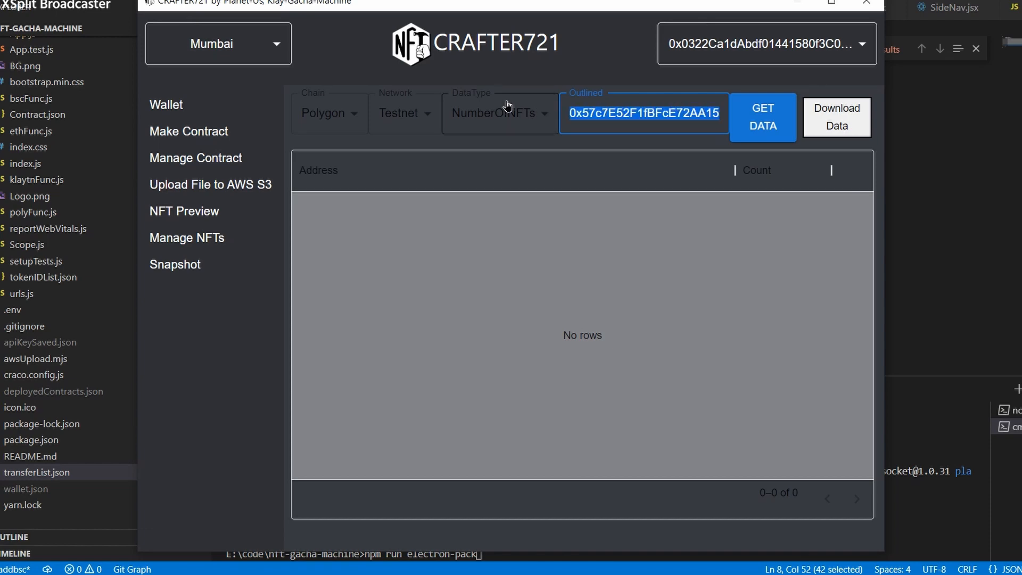
pyautogui.click(622, 113)
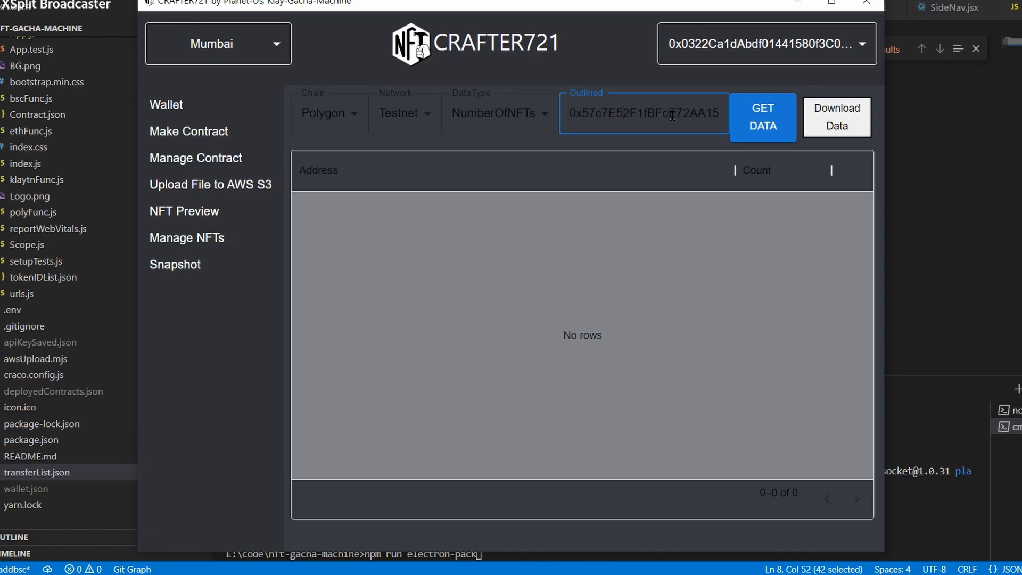
pyautogui.click(777, 127)
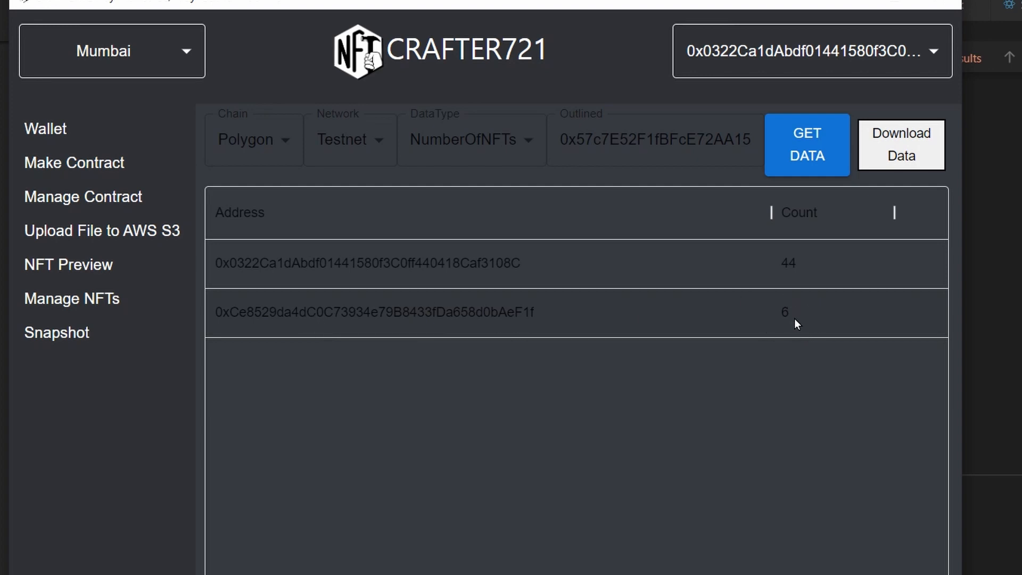
# Switch the data type to TokenIdList, fetch it, and page through to tokens 41–50.
pyautogui.click(525, 148)
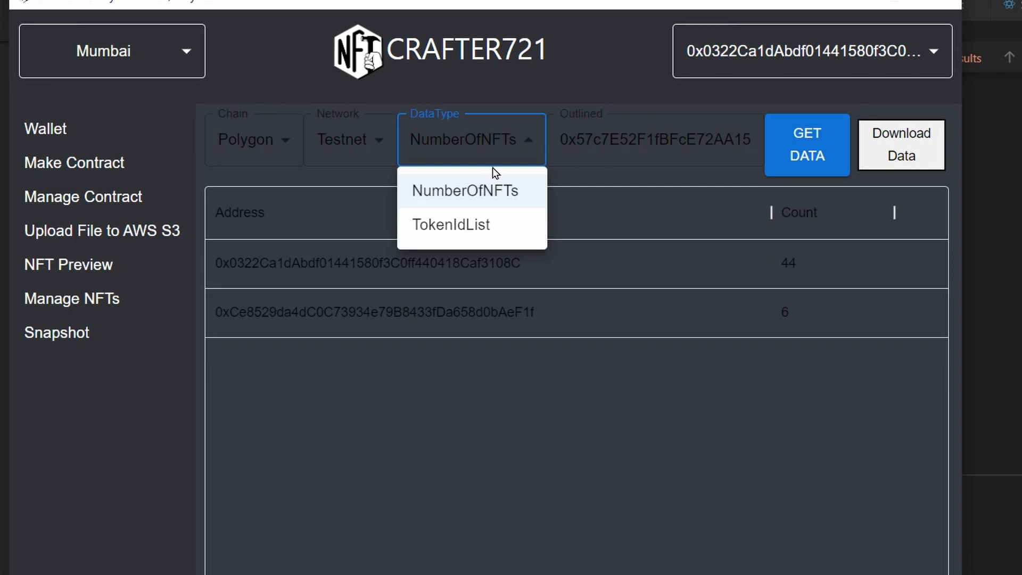
pyautogui.click(482, 224)
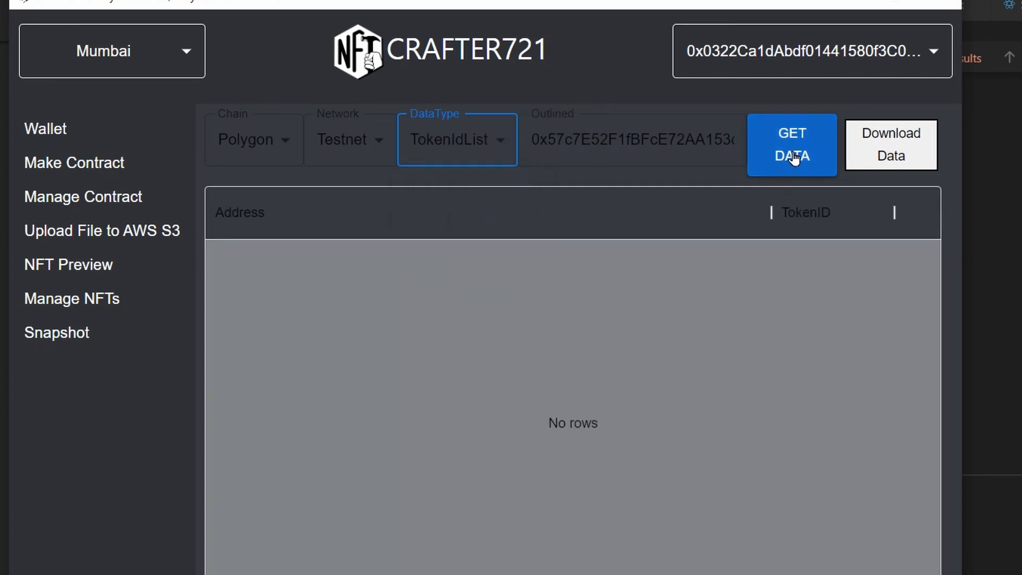
pyautogui.click(796, 153)
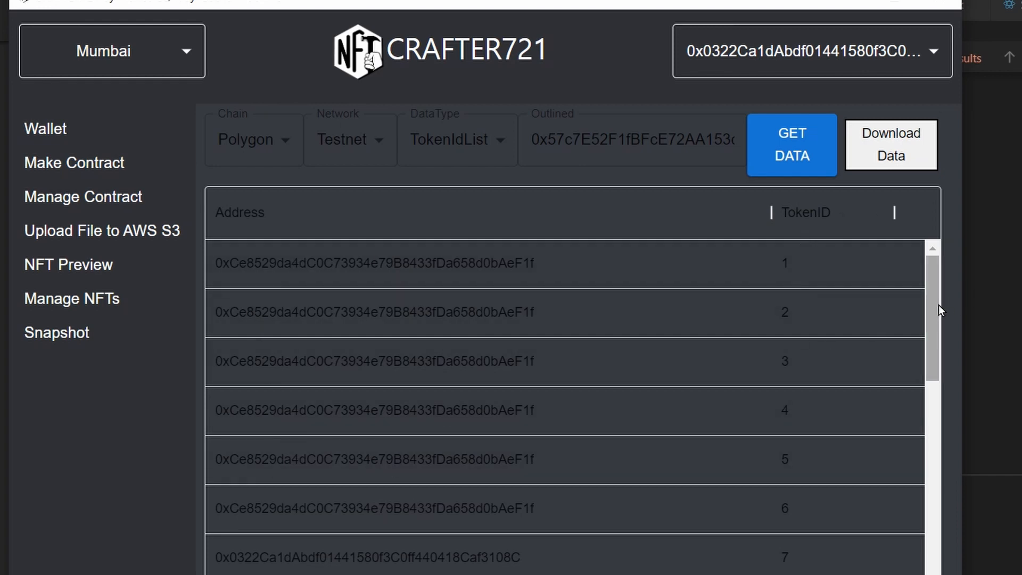
pyautogui.moveTo(938, 304); pyautogui.dragTo(915, 554)
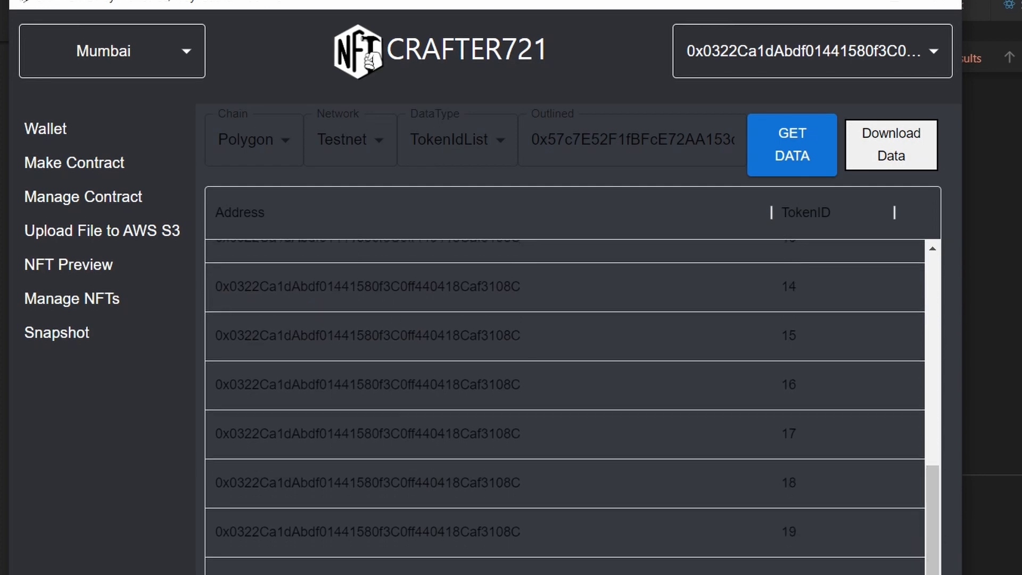
pyautogui.click(851, 500)
pyautogui.click(852, 499)
pyautogui.click(851, 499)
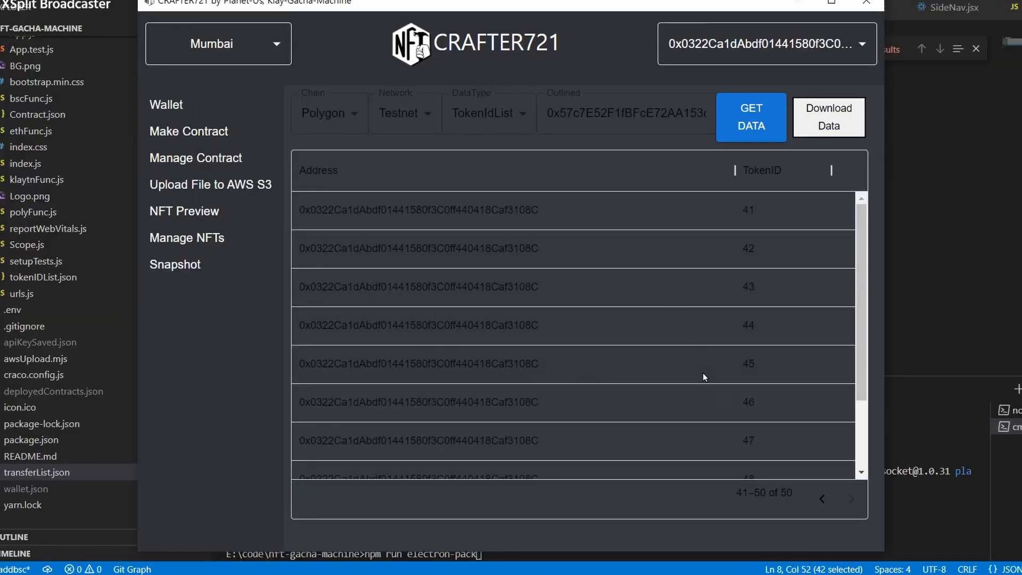
# Download the token snapshot as snapshot_tokenID.csv, overwriting the existing file.
pyautogui.click(828, 115)
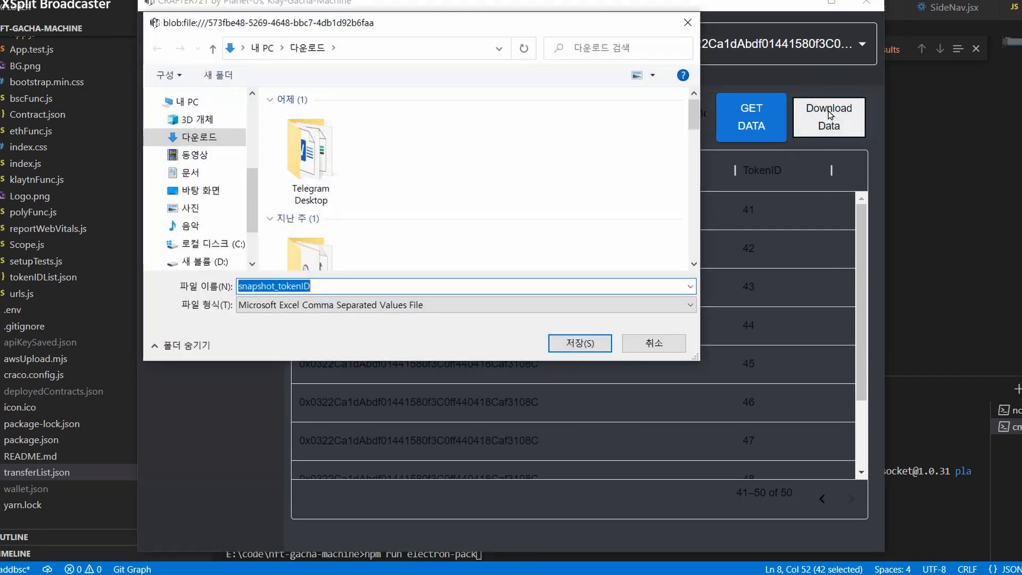
pyautogui.click(580, 343)
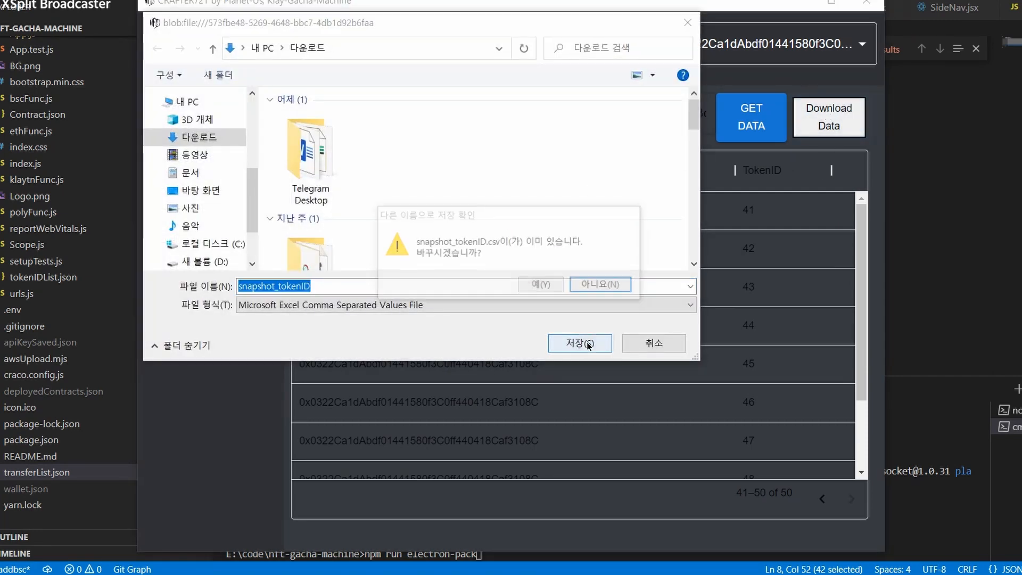
pyautogui.click(543, 286)
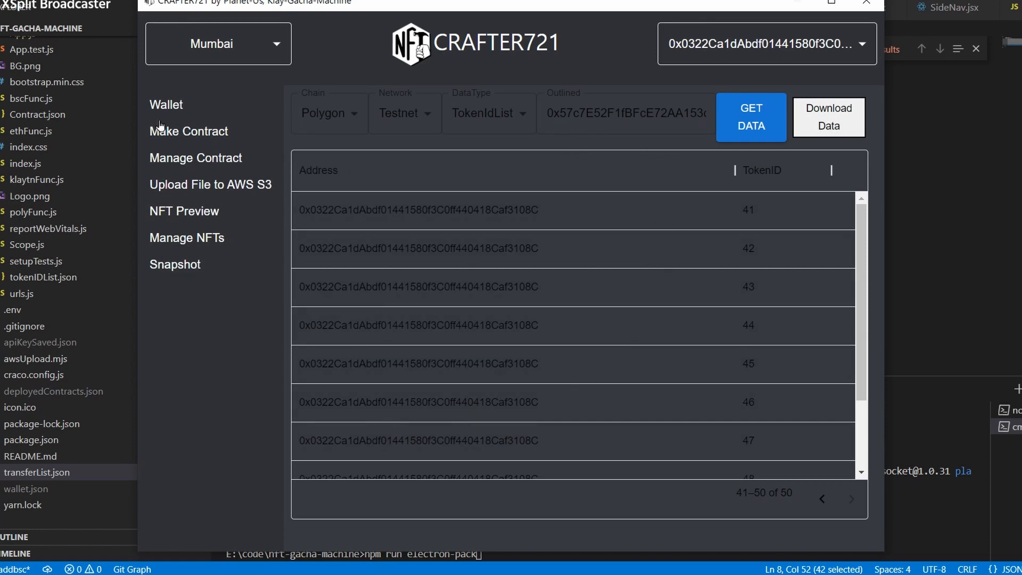
# Visit Wallet, Make Contract, Manage Contract, Upload File to AWS S3 and Manage NFTs, then return to Snapshot.
pyautogui.click(172, 107)
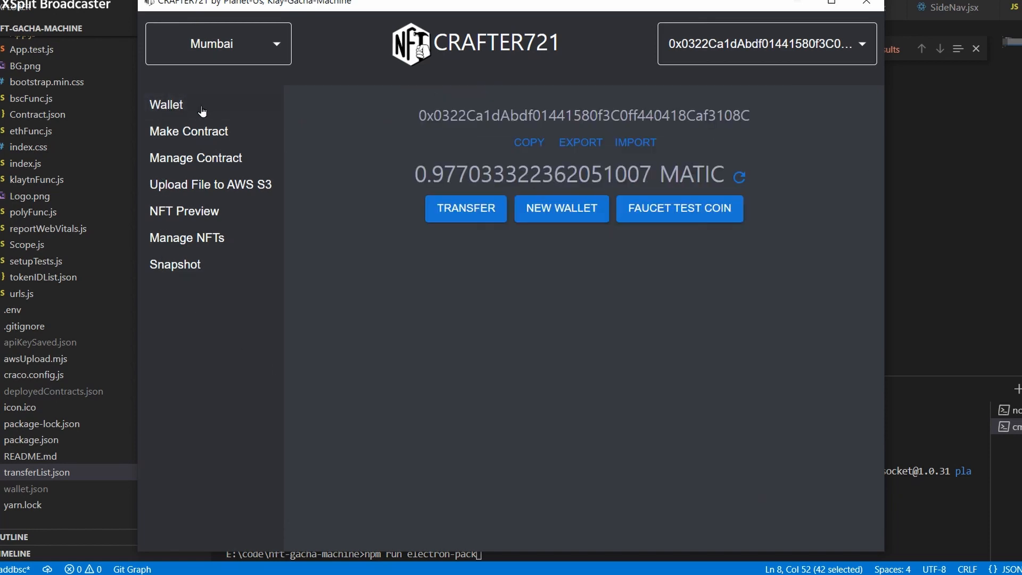
pyautogui.click(184, 130)
pyautogui.click(184, 158)
pyautogui.click(205, 189)
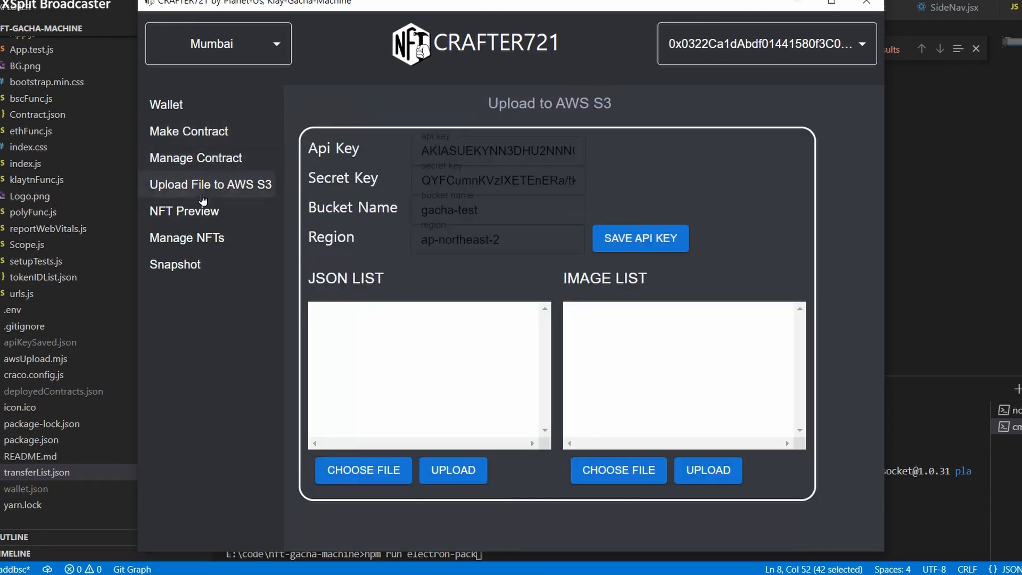
pyautogui.click(200, 240)
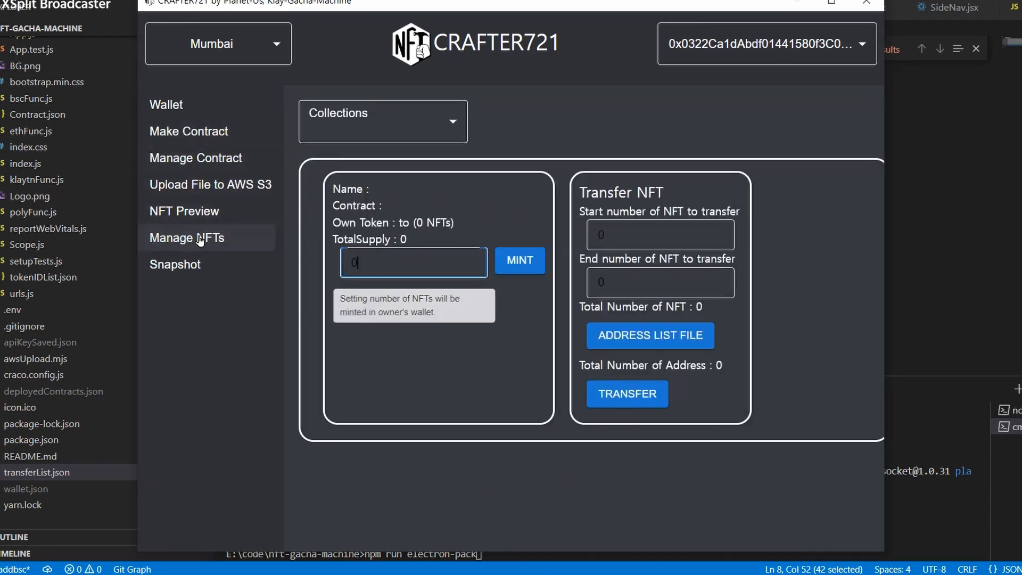
pyautogui.click(176, 265)
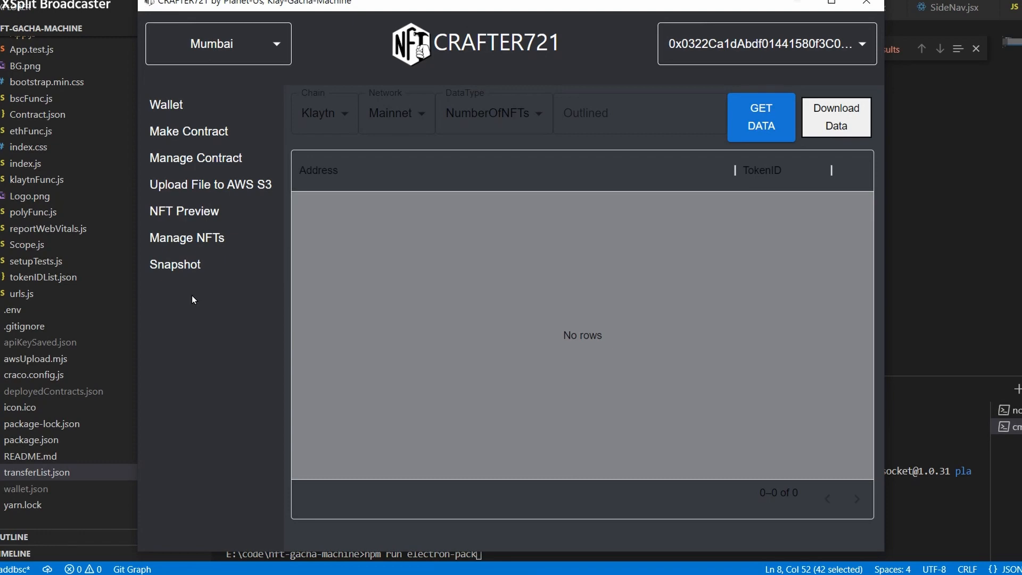